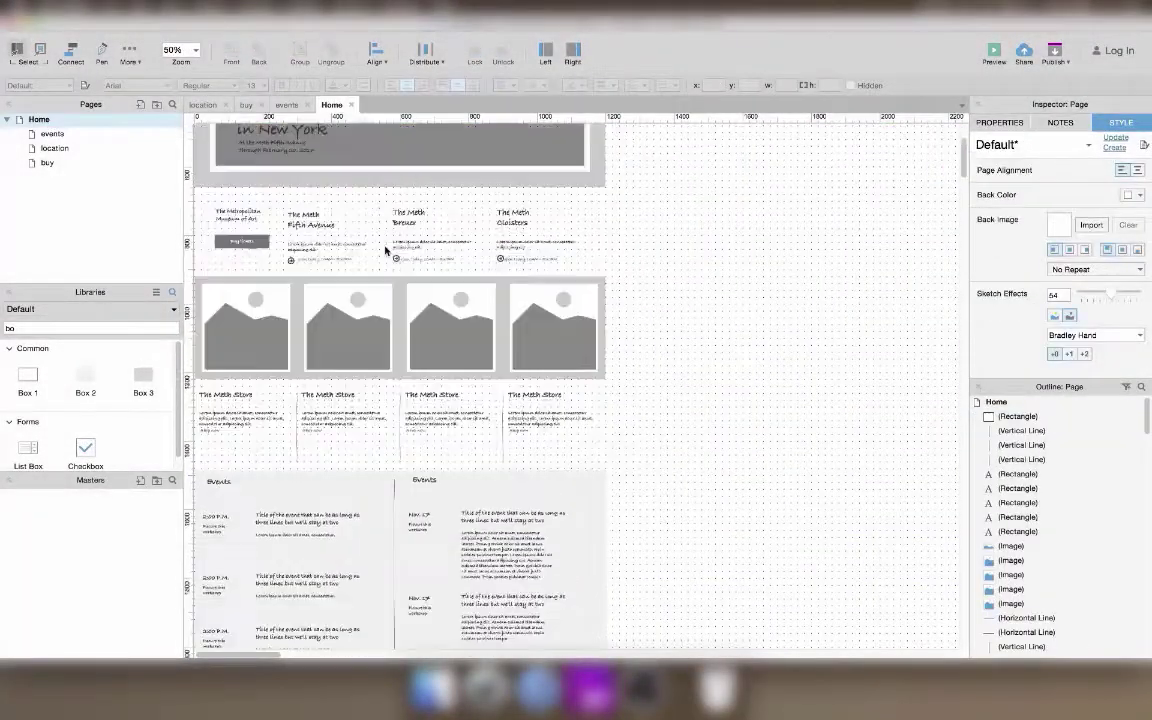
Step: Convert the navigation bar shapes at the top of the Home page into a master named Header
scroll(385, 250, "up", 3)
left_click_drag(656, 165, 260, 146)
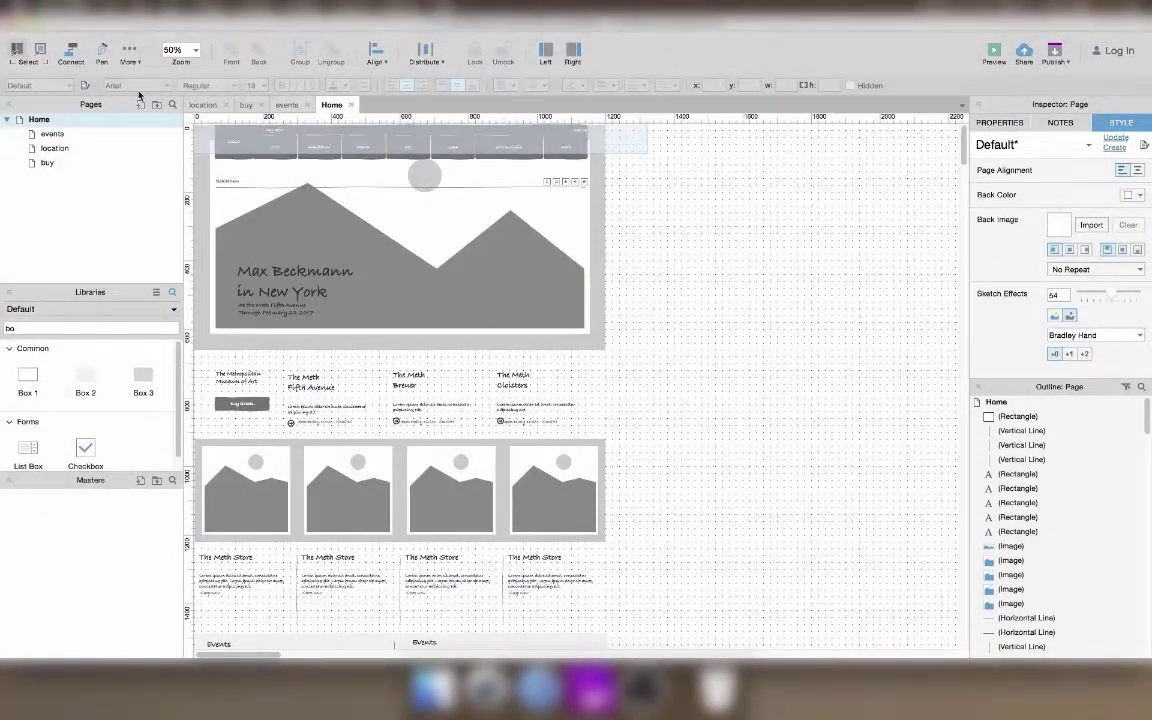
left_click(241, 286, "shift")
right_click(230, 138)
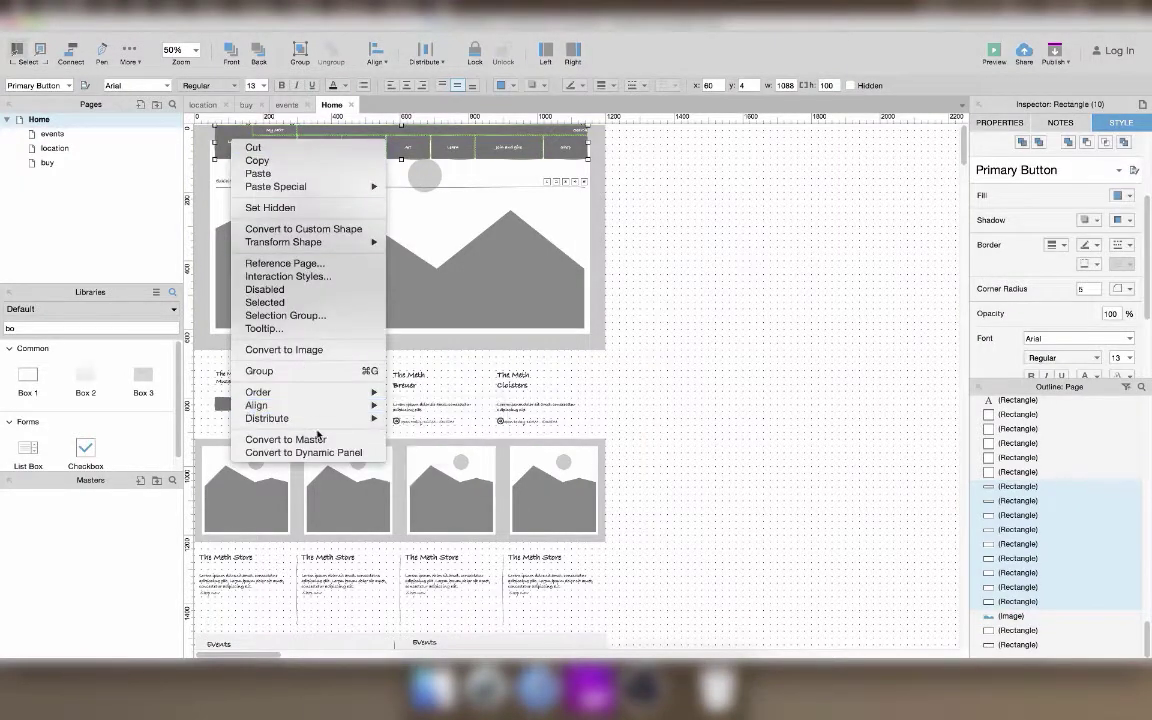
left_click(285, 439)
key("Return")
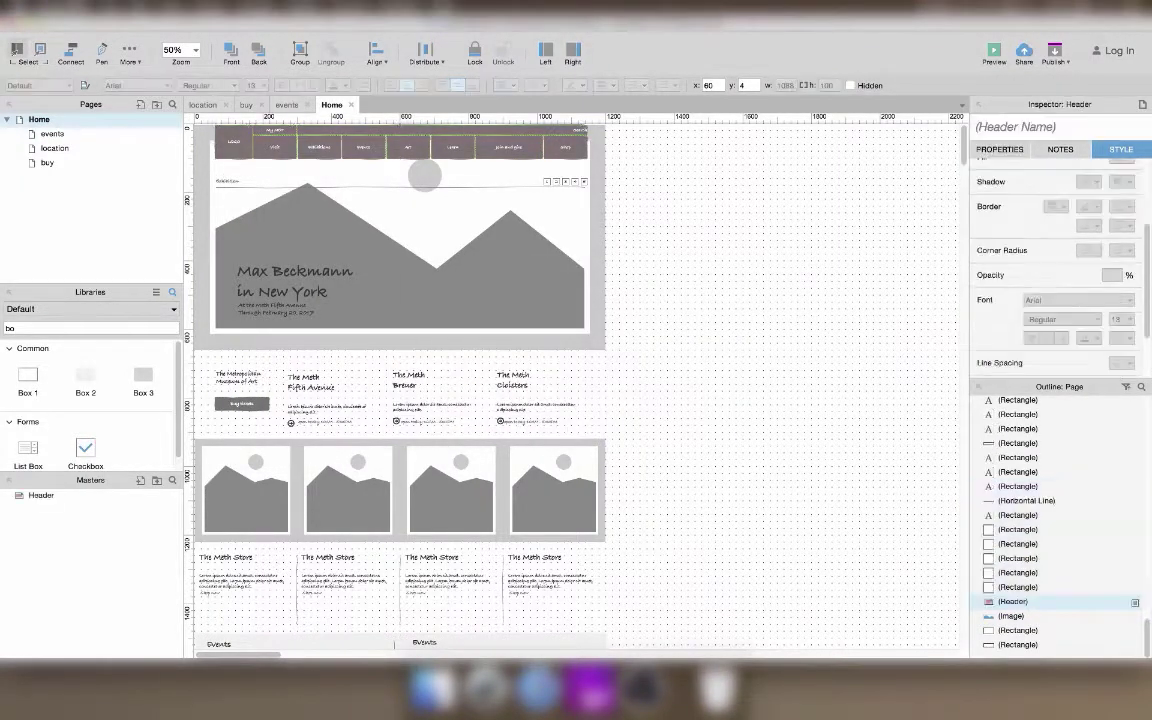
Step: Place the Header master on the events page over the pink navigation bar, at about x 56, y 5
left_click_drag(41, 495, 236, 158)
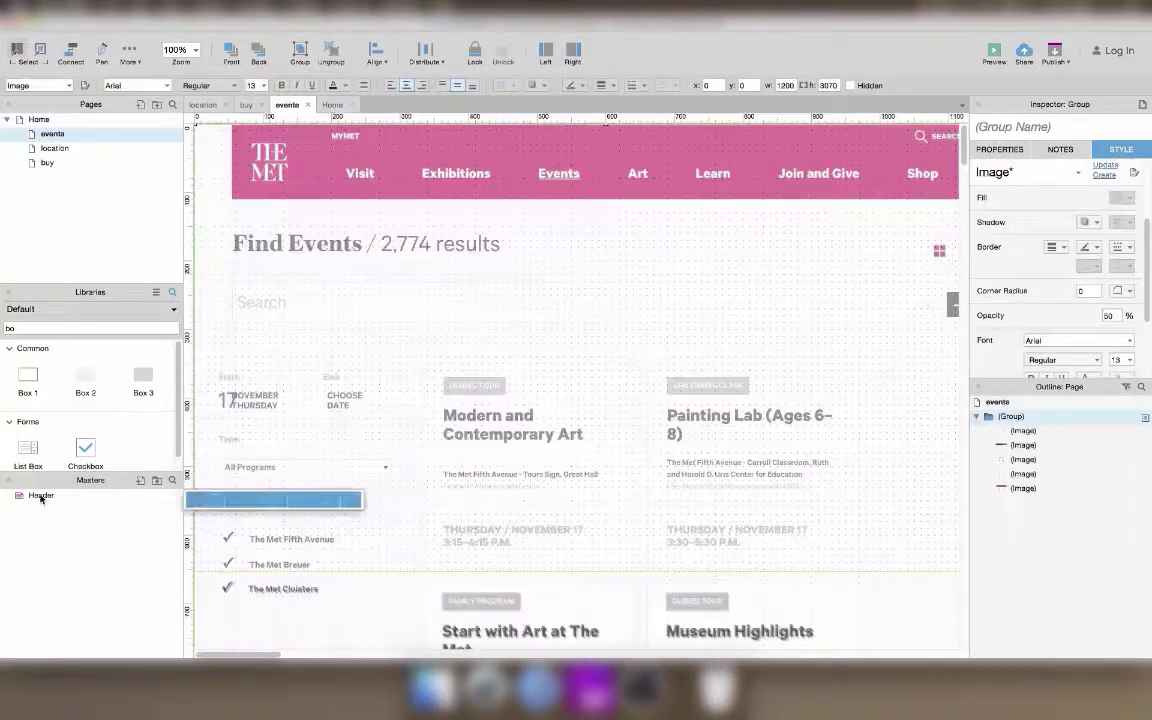
key("Down")
key("Down")
key("Down")
key("Down")
key("Down")
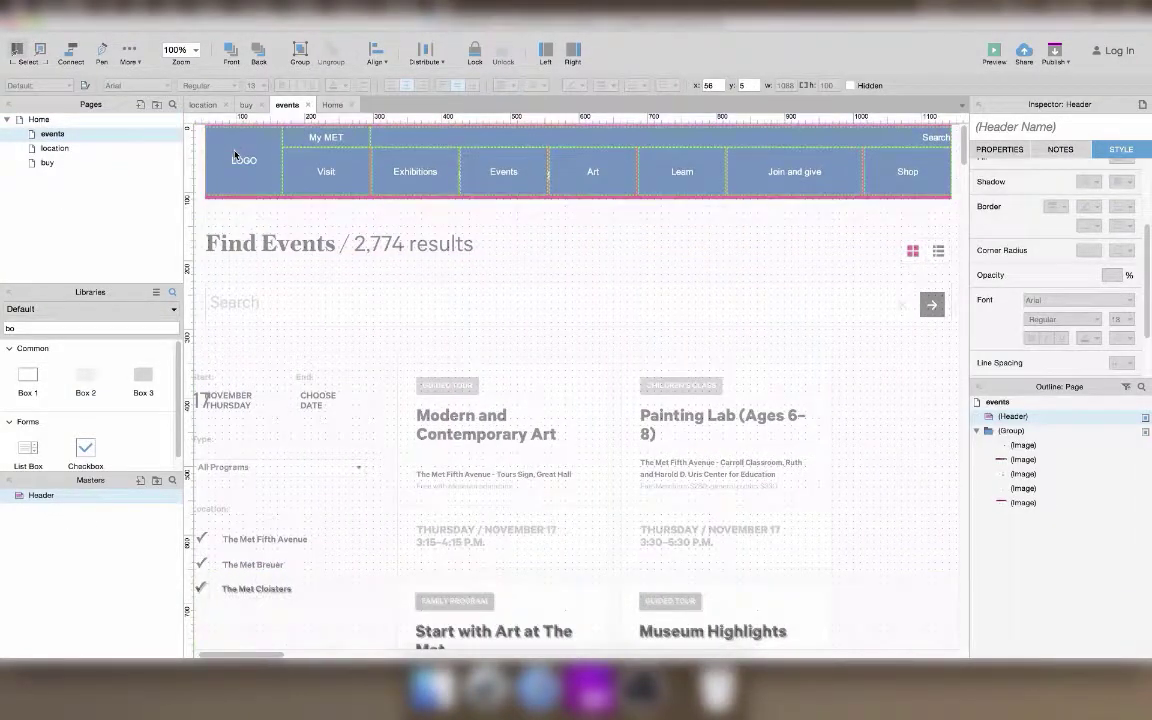
Step: Add a Heading 1 reading "Find Events" over the matching title in the page's reference image
left_click(21, 328)
key("BackSpace")
key("BackSpace")
type("head")
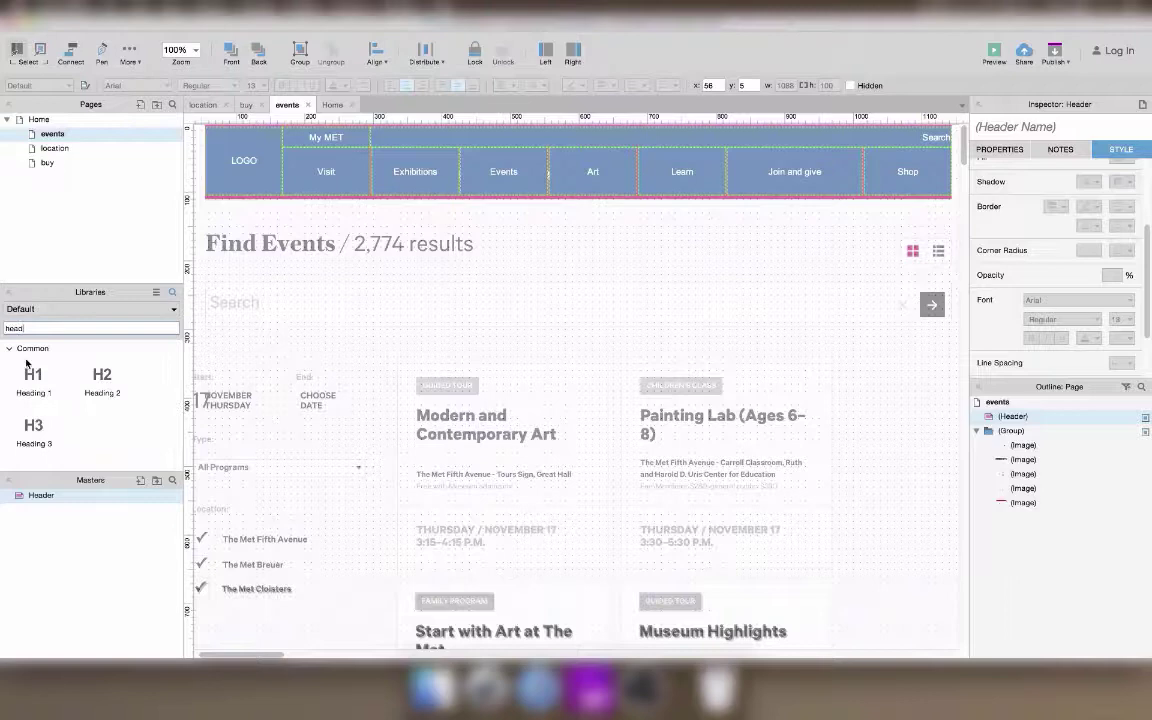
left_click_drag(33, 378, 232, 236)
double_click(233, 240)
type("Find Events")
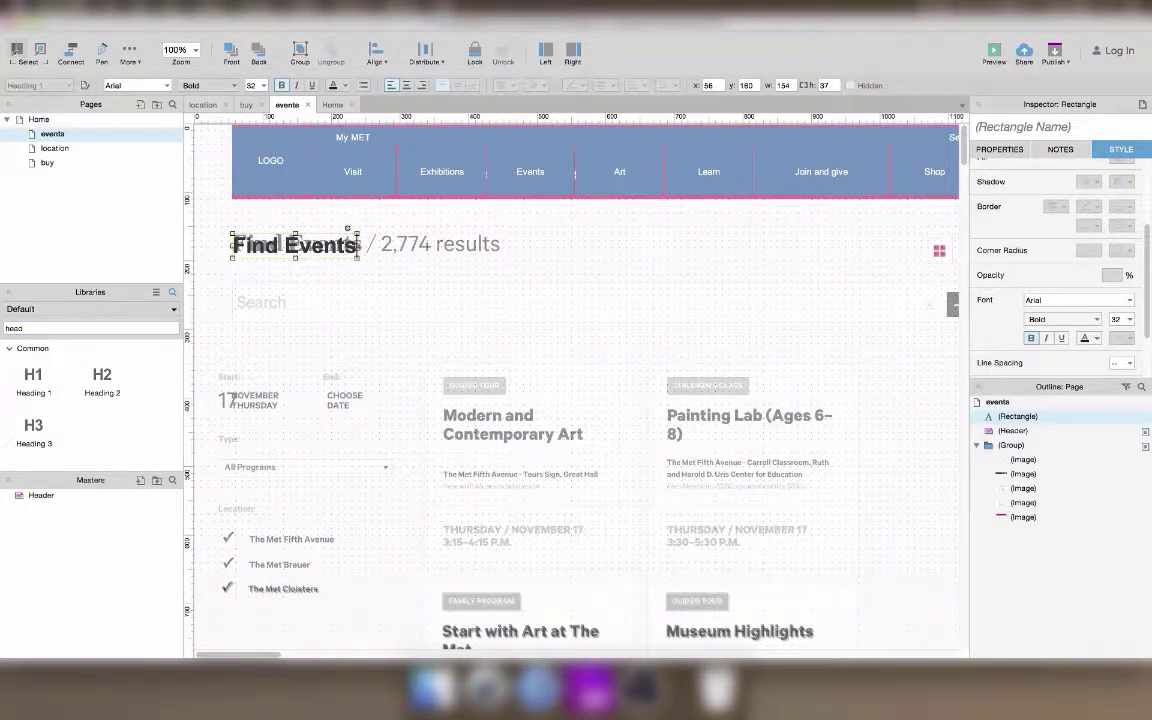
Step: Duplicate the "Find Events" heading, place the copy directly after it and change its text to "/ 2 774 results"
left_click(385, 225)
left_click(298, 241)
key("super+c")
key("super+v")
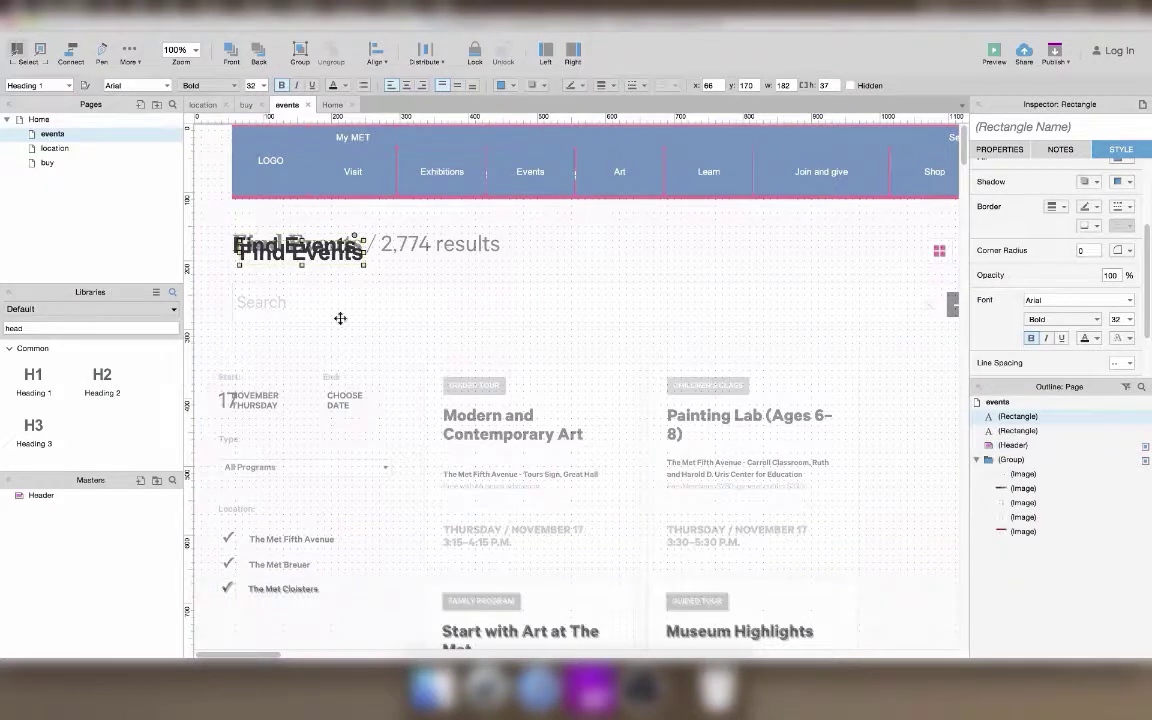
left_click_drag(314, 253, 370, 245)
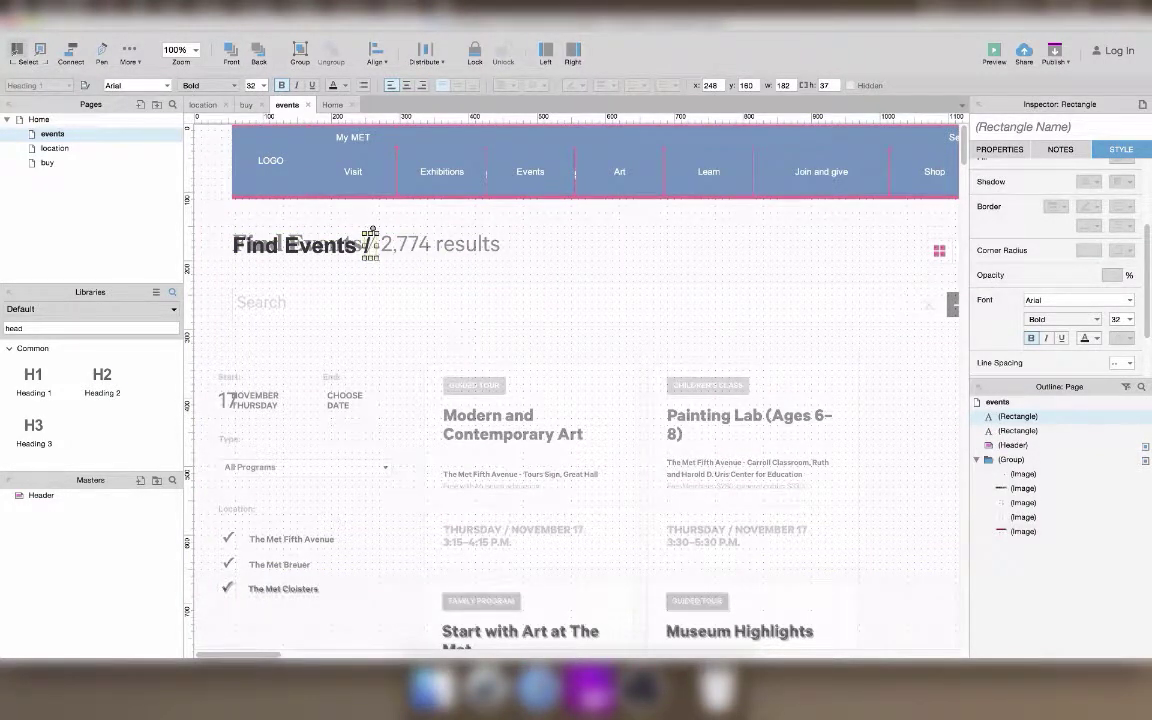
type("/ 2 774 results")
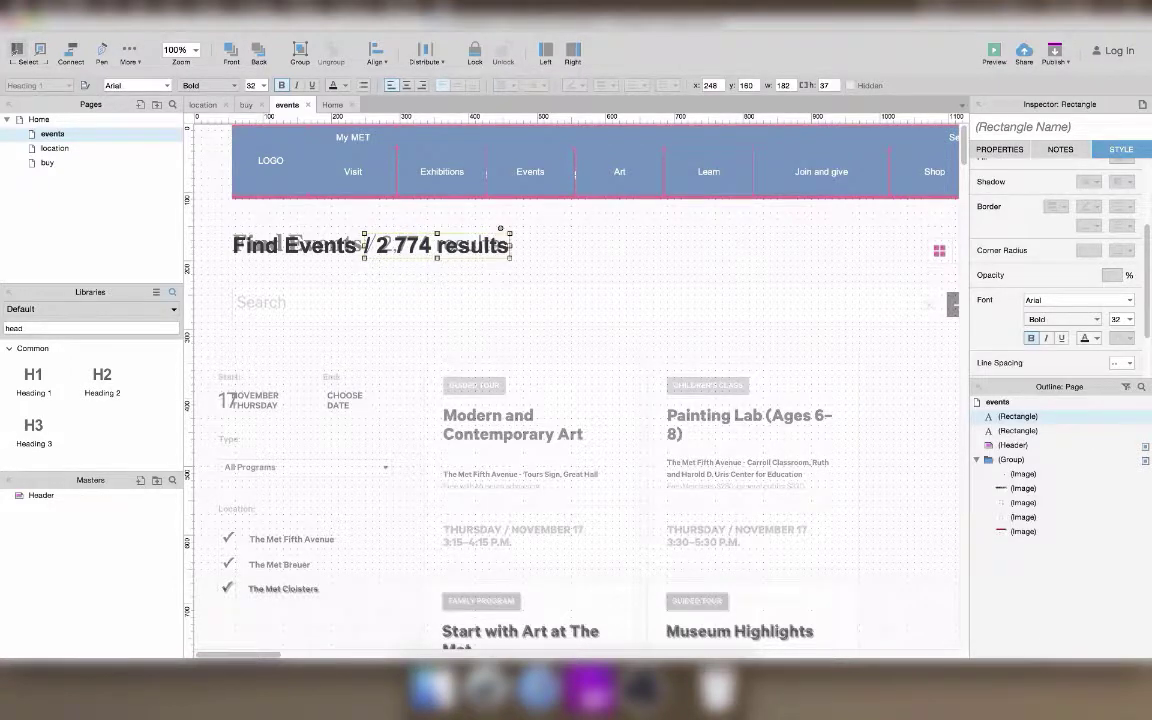
left_click(520, 281)
Step: Add a text field below the heading, sized about 1088 by 65, containing the text "Search"
left_click_drag(98, 328, 4, 332)
type("fie")
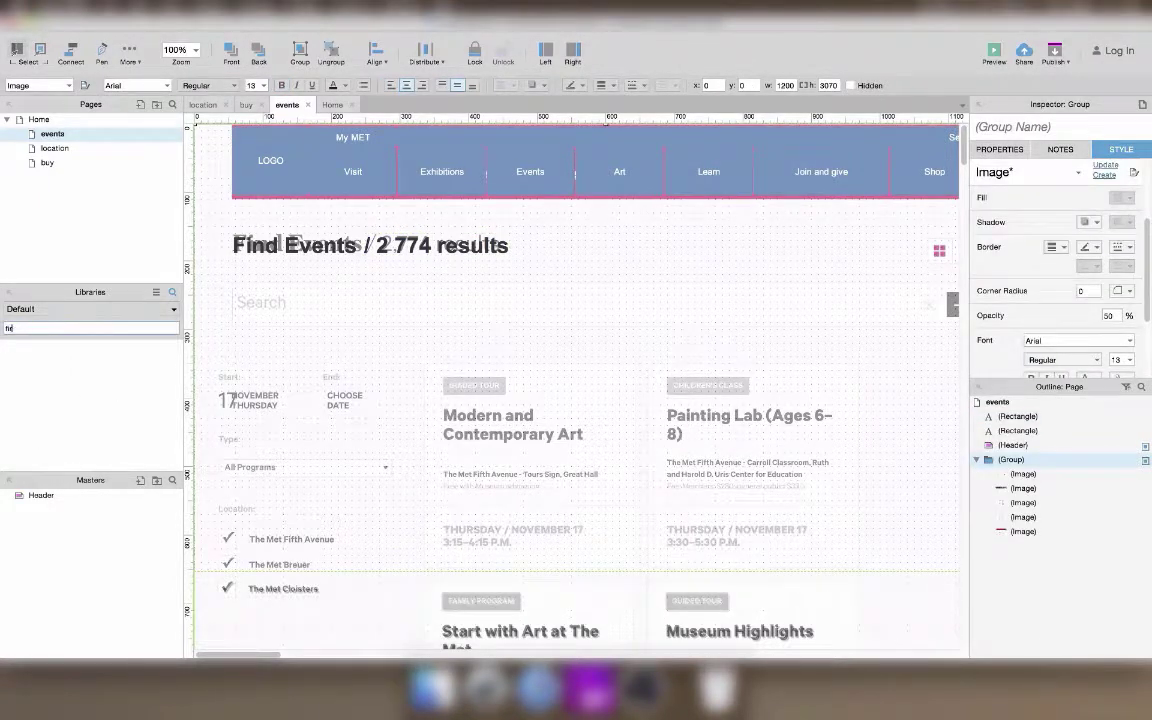
left_click_drag(25, 391, 244, 273)
scroll(460, 378, "right", 3)
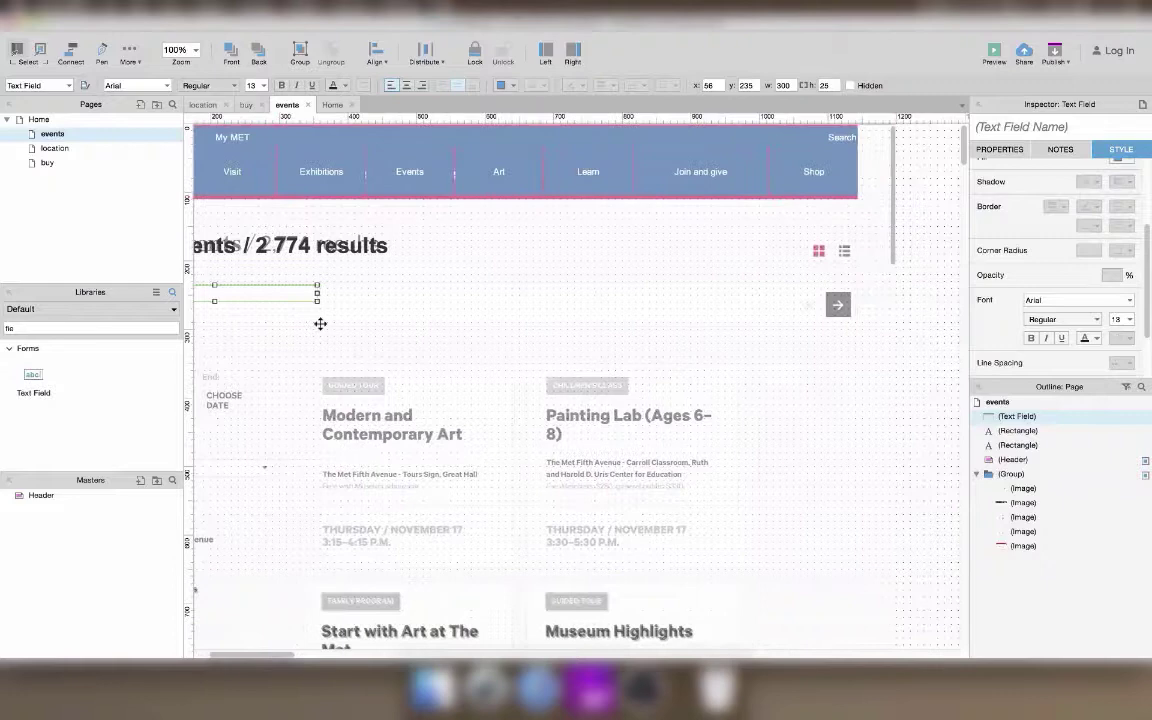
left_click_drag(318, 301, 857, 328)
type("Search")
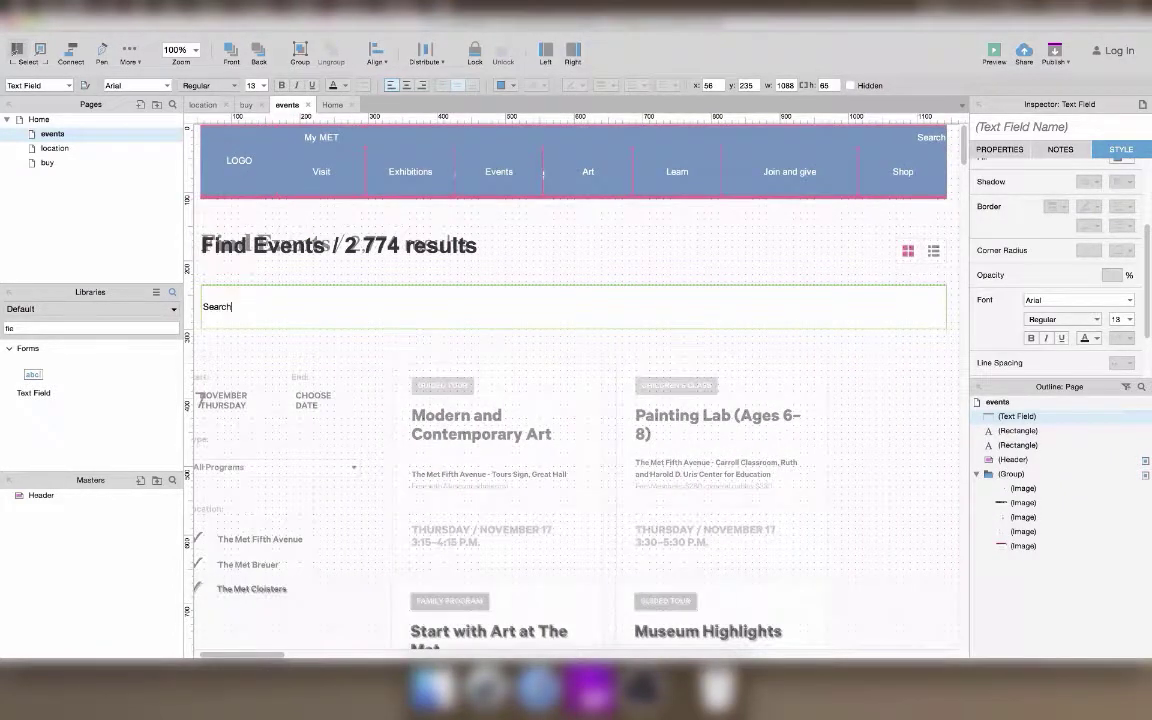
Step: Add a Button and a Primary Button side by side at the right end of the search field
left_click_drag(80, 329, 4, 329)
type("bu")
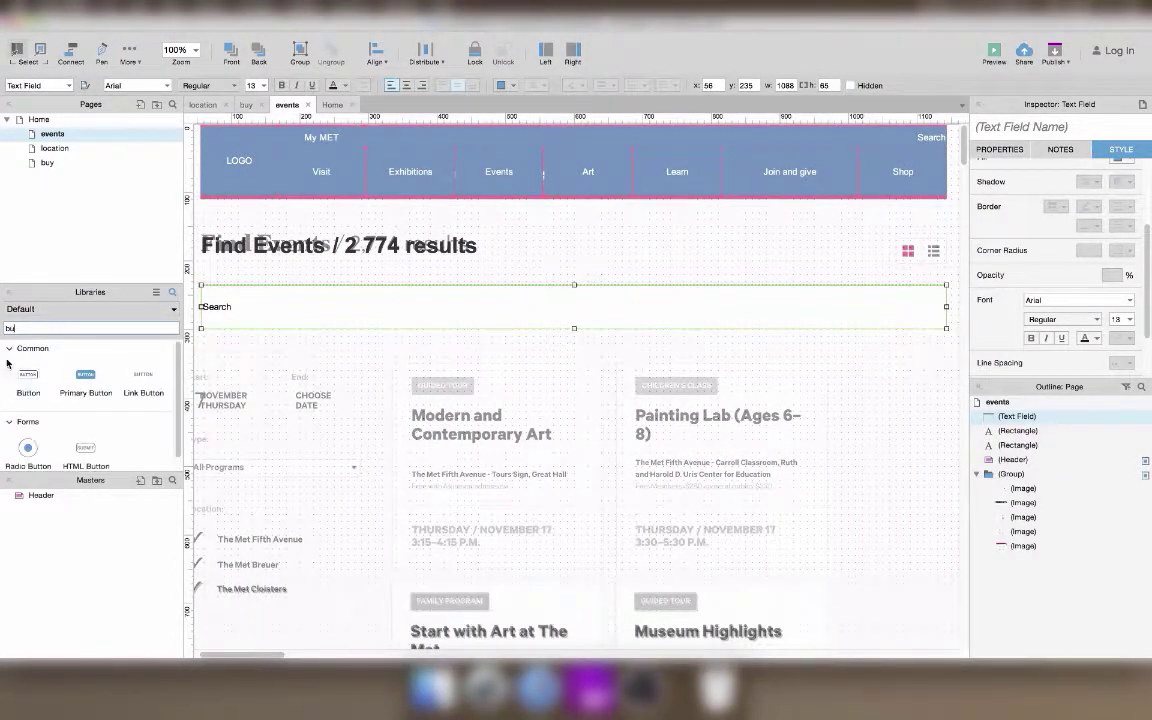
left_click_drag(28, 381, 848, 306)
left_click_drag(86, 381, 950, 306)
scroll(879, 393, "right", 3)
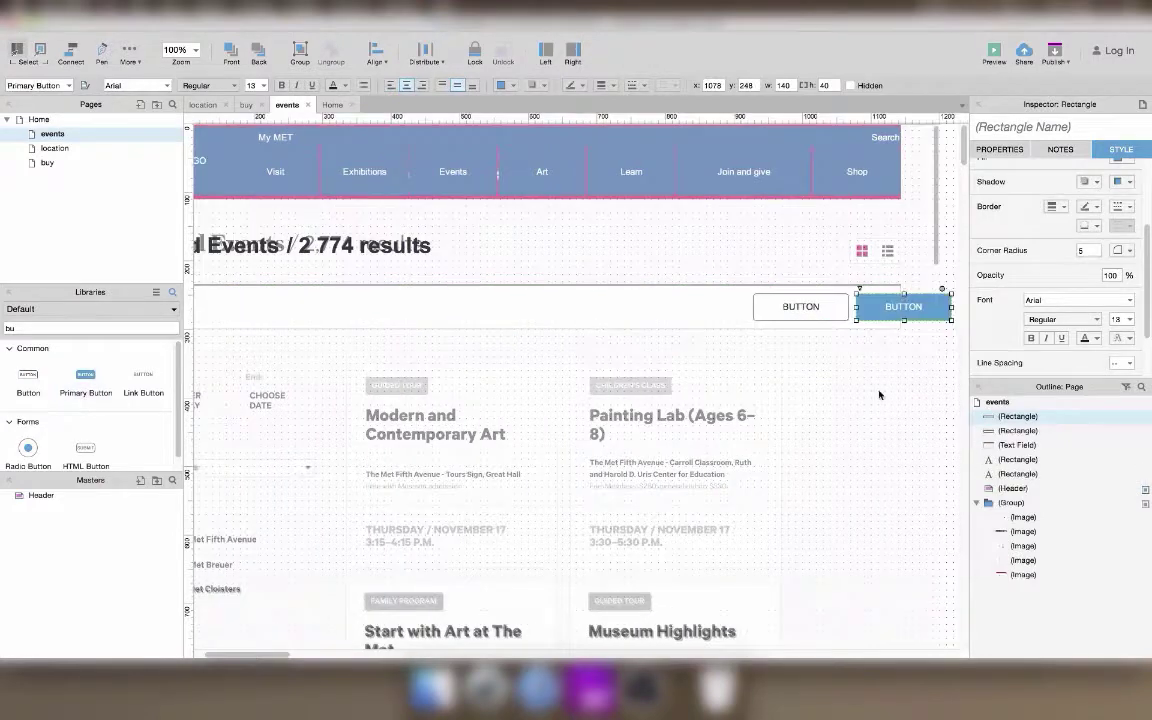
Step: Shift both buttons down from the search field and narrow the field to about 924 wide
left_click_drag(828, 318, 828, 340)
left_click_drag(735, 308, 735, 330)
left_click(805, 303)
left_click_drag(830, 307, 719, 306)
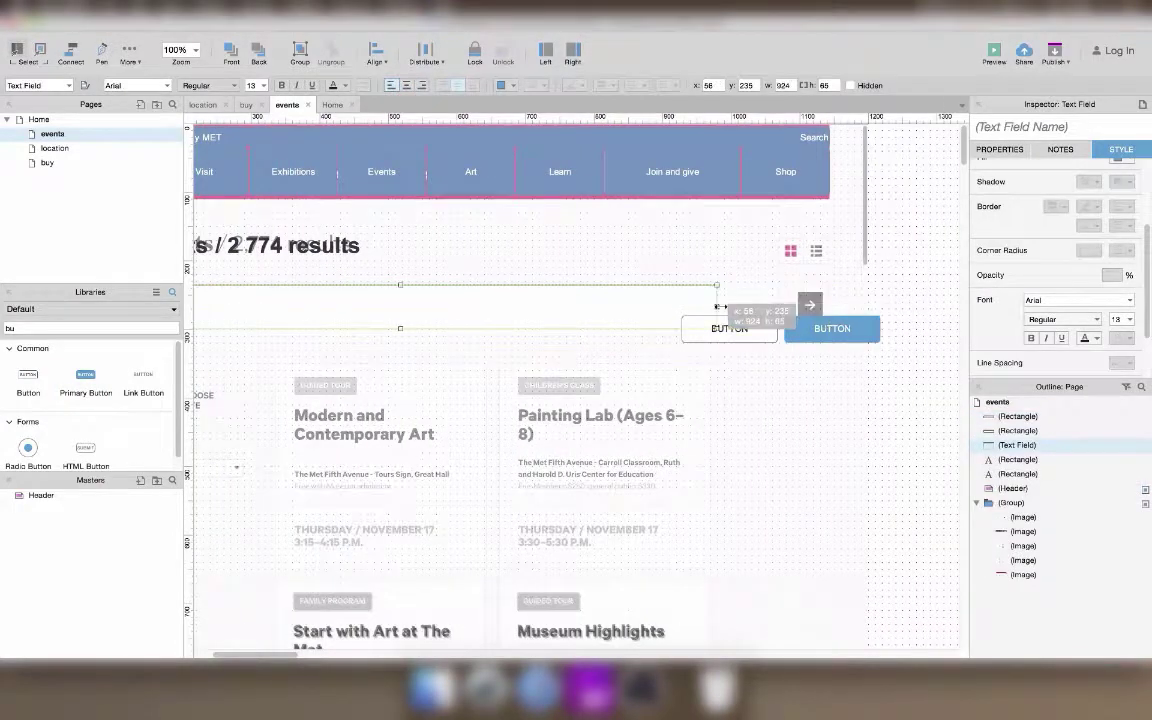
Step: Label the outlined button "X" and clear the primary button's label
left_click(750, 335)
double_click(750, 335)
type("X")
double_click(832, 329)
key("BackSpace")
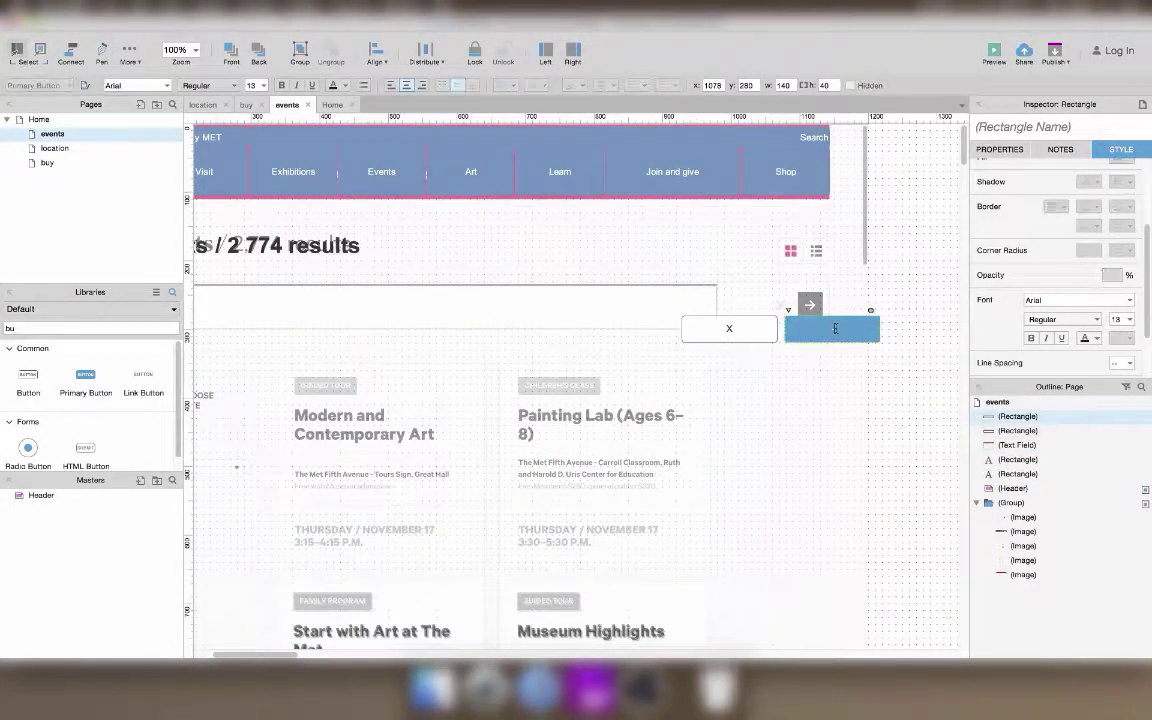
left_click(850, 389)
Step: Shrink both buttons and place them over the reference's clear and arrow icons, then widen the search field to about 1094
left_click(843, 334)
left_click_drag(880, 342, 807, 304)
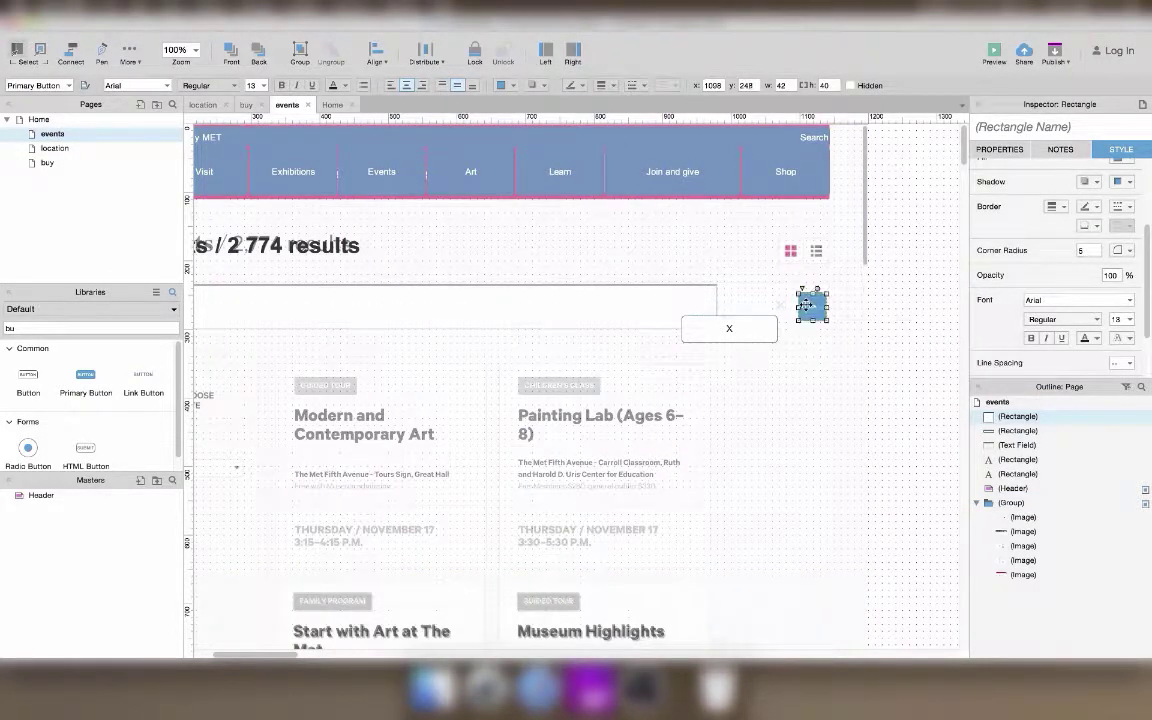
left_click(739, 326)
left_click_drag(682, 329, 834, 304)
left_click(698, 305)
scroll(531, 362, "left", 4)
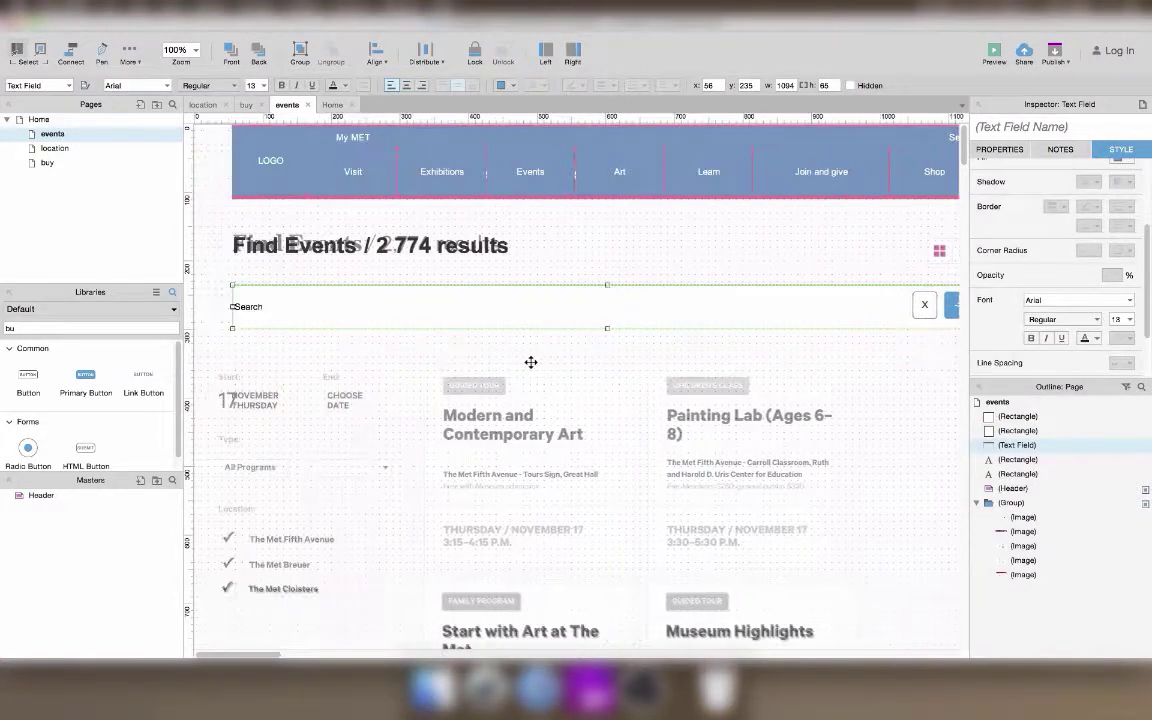
Step: Add two labels reading "Start" and "End" over the matching captions of the date filter
scroll(531, 362, "down", 3)
key("BackSpace")
key("BackSpace")
type("lab")
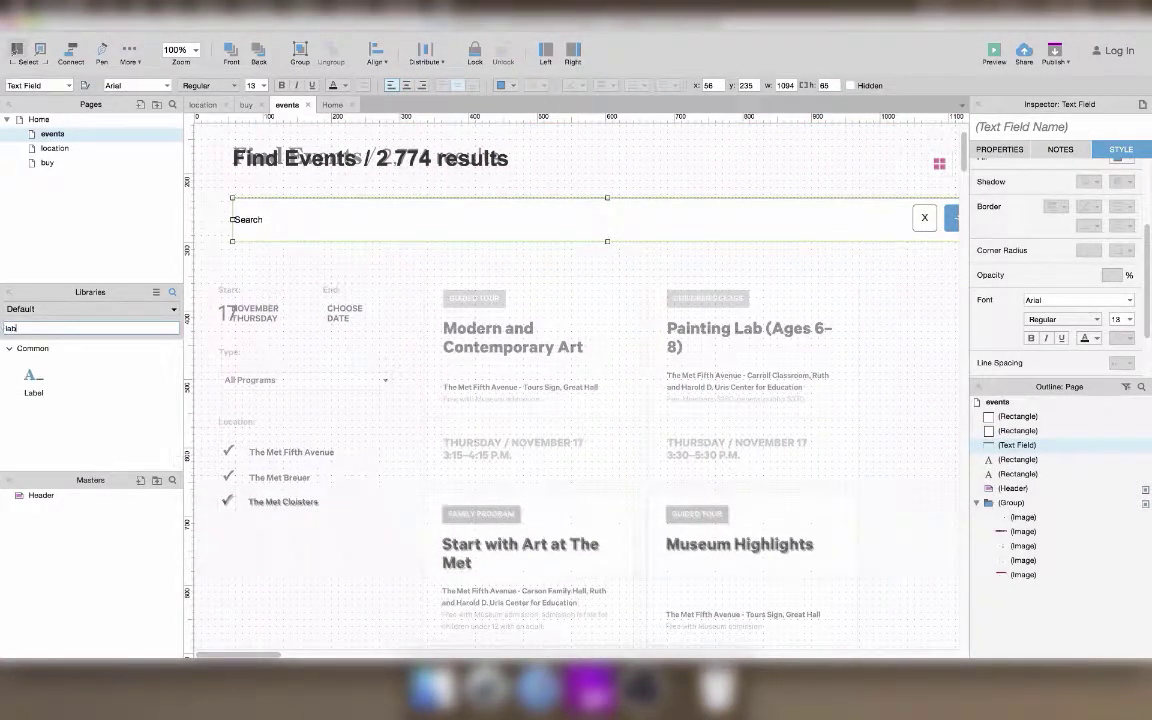
left_click_drag(33, 375, 362, 289)
key("shift+Left")
key("shift+Left")
key("shift+Left")
key("shift+Left")
key("shift+Left")
key("shift+Right")
type("End")
Step: Add a heading "17" under the Start label and a paragraph "November Thursday" beside it
left_click_drag(18, 329, 2, 330)
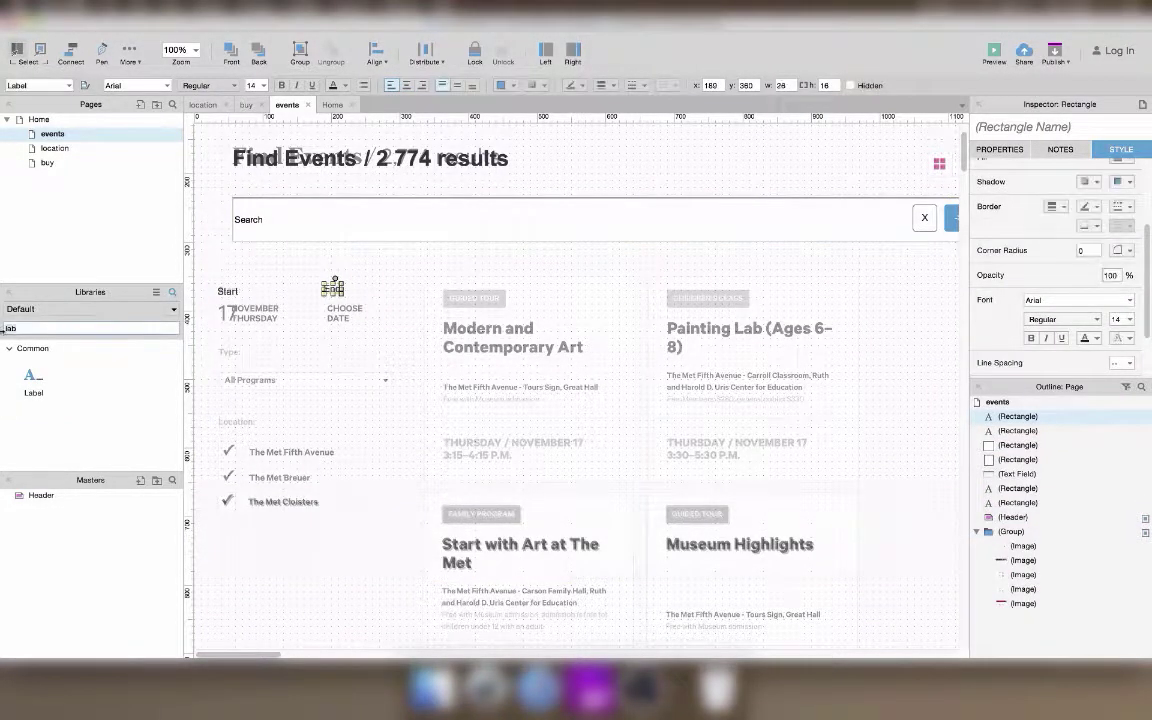
type("h")
left_click_drag(143, 383, 346, 346)
type("17")
double_click(346, 346)
type("November")
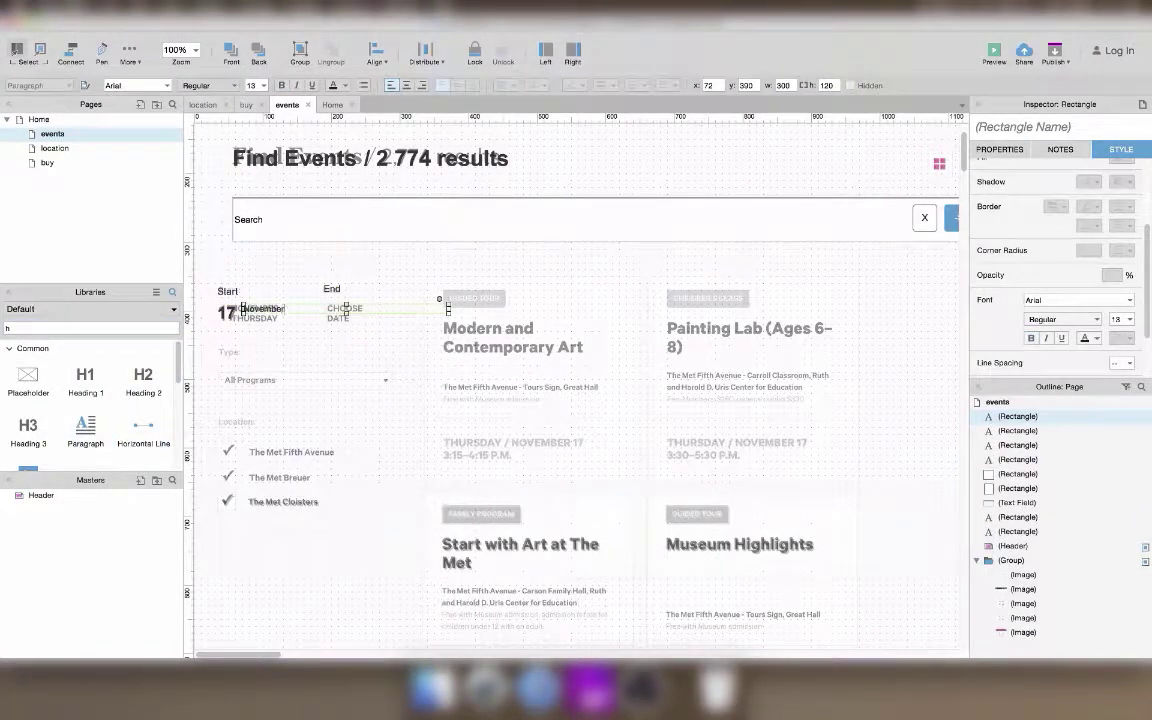
Step: Narrow the date paragraph, duplicate it under the End label and set the copy's text to "Choose Date" on two lines
left_click_drag(448, 314, 377, 318)
key("super+d")
double_click(344, 321)
type("Choose Date")
left_click(357, 308)
key("Return")
left_click(345, 352)
scroll(345, 352, "down", 3)
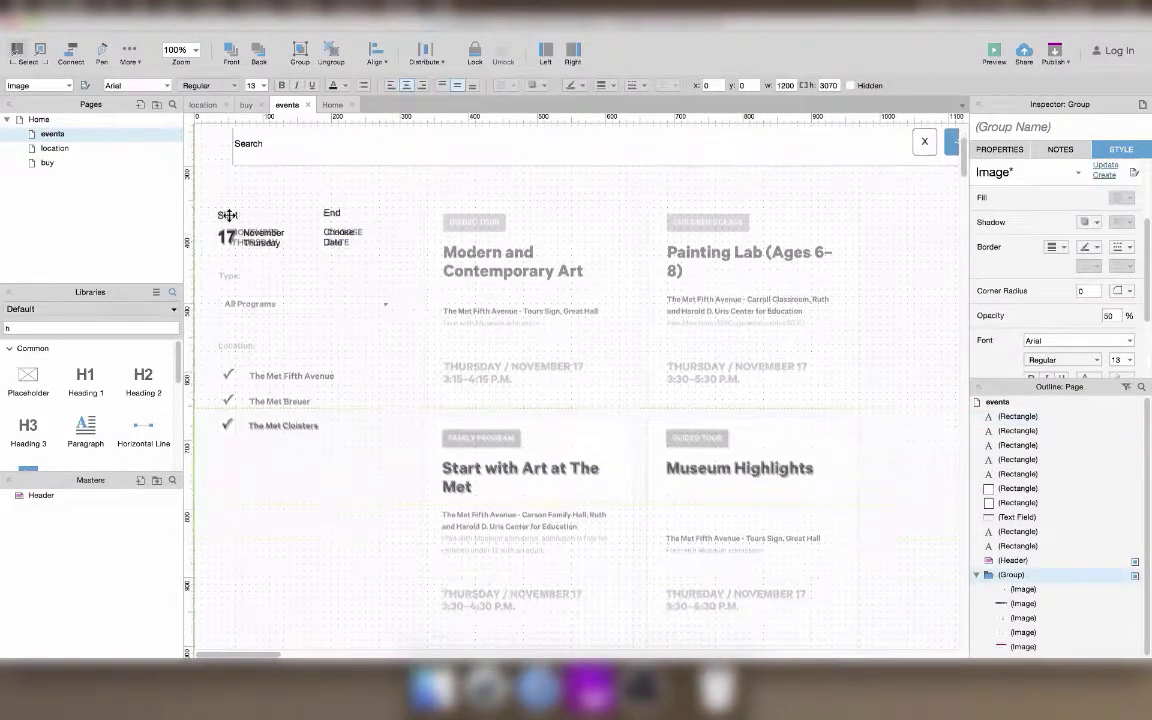
Step: Duplicate the Start label, move the copy down over the type filter's caption and change its text to "Type"
left_click(229, 216)
key("super+d")
key("shift+Down")
key("shift+Down")
key("shift+Down")
key("shift+Down")
key("shift+Down")
key("shift+Down")
type("Type")
Step: Place another copy of the label over the location filter's caption and change its text to "Location"
left_click_drag(229, 216, 232, 349)
left_click(286, 273)
type("Location")
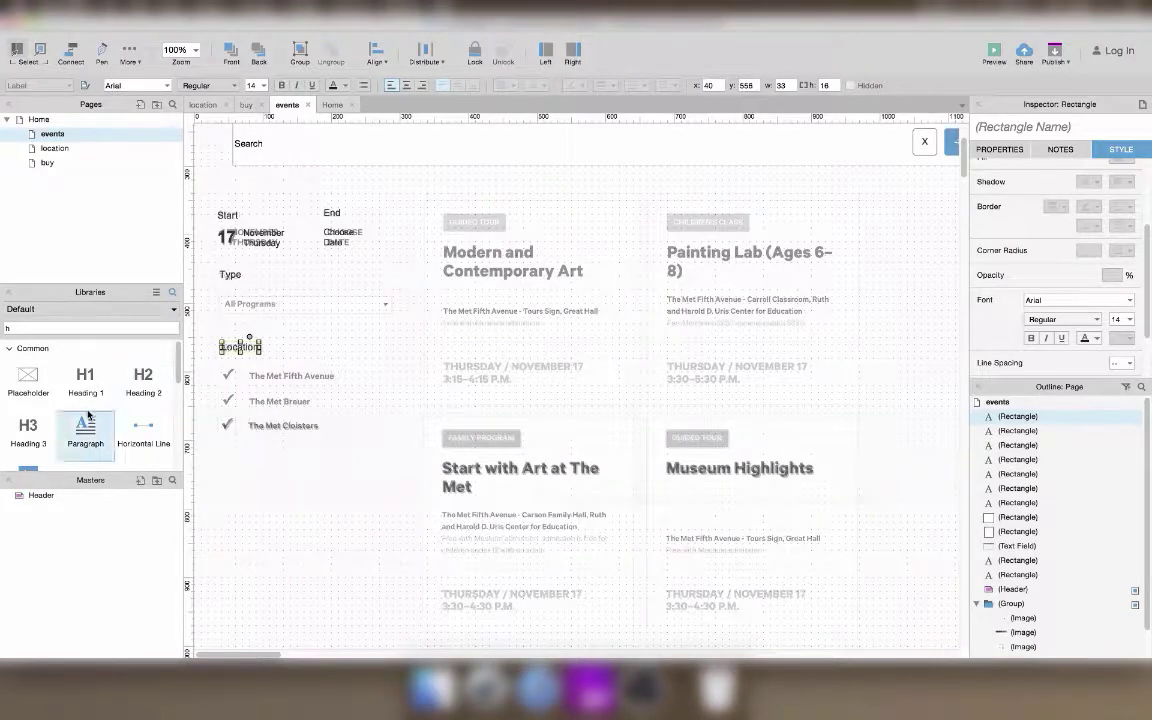
Step: Add a checkbox labelled "The Met Fifth Avenue" below the Location label
double_click(49, 327)
type("ch")
left_click_drag(33, 375, 344, 376)
type("The Met Fifth Avenue")
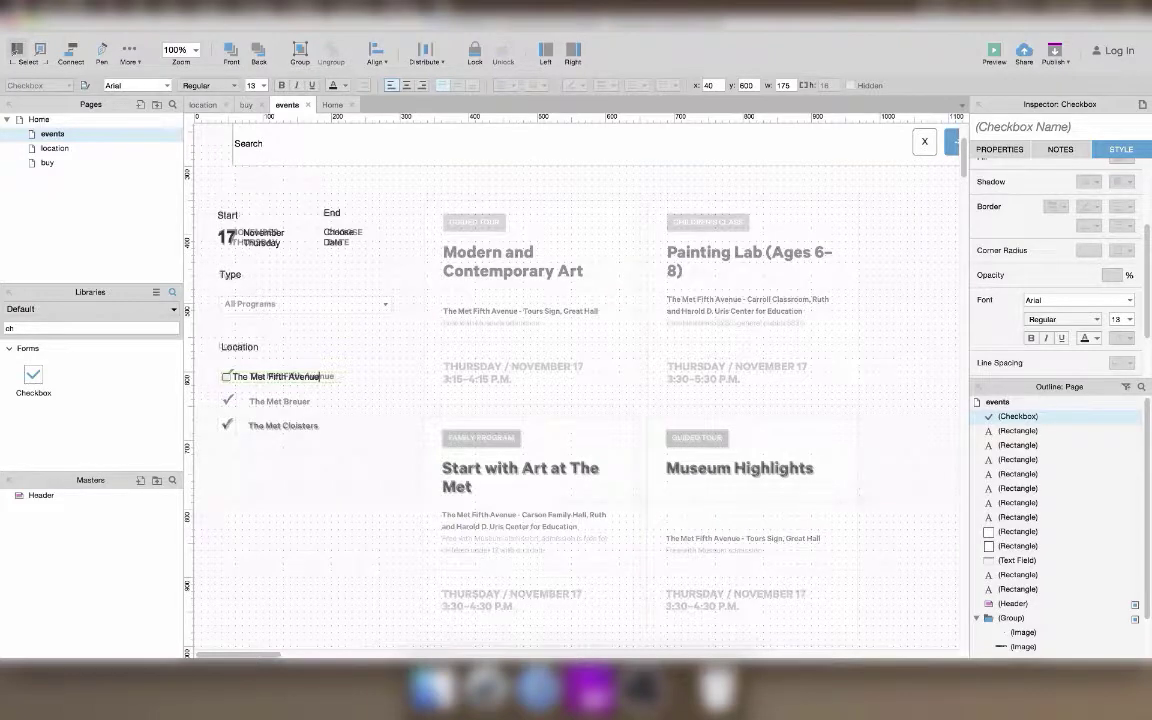
left_click(373, 399)
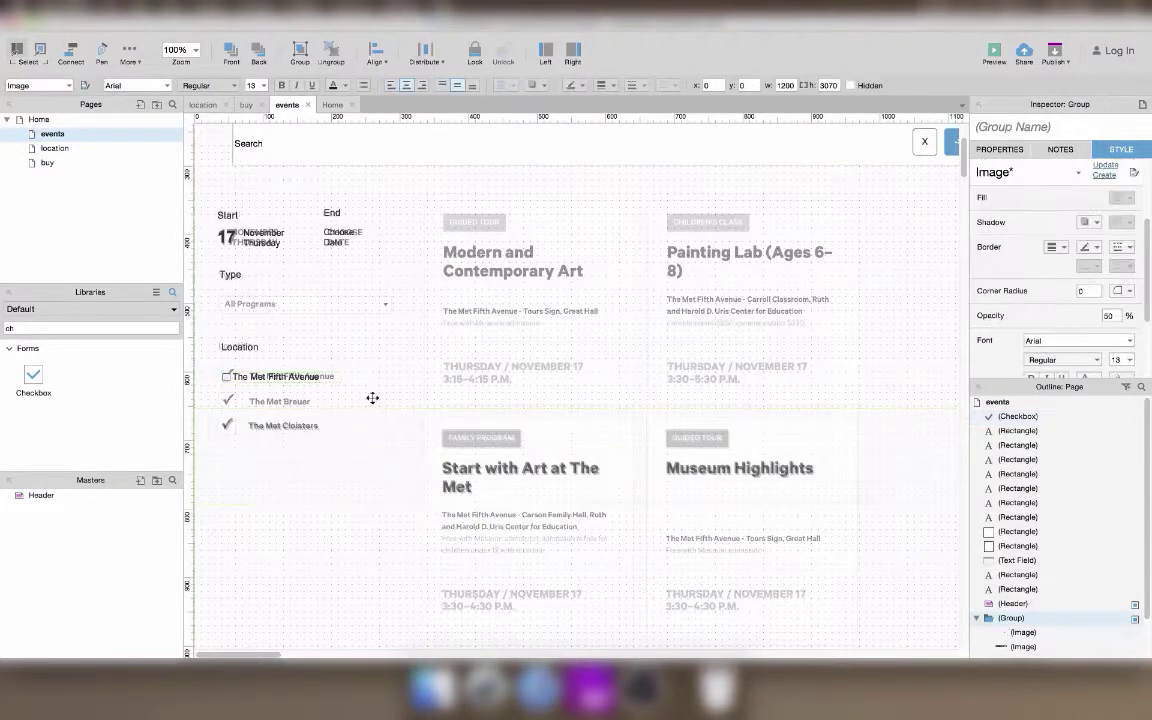
left_click(303, 377)
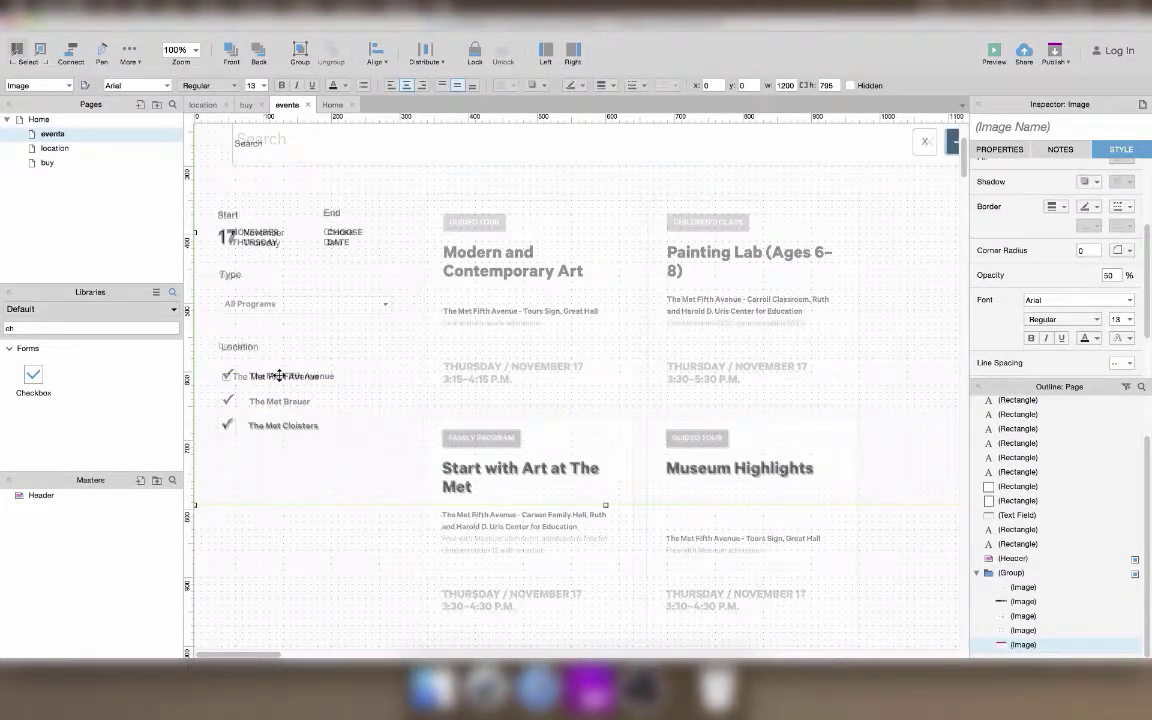
left_click(276, 494)
left_click(260, 385)
double_click(276, 381)
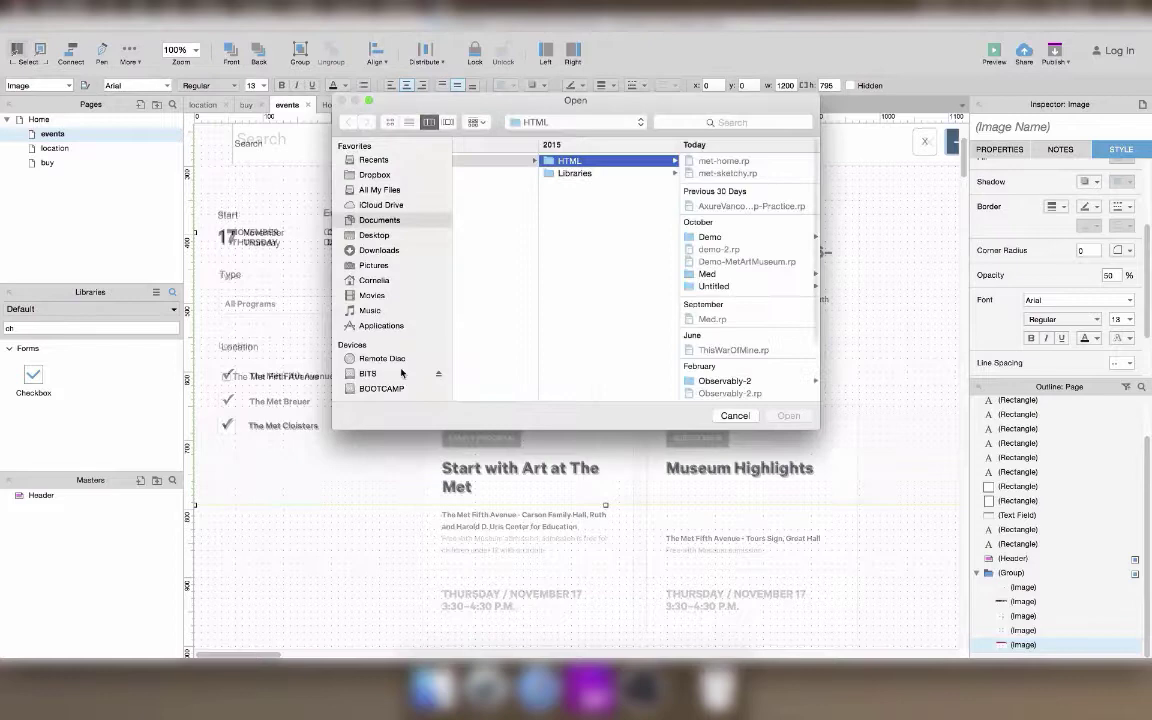
left_click(733, 414)
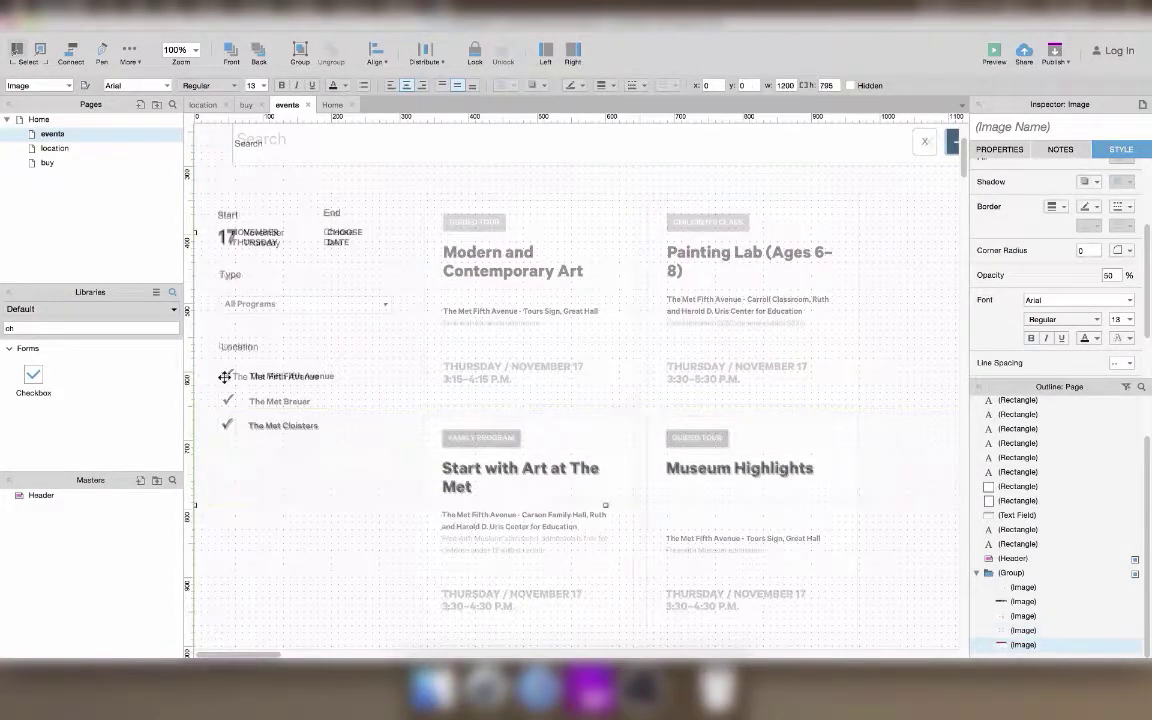
Step: Add a checkbox labelled "The Met Breuer" under the first one and duplicate it below as "The Met Cloisters"
left_click_drag(33, 375, 378, 408)
type("The Met Breuer")
key("super+d")
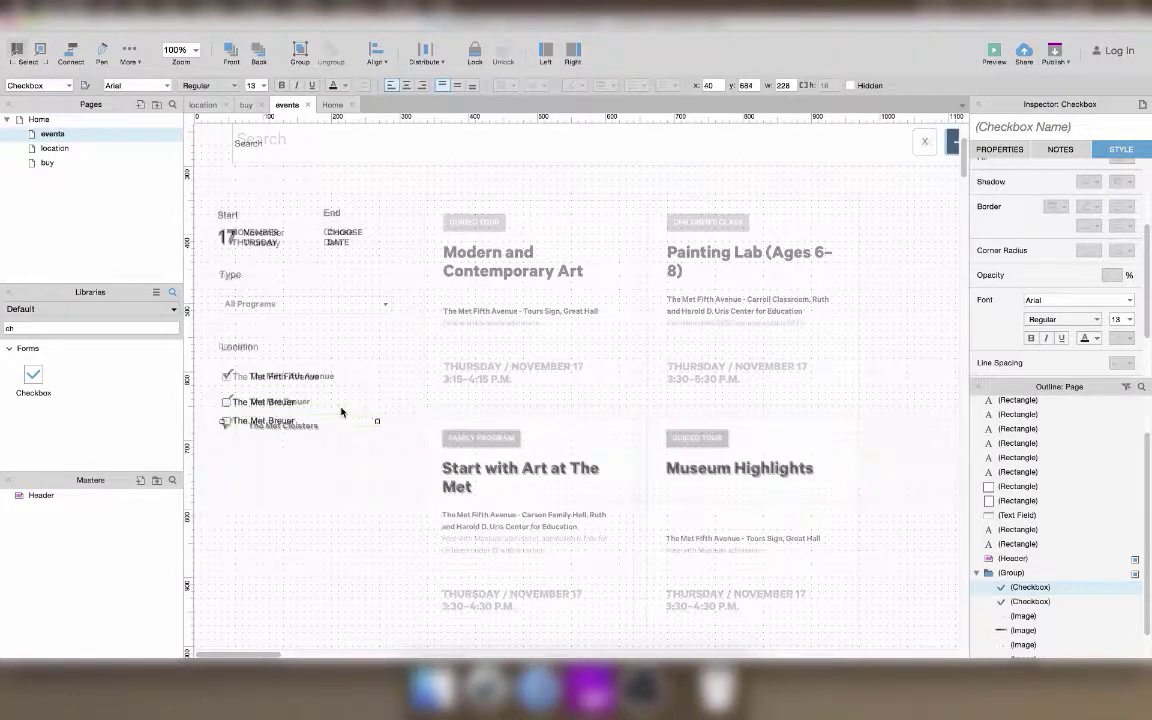
key("shift+Down")
key("shift+Down")
key("shift+Up")
key("Up")
type("The Met")
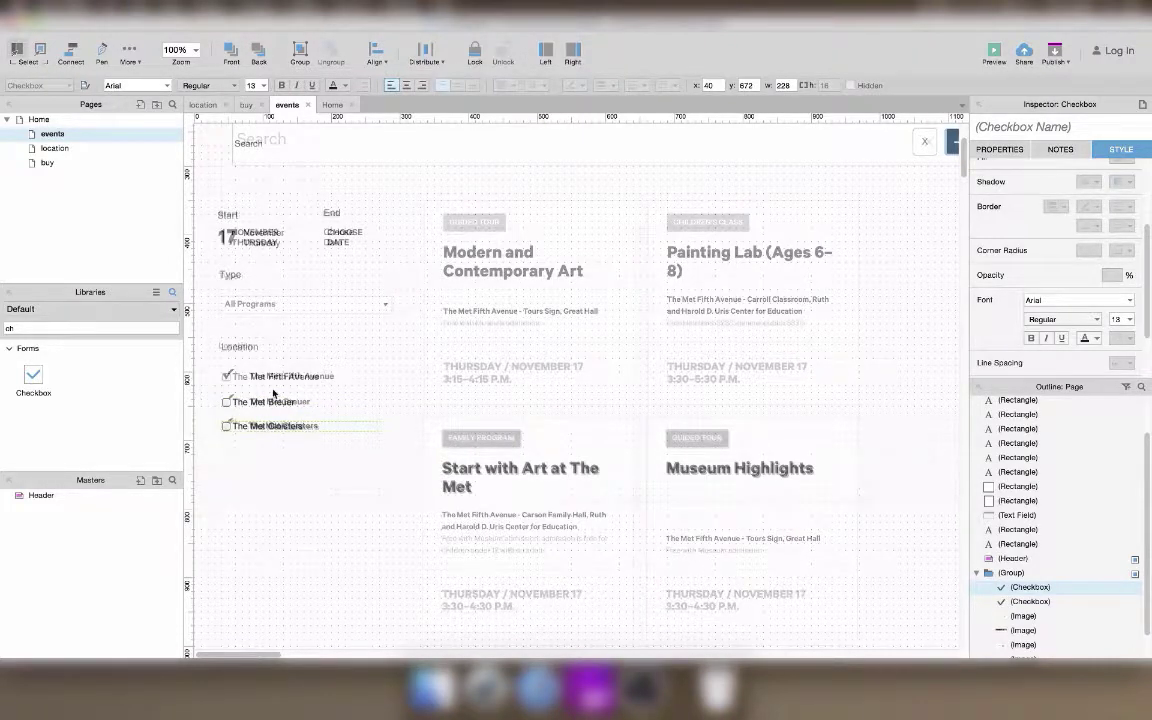
double_click(238, 379)
left_click(735, 412)
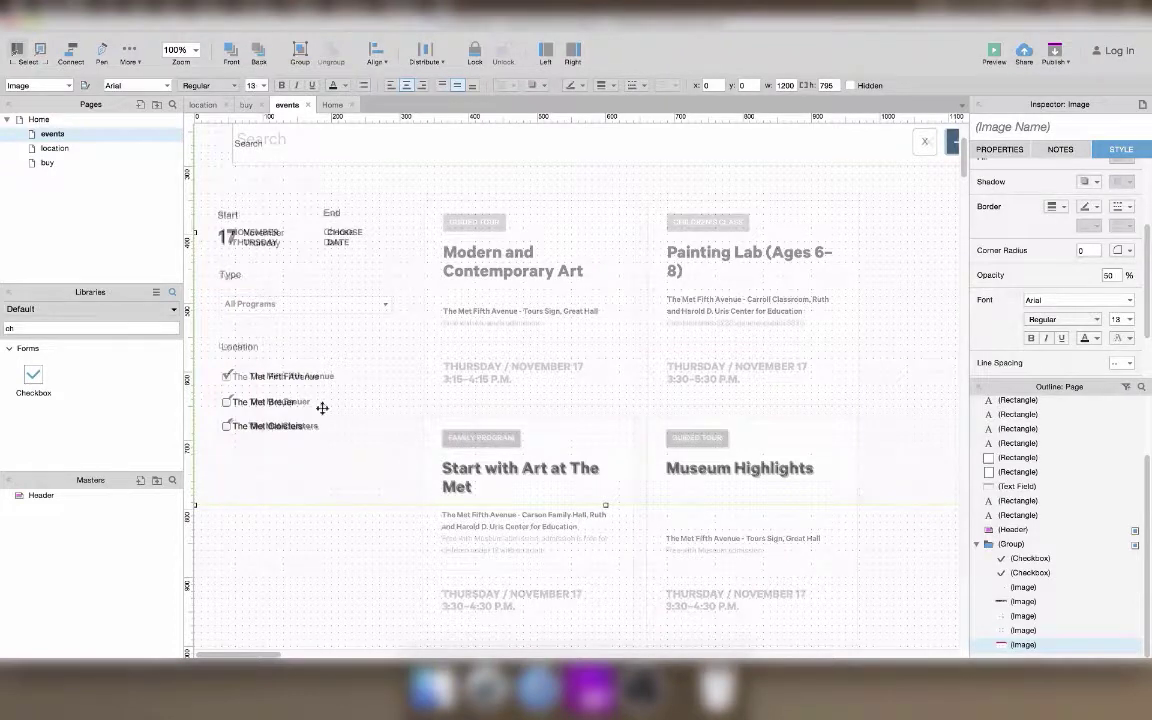
Step: Add a Heading 2 reading "Modern and Contemporary Art" over the first event card's title and narrow it to wrap onto two lines
double_click(50, 328)
key("BackSpace")
type("hea")
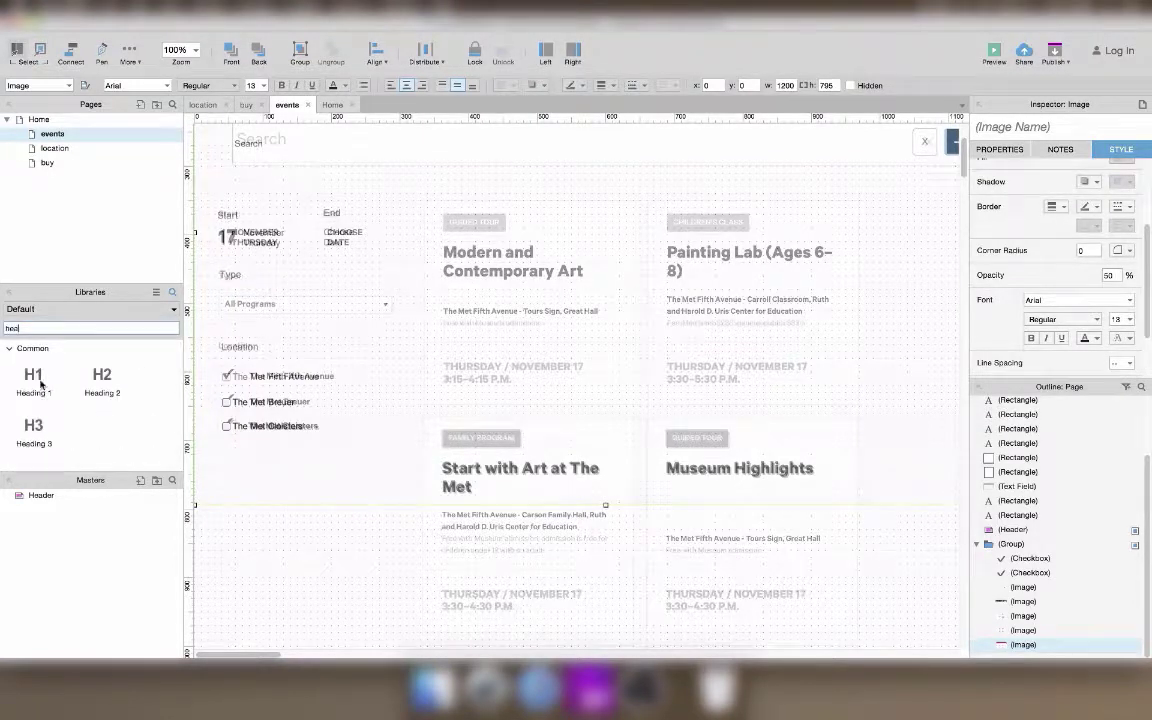
left_click(106, 376)
left_click_drag(104, 376, 452, 249)
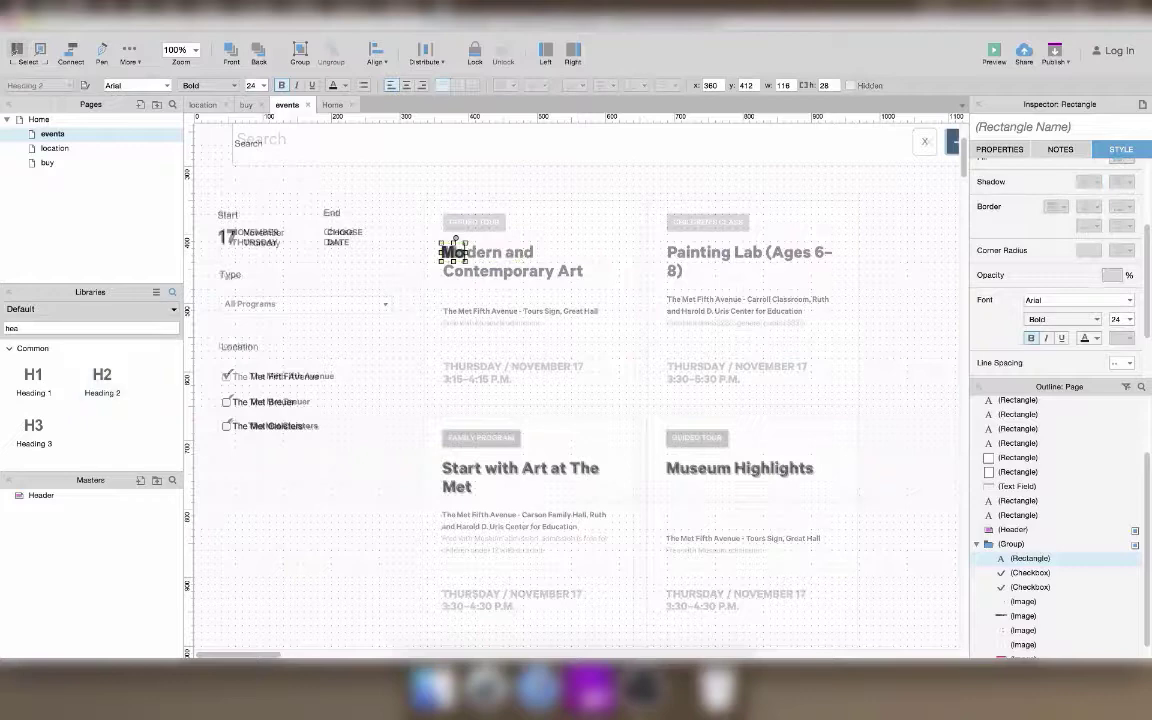
type("Modern and")
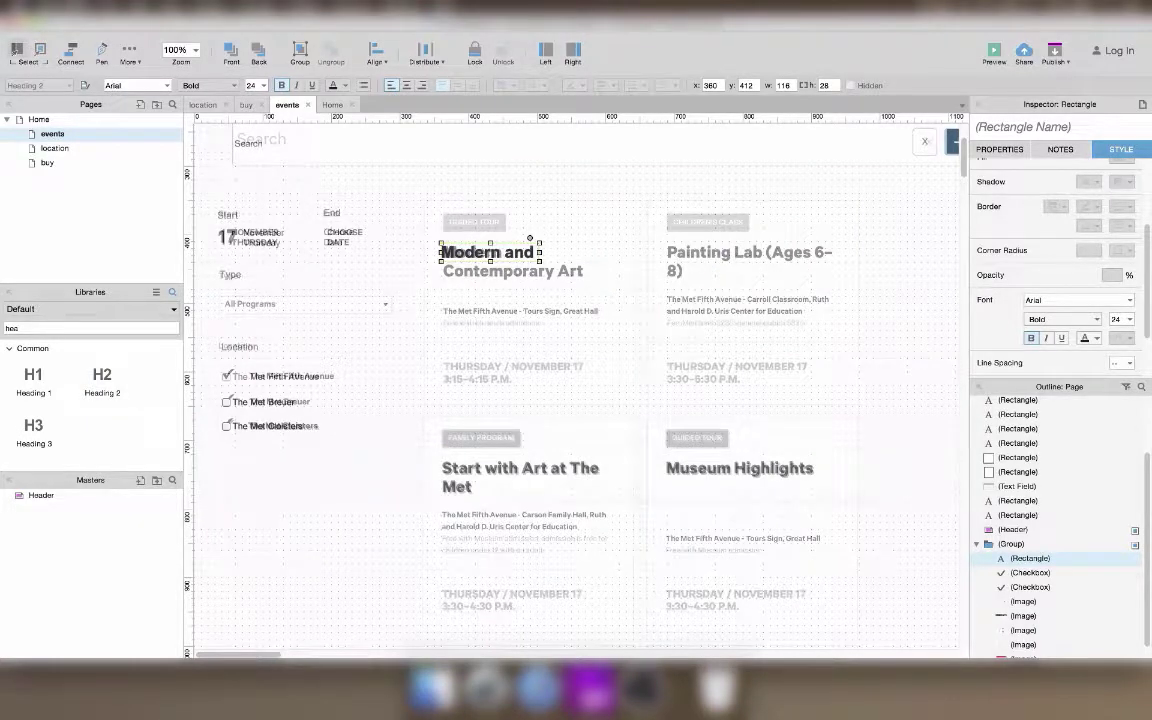
type(" Contemporary Art")
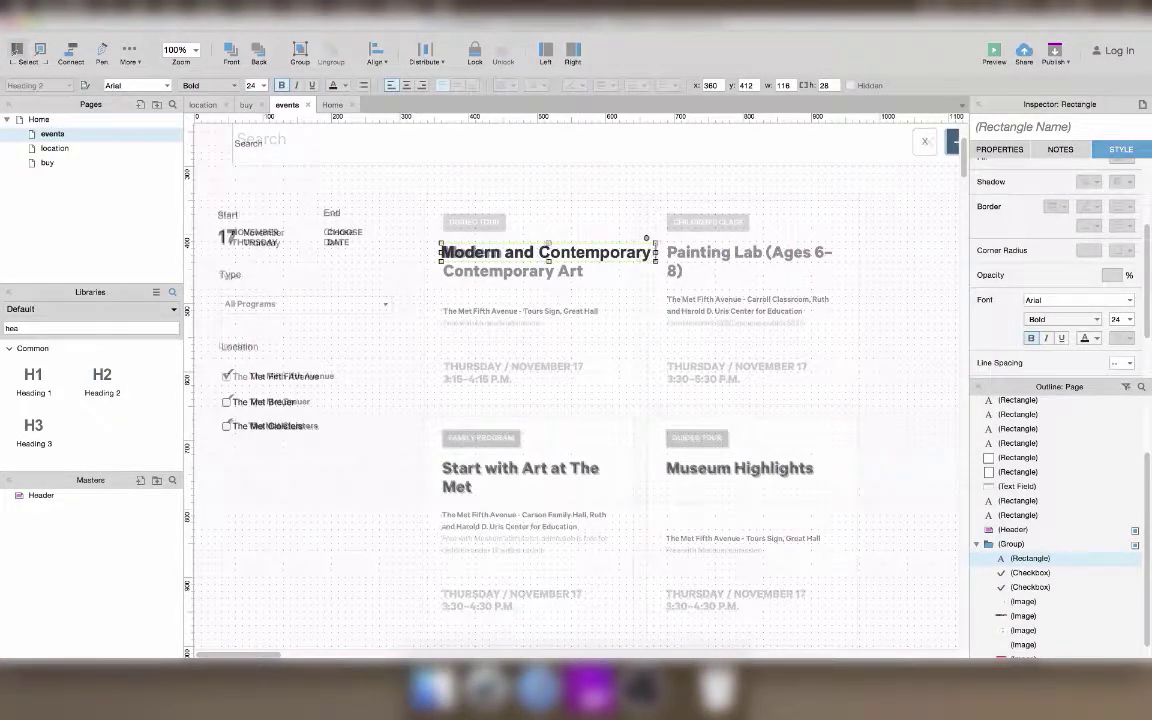
left_click_drag(680, 252, 597, 252)
Step: Add a placeholder paragraph over the first card's description, cut it to two lines ending at "bibendum", and make its first line bold
key("BackSpace")
key("BackSpace")
key("BackSpace")
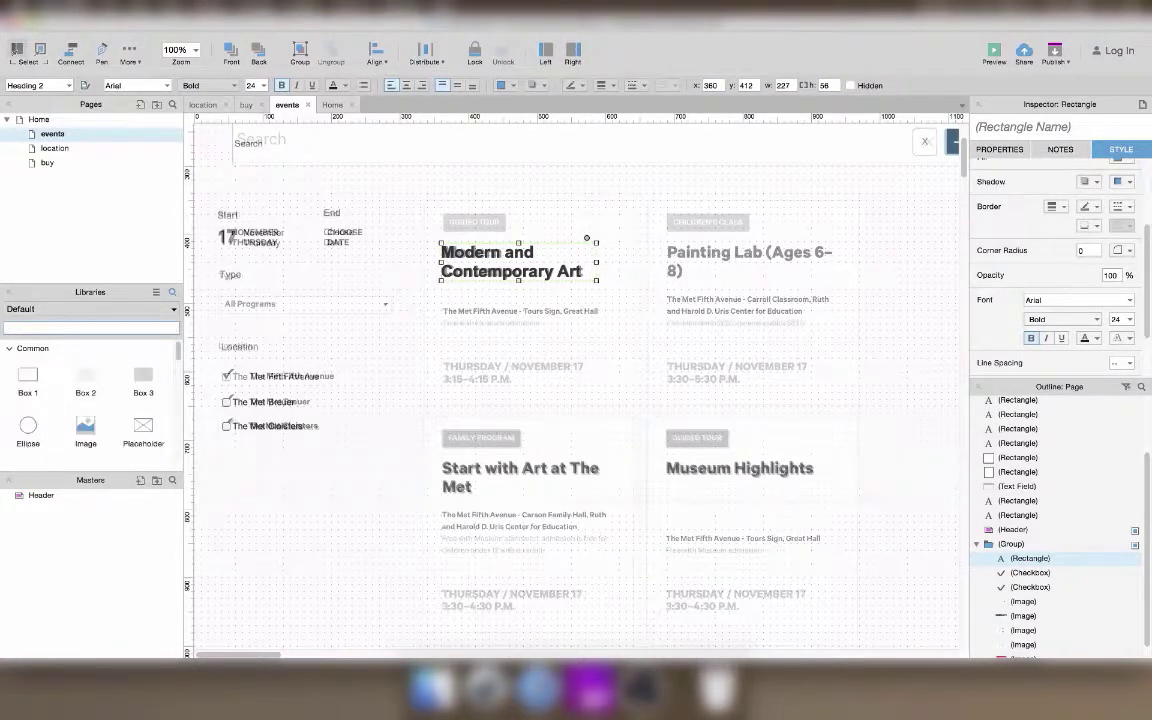
type("para")
left_click_drag(40, 385, 641, 385)
double_click(552, 321)
left_click(619, 323)
key("BackSpace")
left_click_drag(603, 312, 441, 311)
key("super+b")
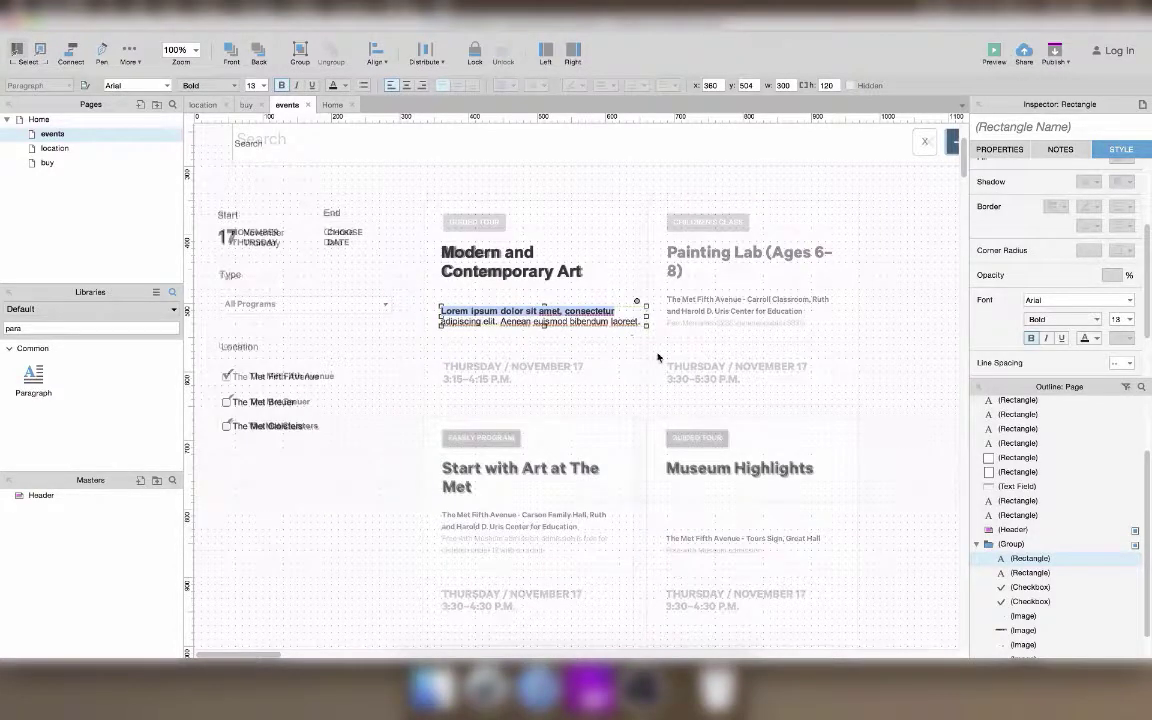
left_click_drag(641, 322, 622, 319)
left_click(621, 363)
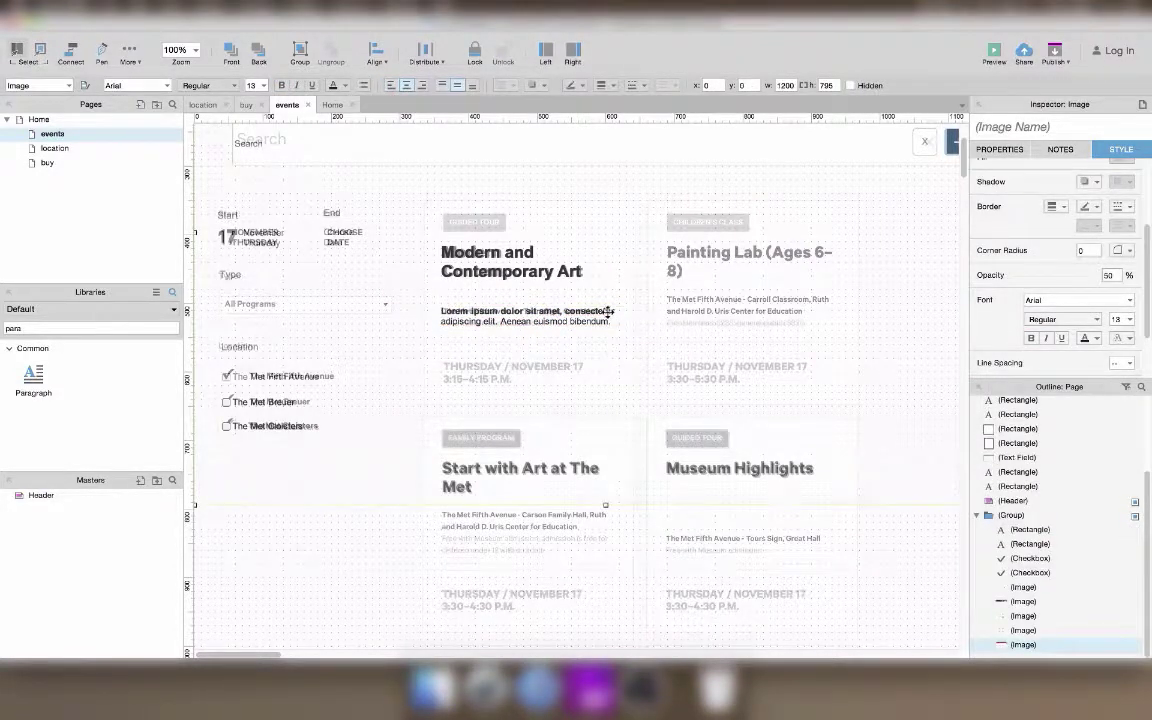
left_click(607, 313)
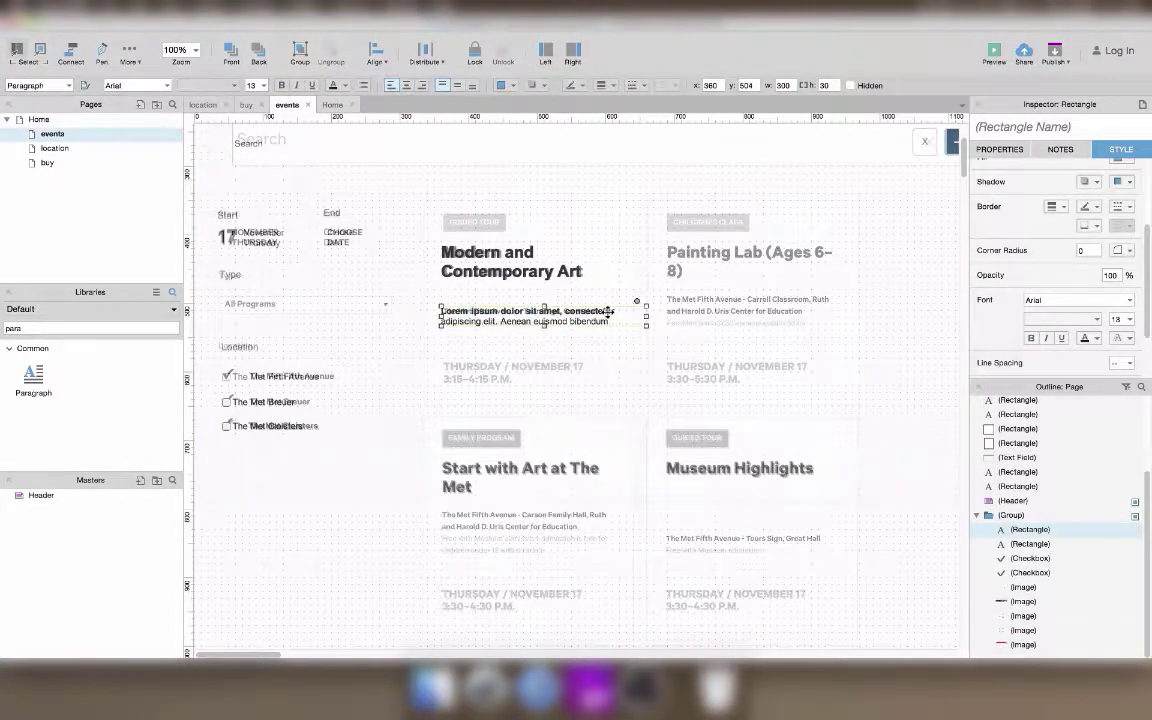
left_click(485, 279)
key("super+d")
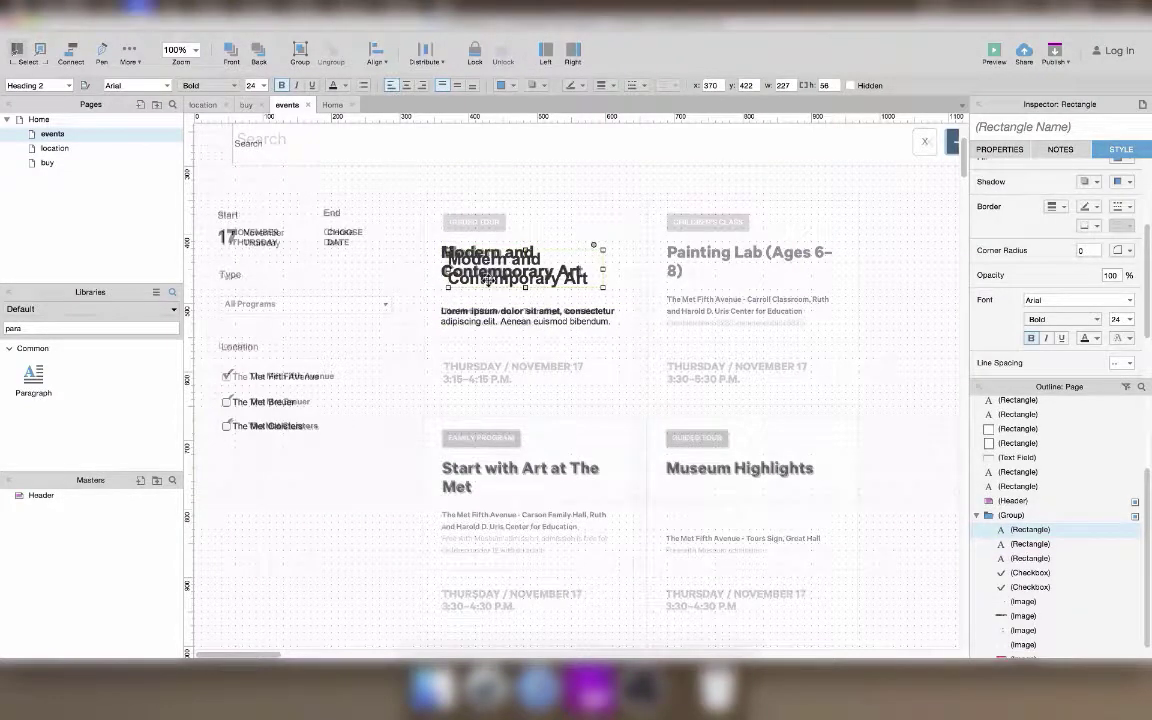
key("Delete")
Step: Add a Heading 3 reading "Thursday / November 17" over the first card's date
left_click(32, 328)
key("BackSpace")
key("BackSpace")
key("BackSpace")
key("BackSpace")
type("hea")
left_click_drag(42, 432, 441, 362)
type("Thursday")
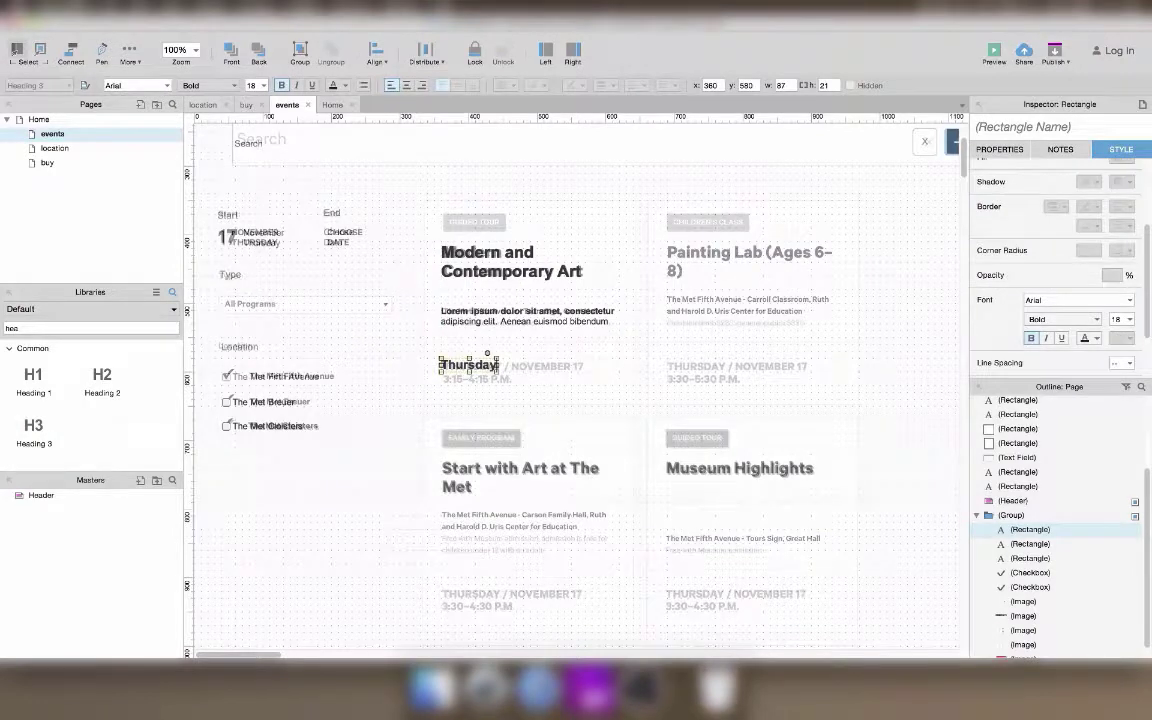
type(" / November 17")
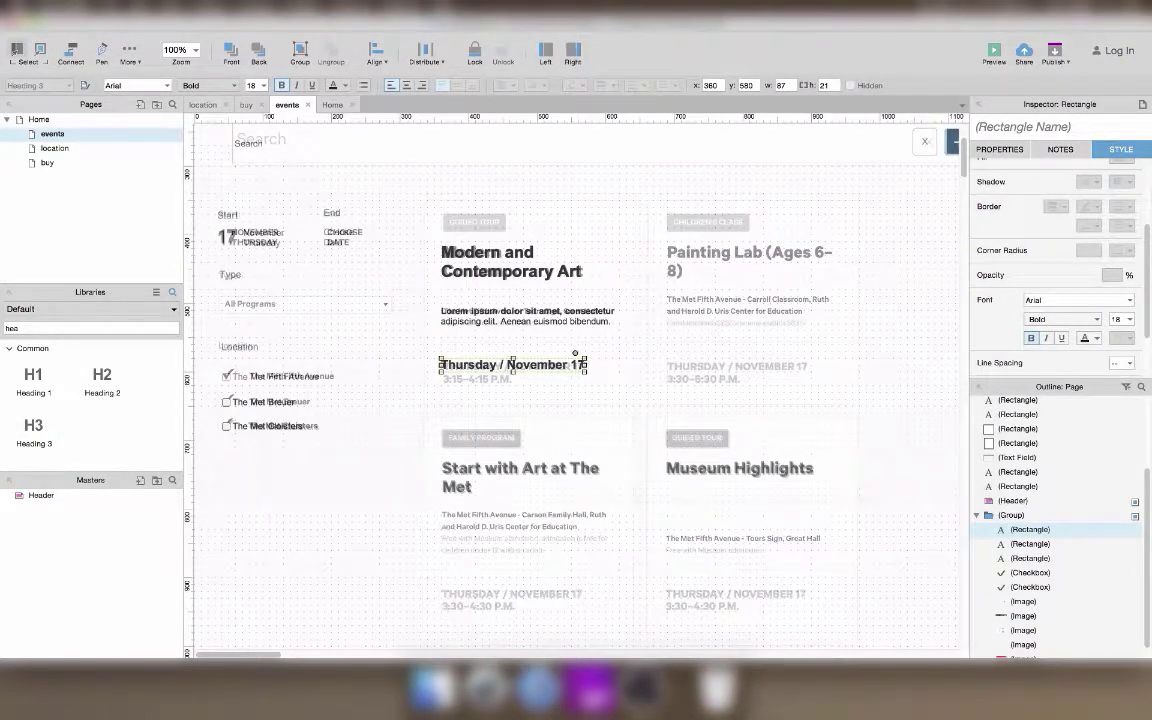
left_click(490, 385)
Step: Duplicate the date heading, place the copy directly below it and change its text to "3:15-4:15 P.M."
left_click(478, 367)
key("super+d")
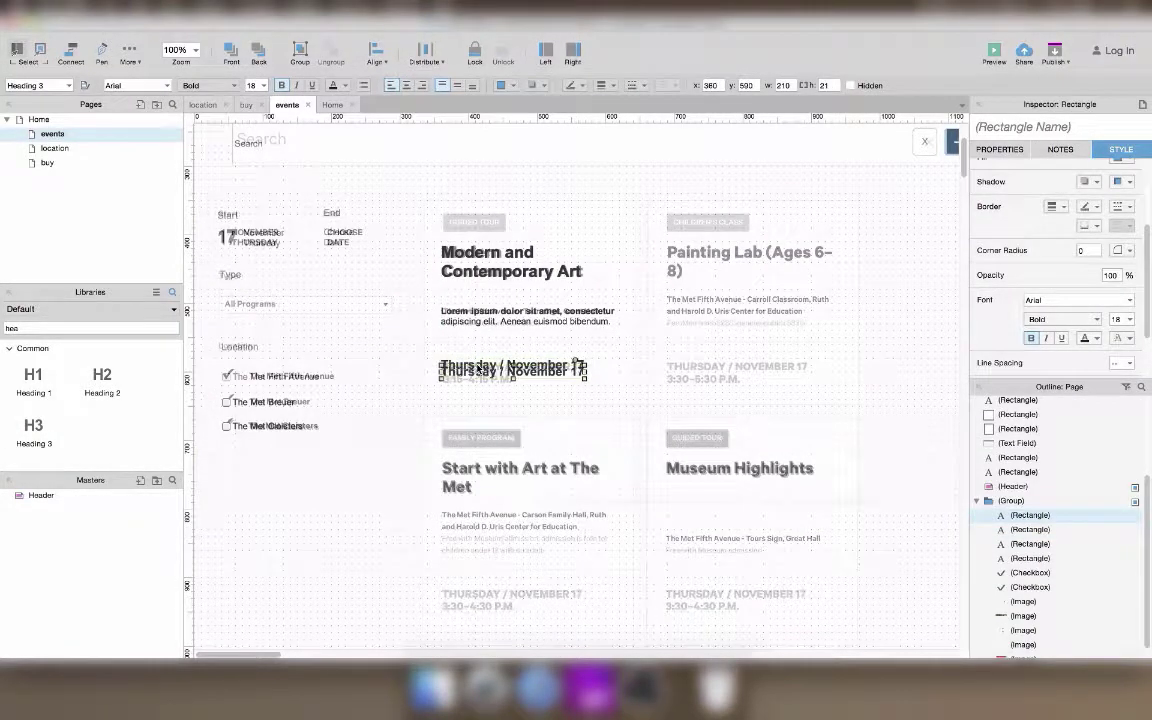
key("shift+Left")
key("shift+Down")
type("3:1")
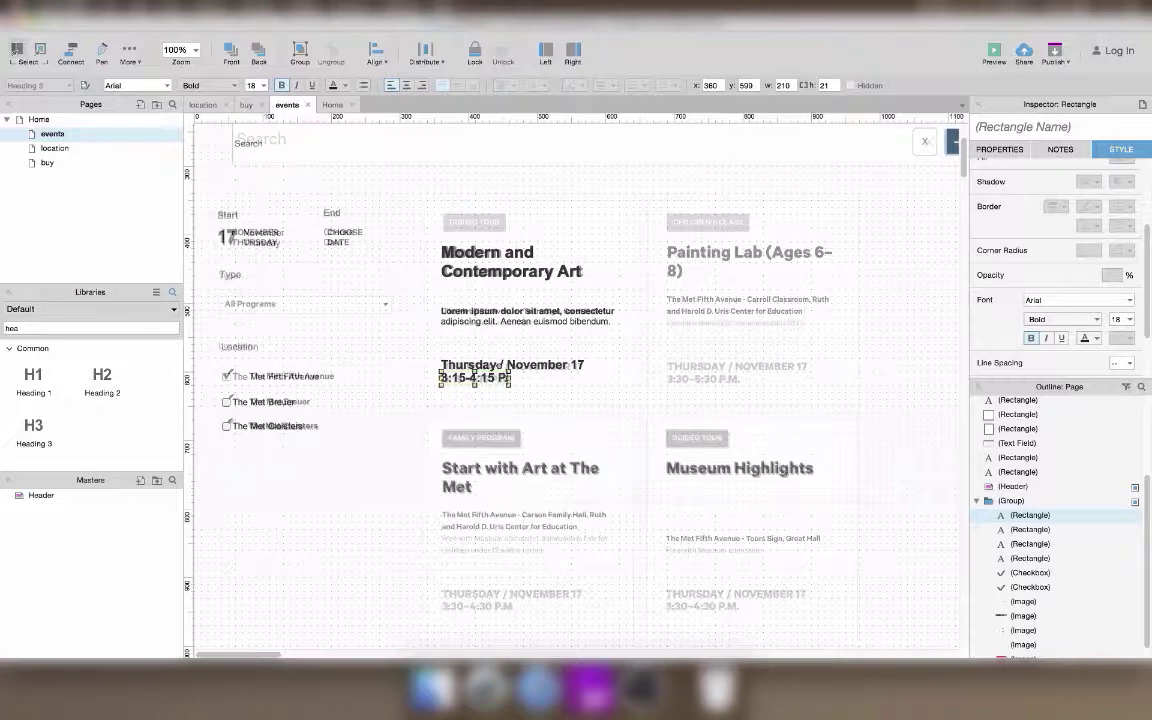
Step: Add a Box 1 over the upper part of the first event card and size it to about 304 by 209
left_click(134, 327)
key("BackSpace")
key("BackSpace")
key("BackSpace")
type("rect")
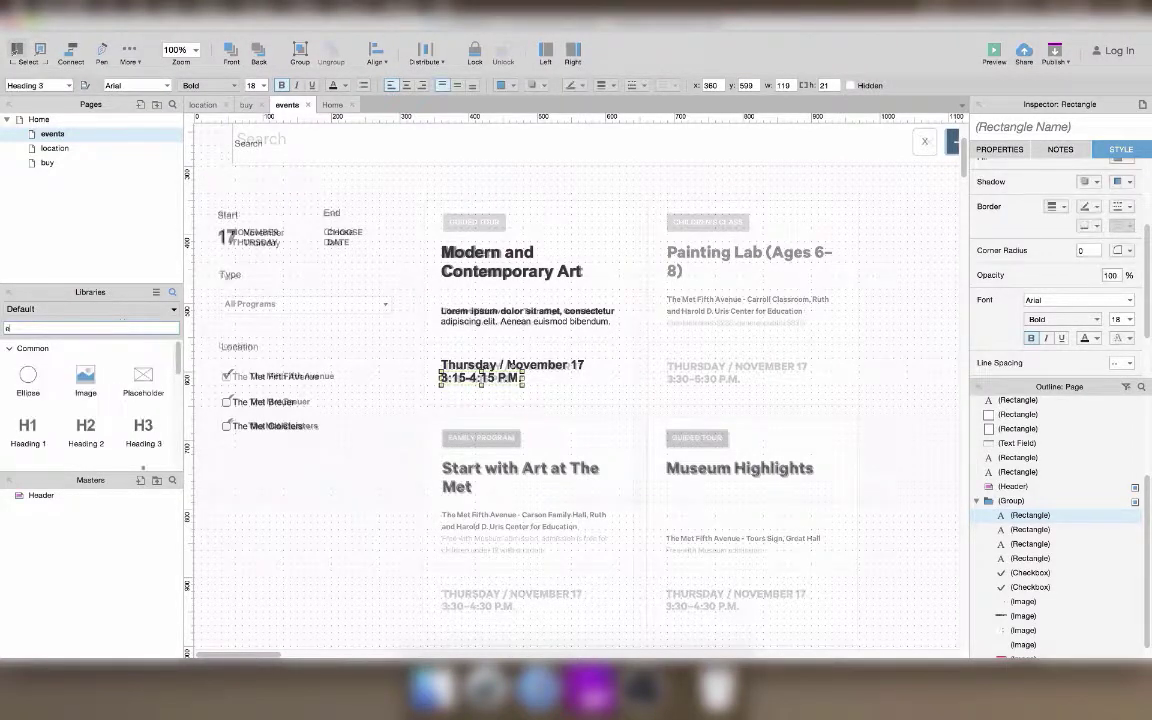
key("BackSpace")
key("BackSpace")
key("BackSpace")
key("BackSpace")
type("box")
left_click_drag(36, 385, 424, 198)
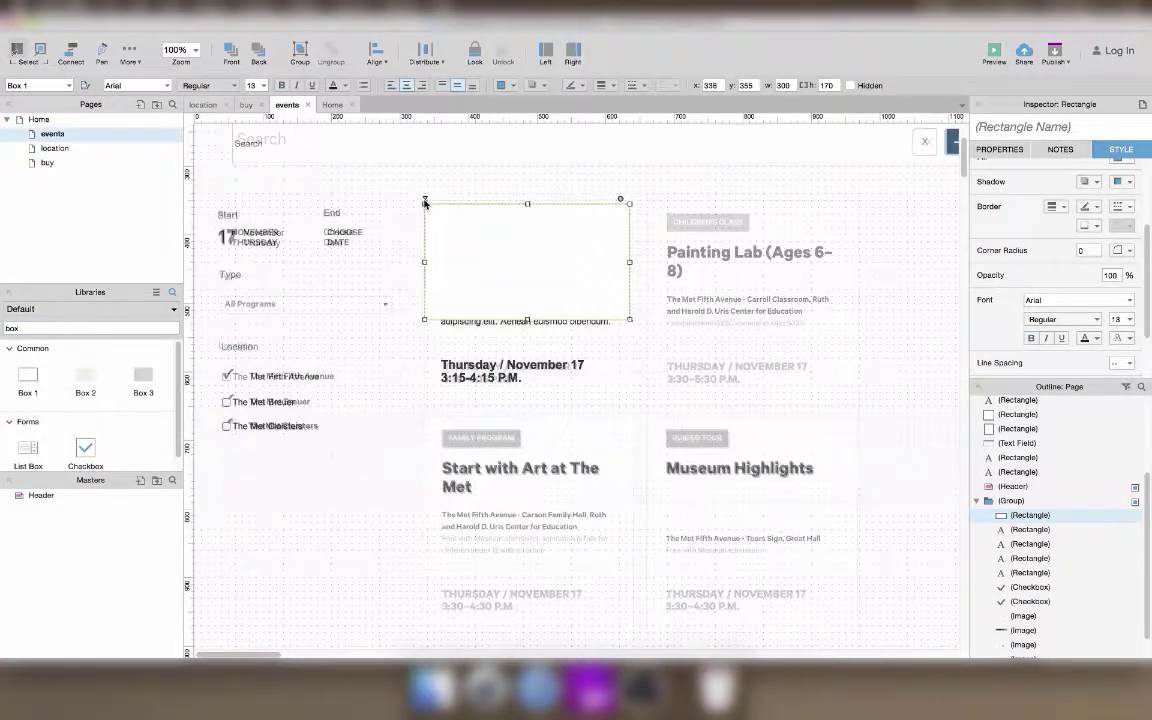
left_click_drag(630, 329, 631, 343)
Step: Copy the box, fit the copy around the date and time below the first box, and send both boxes behind the text
key("super+c")
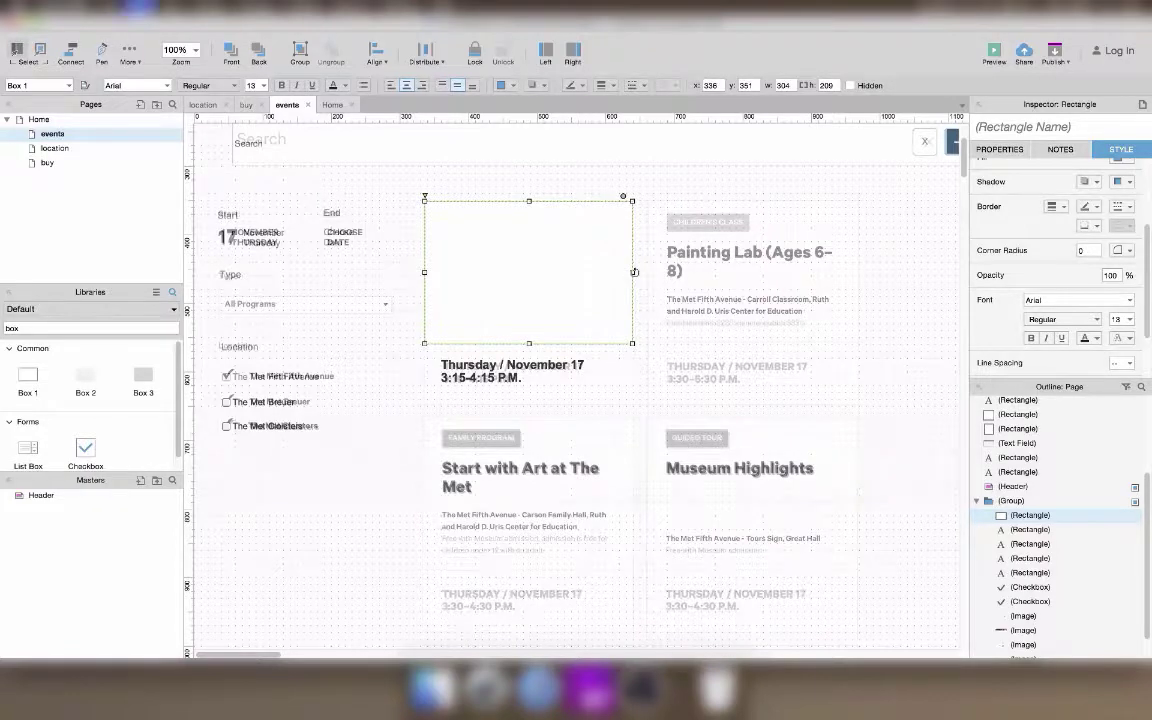
key("super+v")
key("shift+Down")
key("shift+Down")
key("shift+Down")
key("shift+Down")
key("shift+Down")
key("shift+Down")
key("shift+Down")
key("shift+Down")
key("shift+Down")
key("shift+Left")
key("shift+Left")
key("shift+Up")
key("Right")
key("Right")
key("Right")
key("Right")
key("Right")
key("Right")
key("Right")
key("Right")
key("Right")
key("Right")
key("Right")
key("Right")
key("Right")
key("Right")
key("Right")
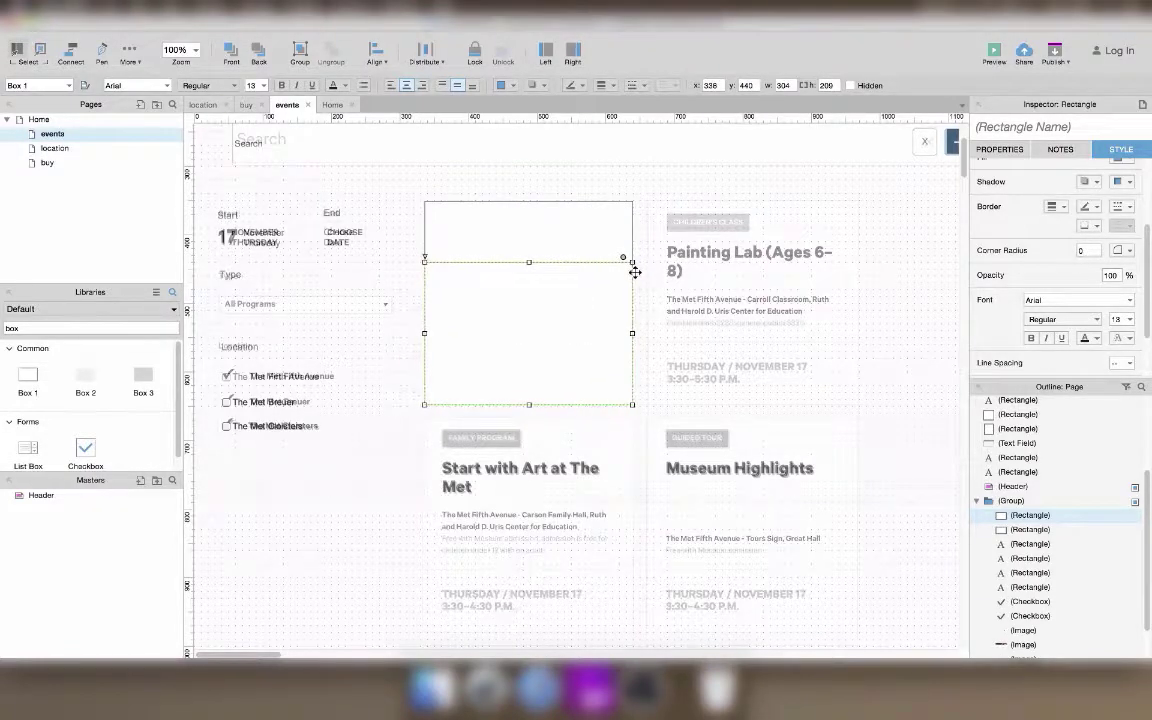
left_click_drag(529, 262, 529, 344)
left_click(592, 268, "shift")
key("super+shift+[")
Step: Add a grey Box 3 tag above the card's title, size it to about 138 by 28 and label it "Category"
left_click(41, 330)
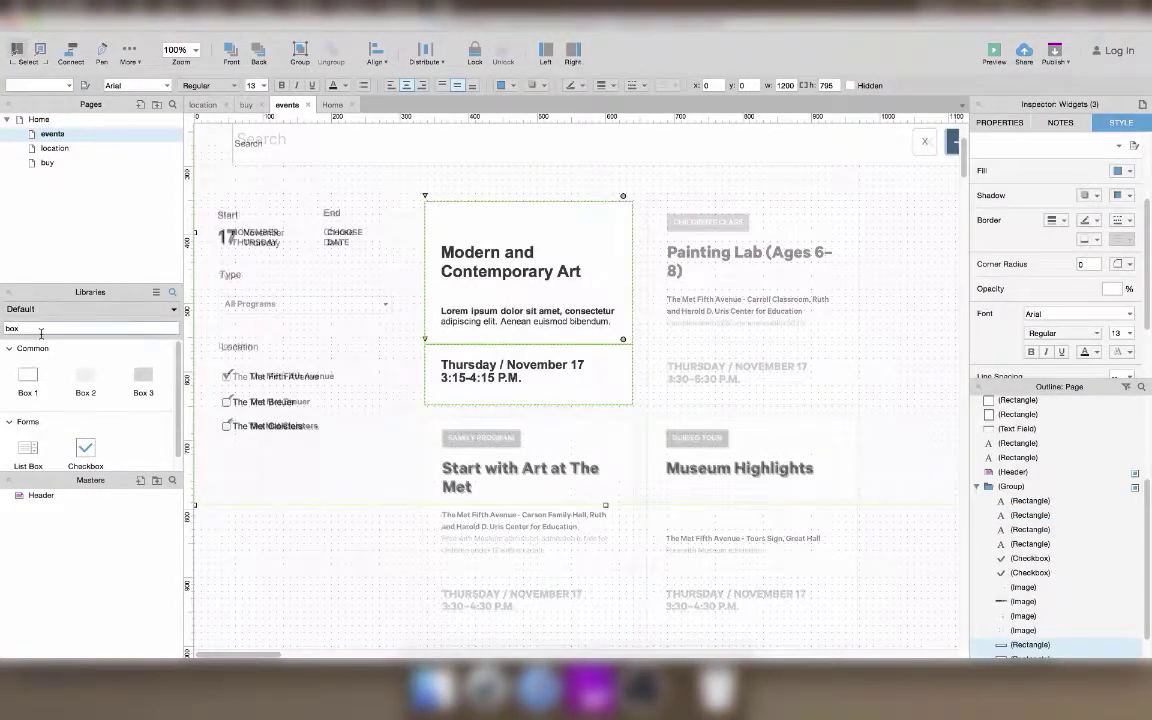
left_click_drag(143, 380, 436, 210)
left_click_drag(641, 325, 530, 228)
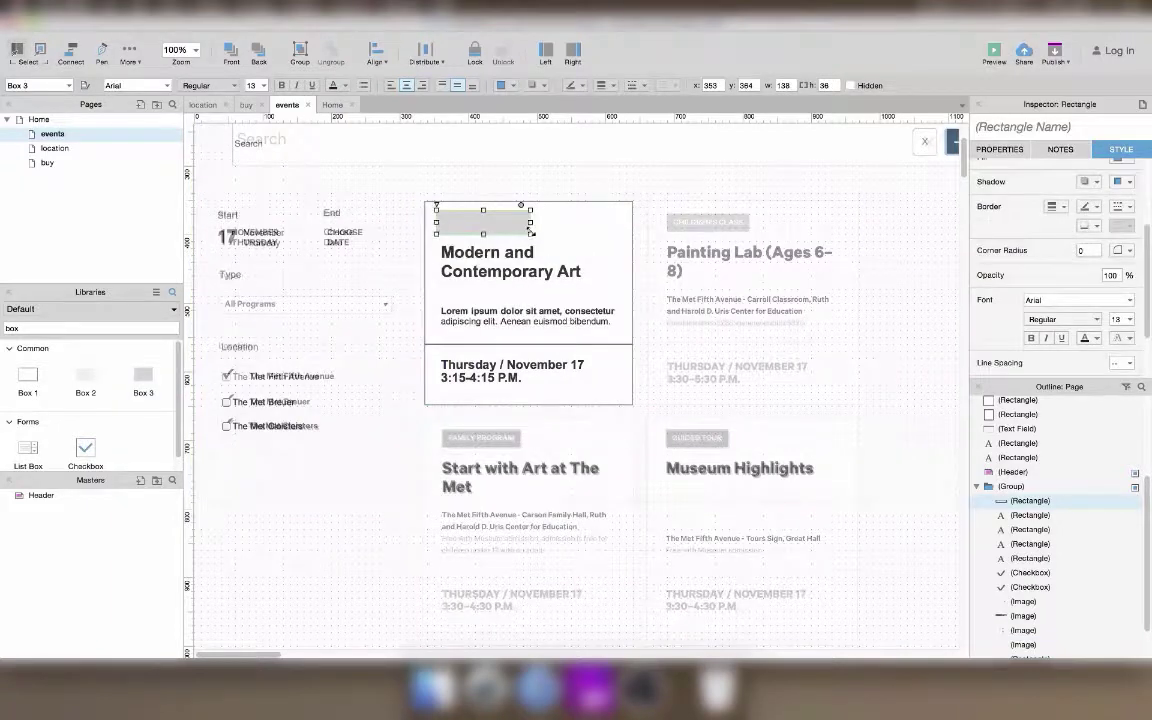
left_click(588, 224)
left_click(505, 224)
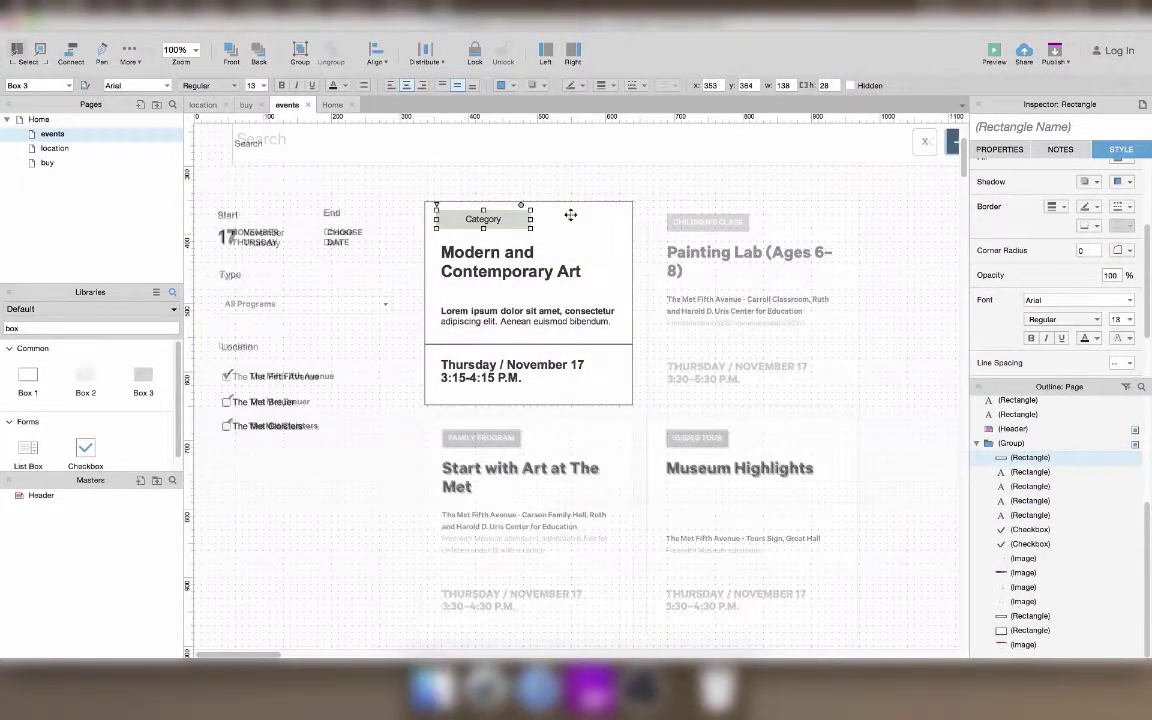
Step: Select the card's two boxes, category tag and all four text elements together and cut them from the page
left_click(573, 217, "shift")
left_click(511, 269, "shift")
left_click(519, 315, "shift")
left_click(501, 364, "shift")
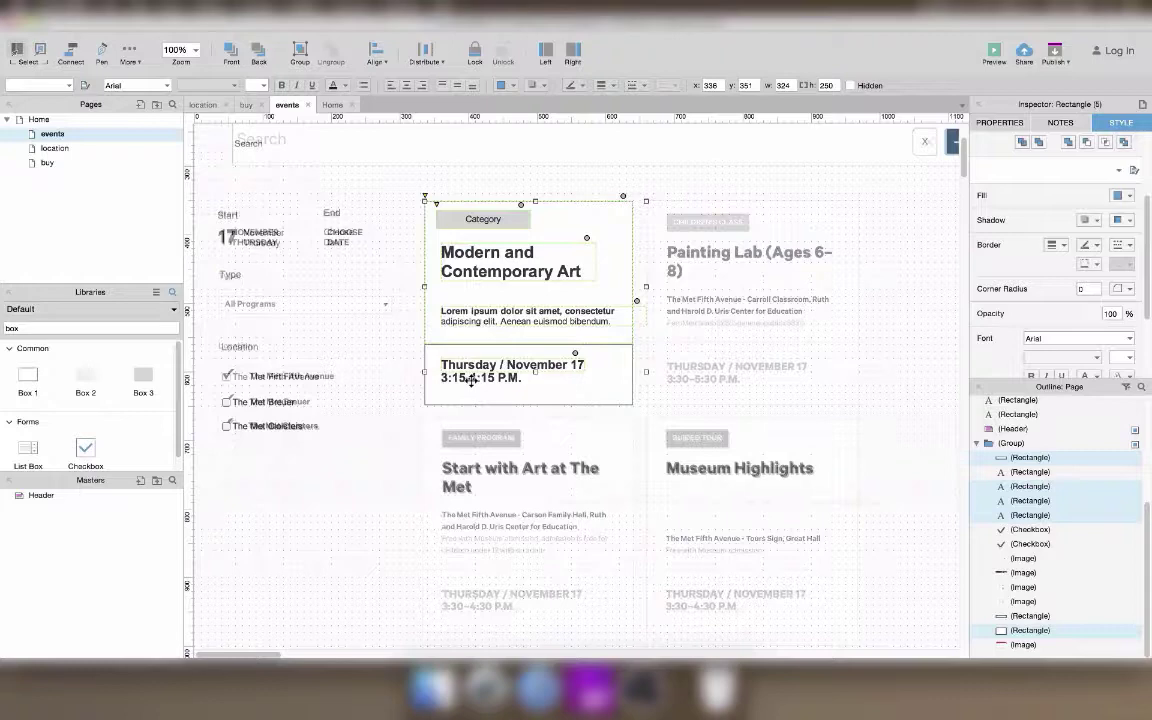
left_click(578, 385, "shift")
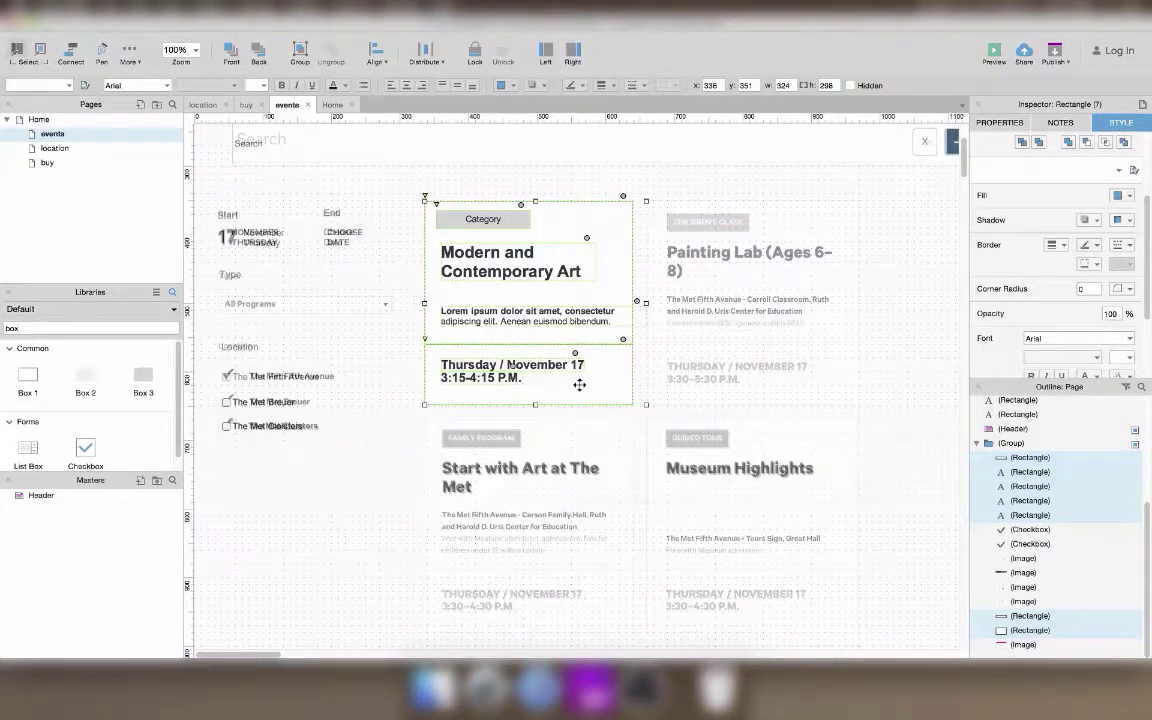
key("Delete")
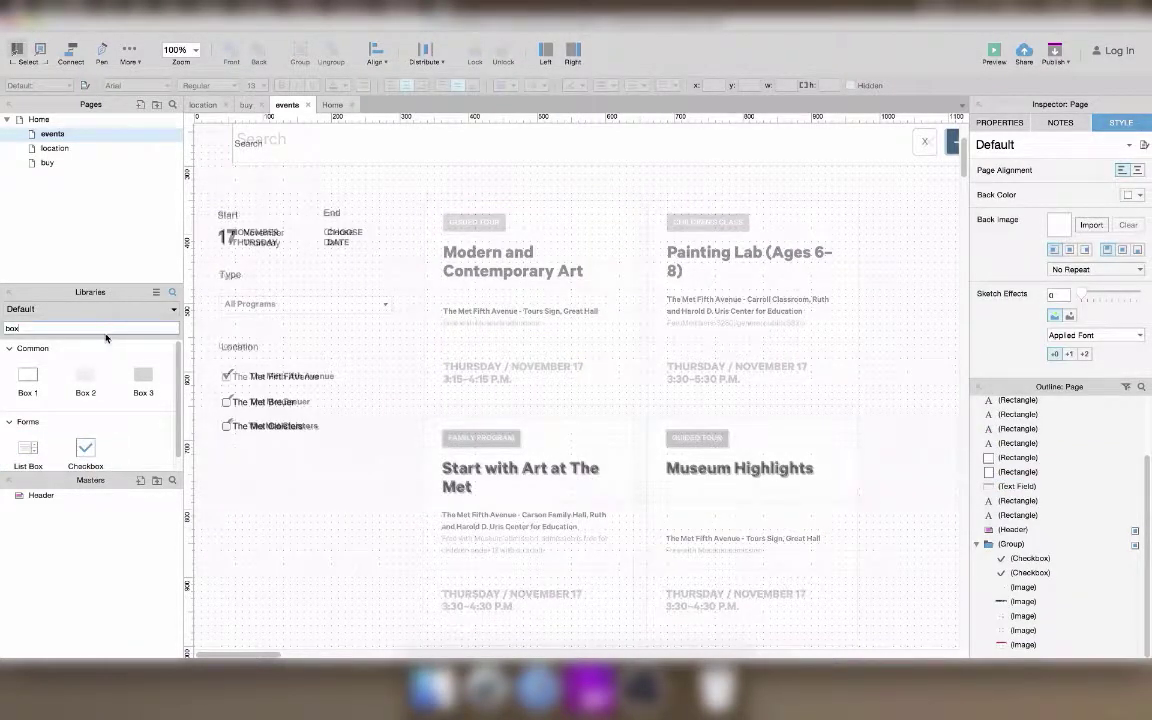
Step: Add a repeater at the first event card's position, about x 340, y 353, and open it for editing
key("BackSpace")
key("BackSpace")
type("rep")
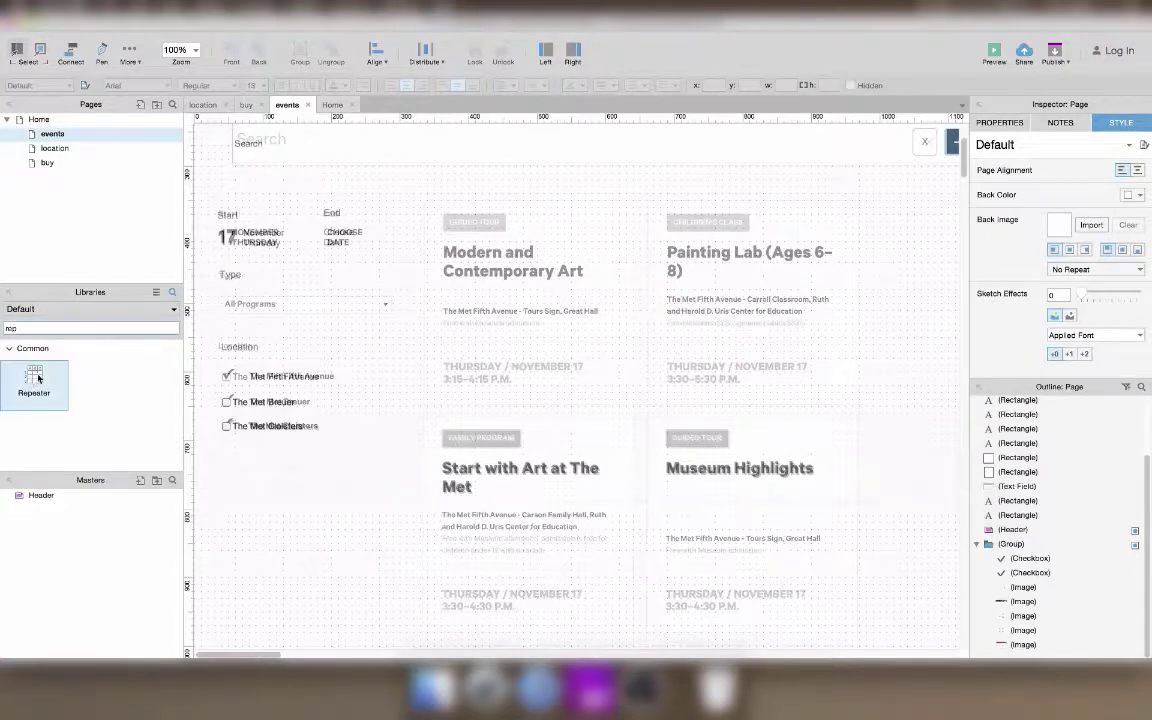
left_click_drag(38, 378, 425, 200)
double_click(448, 212)
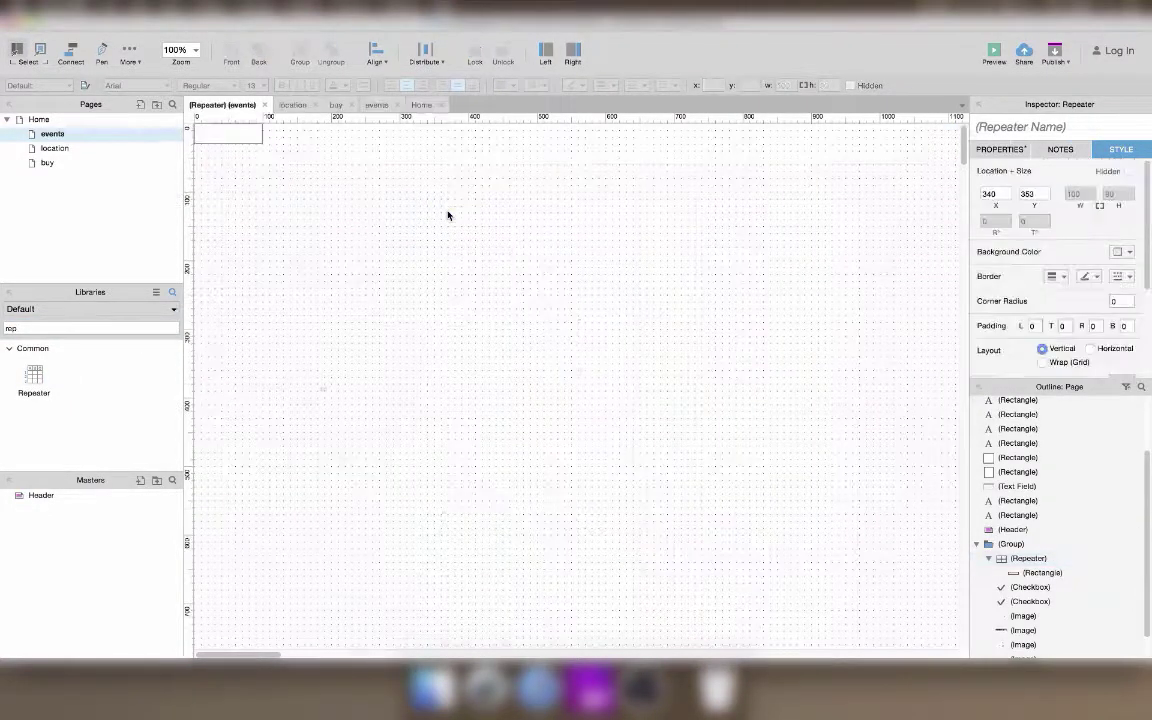
Step: Replace the repeater's default box with the cut card elements, move them to 0, 0 and return to the events page
left_click(234, 126)
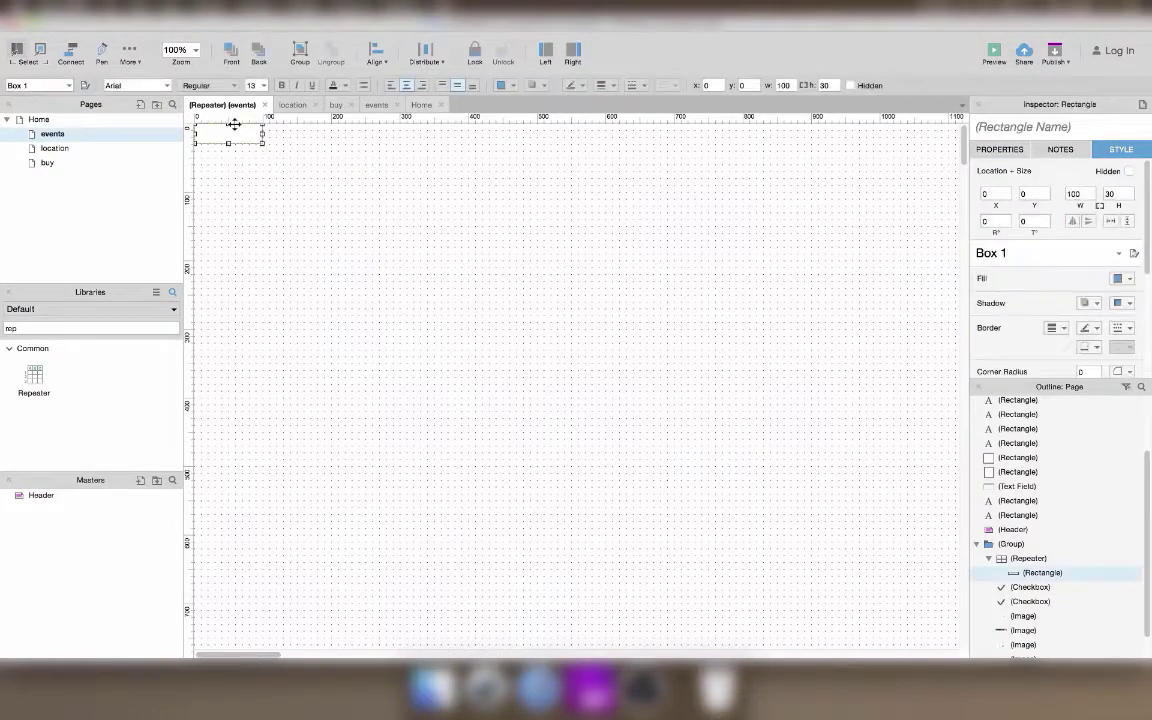
key("super+v")
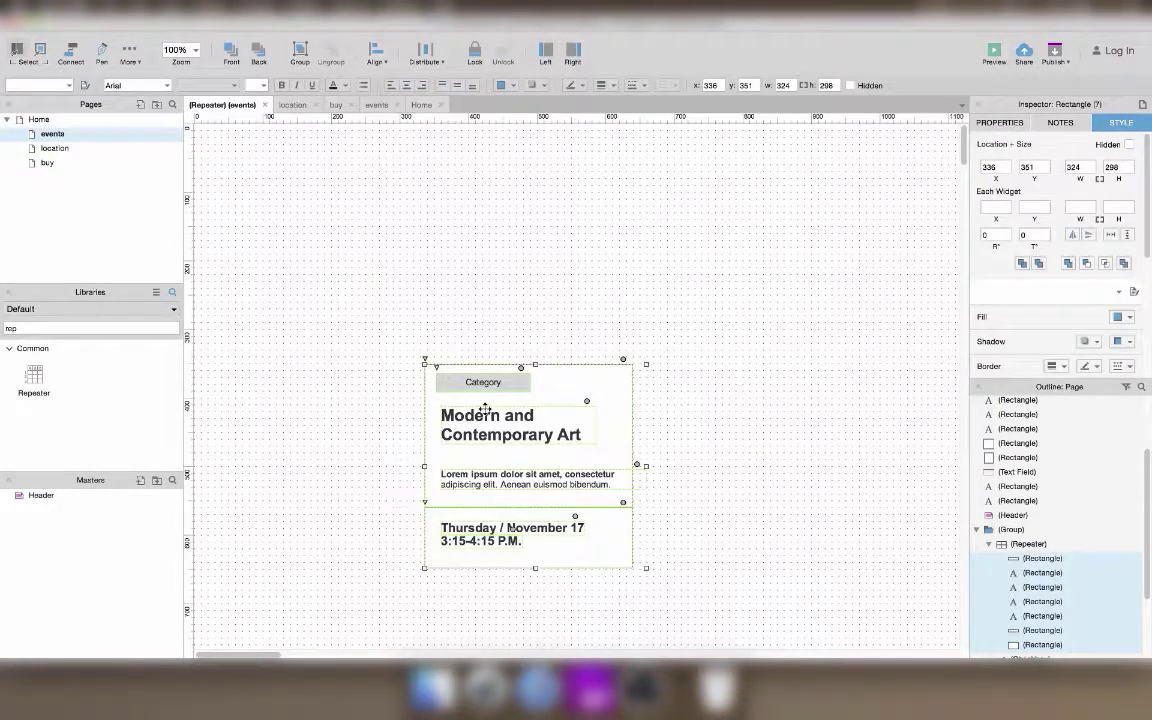
left_click_drag(485, 408, 254, 163)
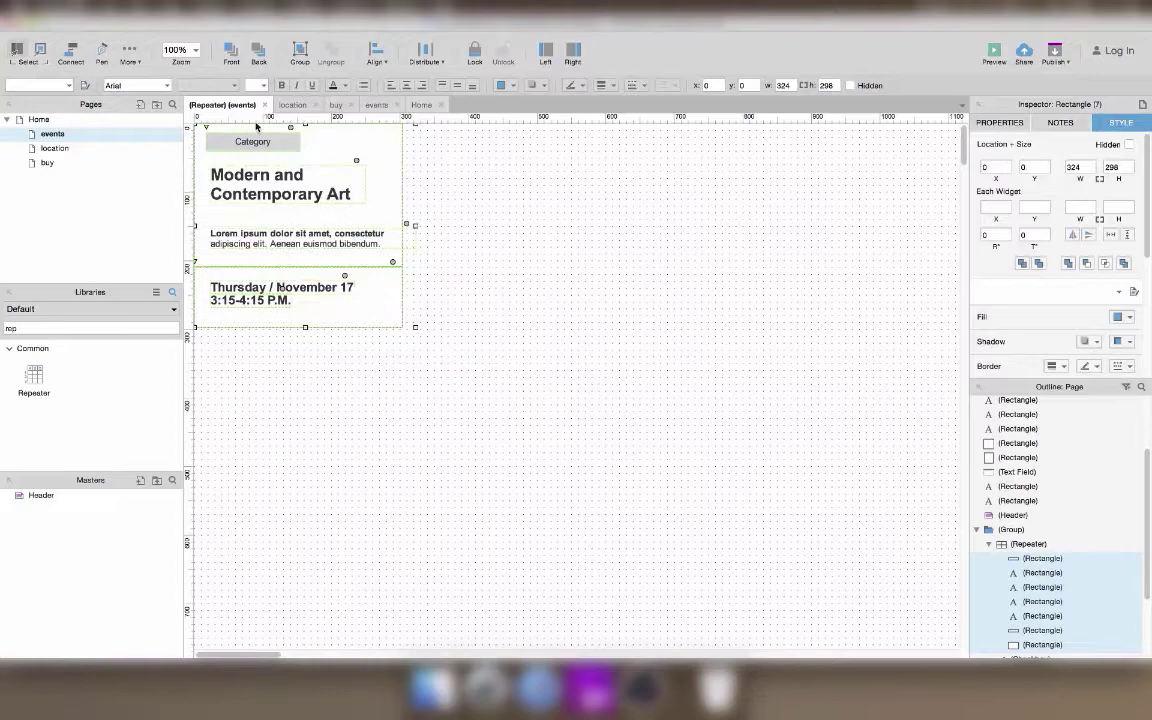
left_click(266, 106)
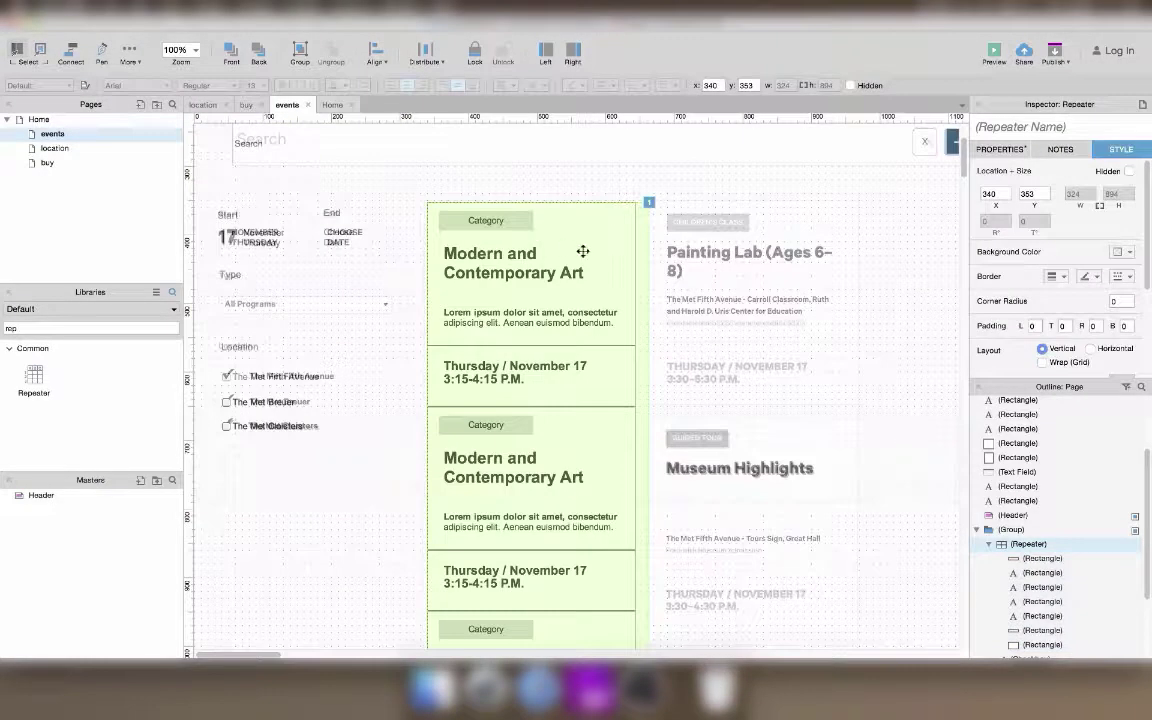
Step: Open the event-card repeater for editing and add more rows to its dataset to cover all the reference page's events
scroll(658, 388, "down", 10)
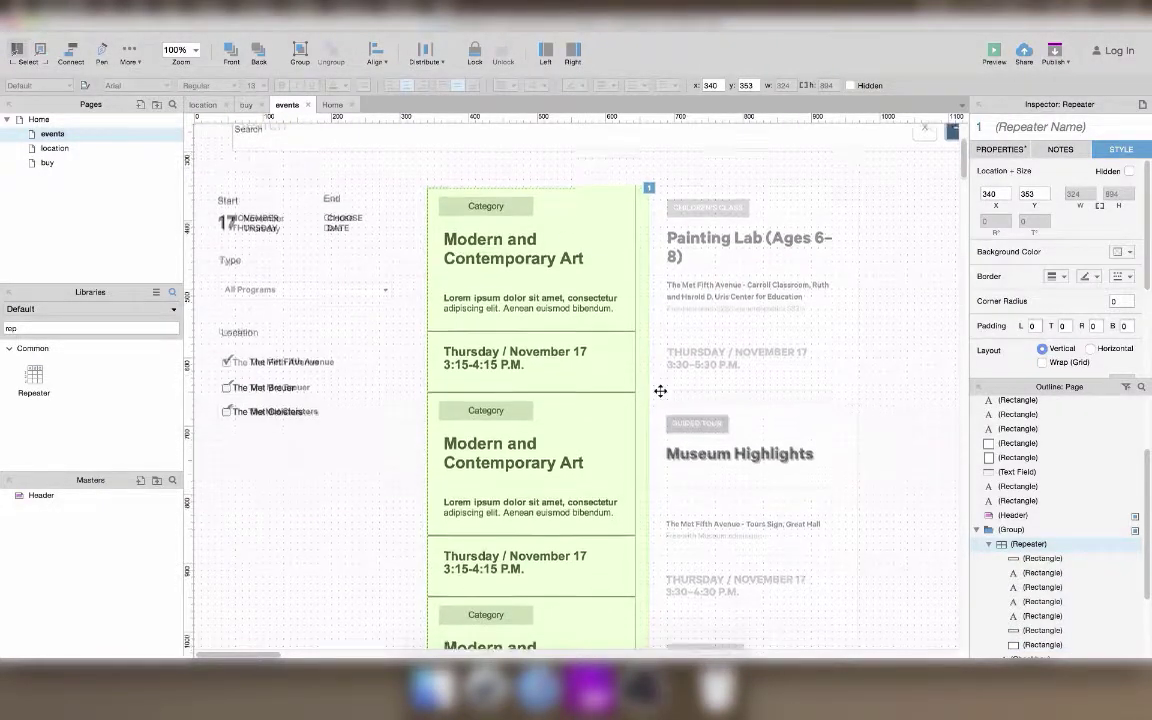
scroll(660, 391, "down", 15)
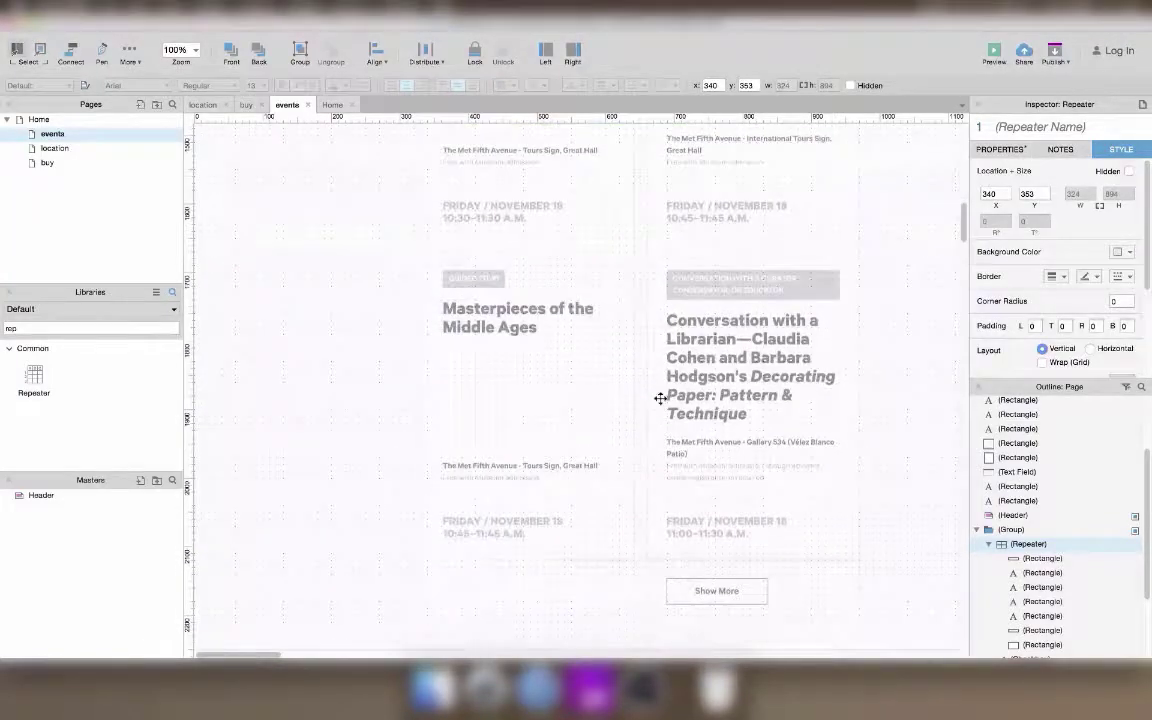
scroll(660, 398, "up", 20)
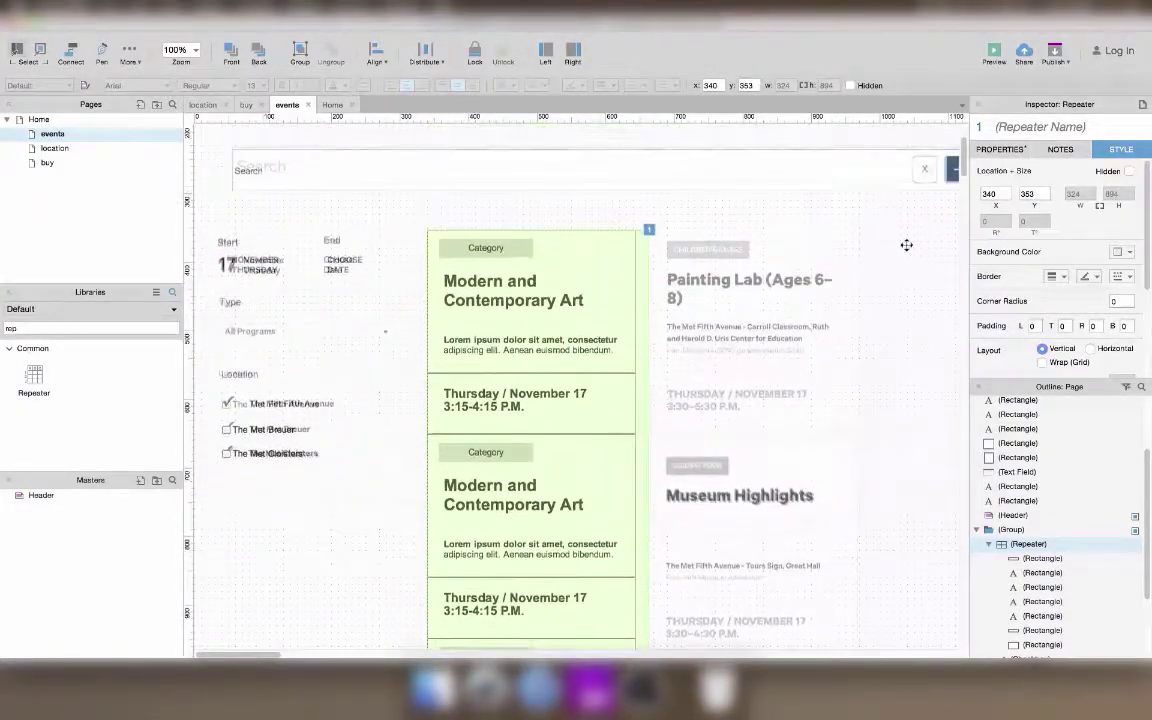
double_click(578, 271)
left_click(987, 152)
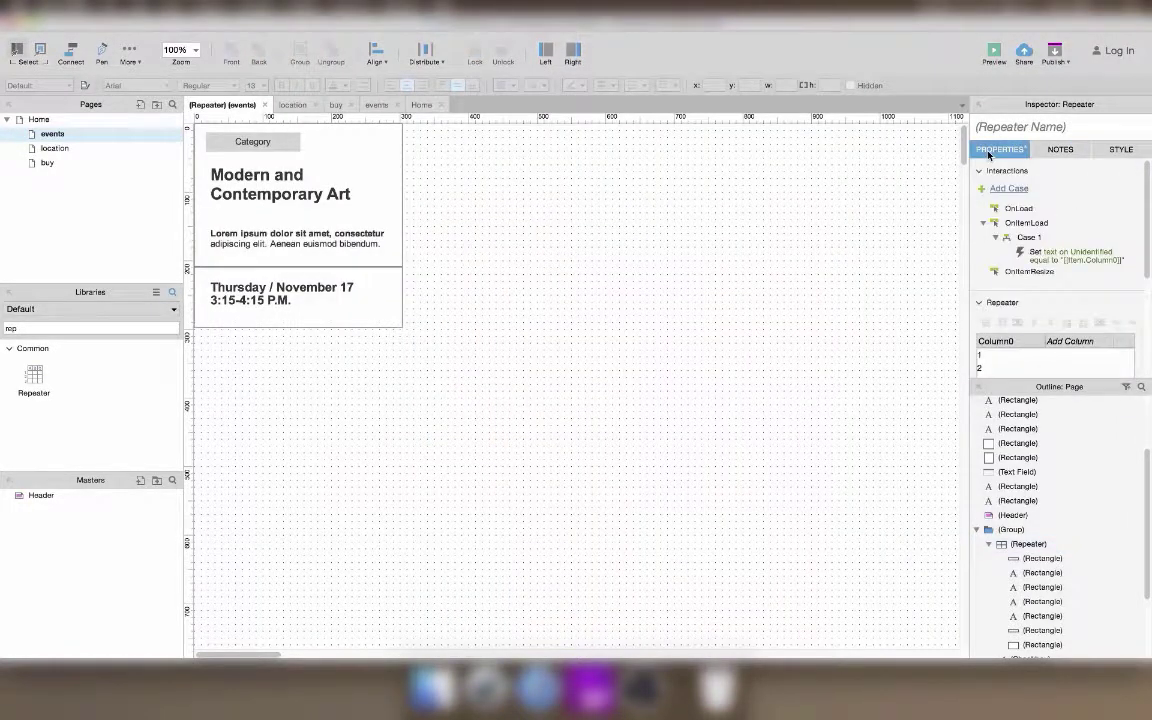
left_click(1018, 366)
scroll(1028, 287, "down", 3)
Step: Lay the repeater out horizontally as a wrapped grid with 2 items per row and a row spacing of 40
left_click(1123, 149)
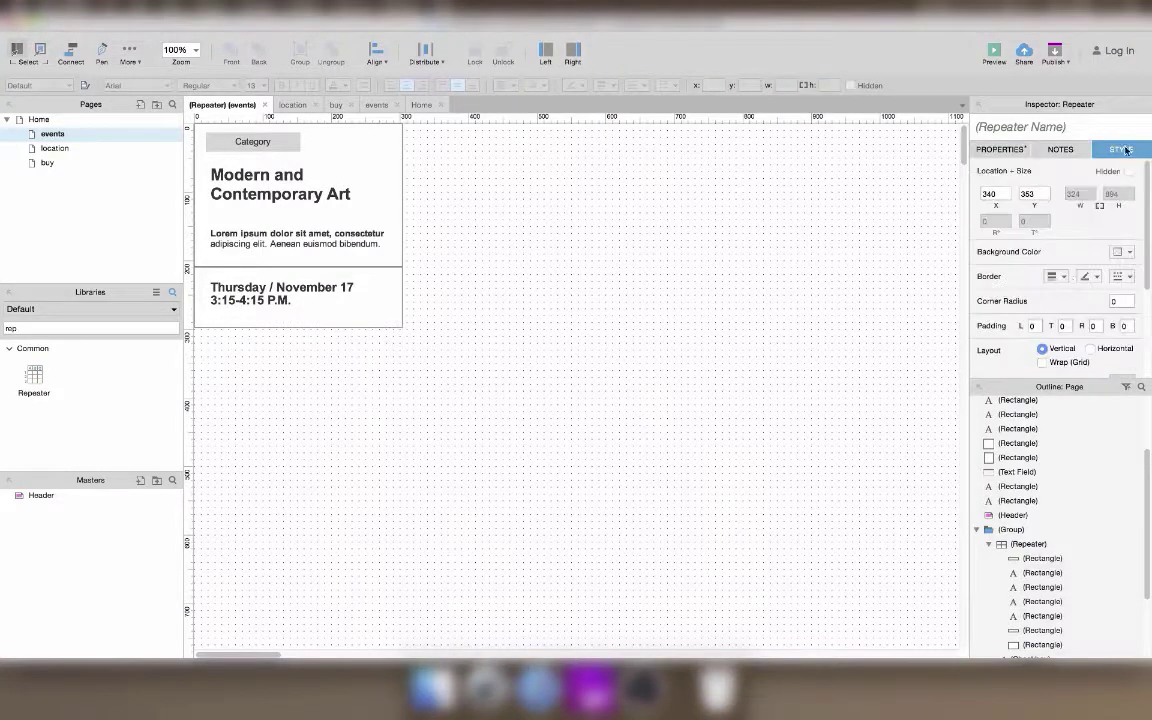
scroll(1073, 282, "down", 3)
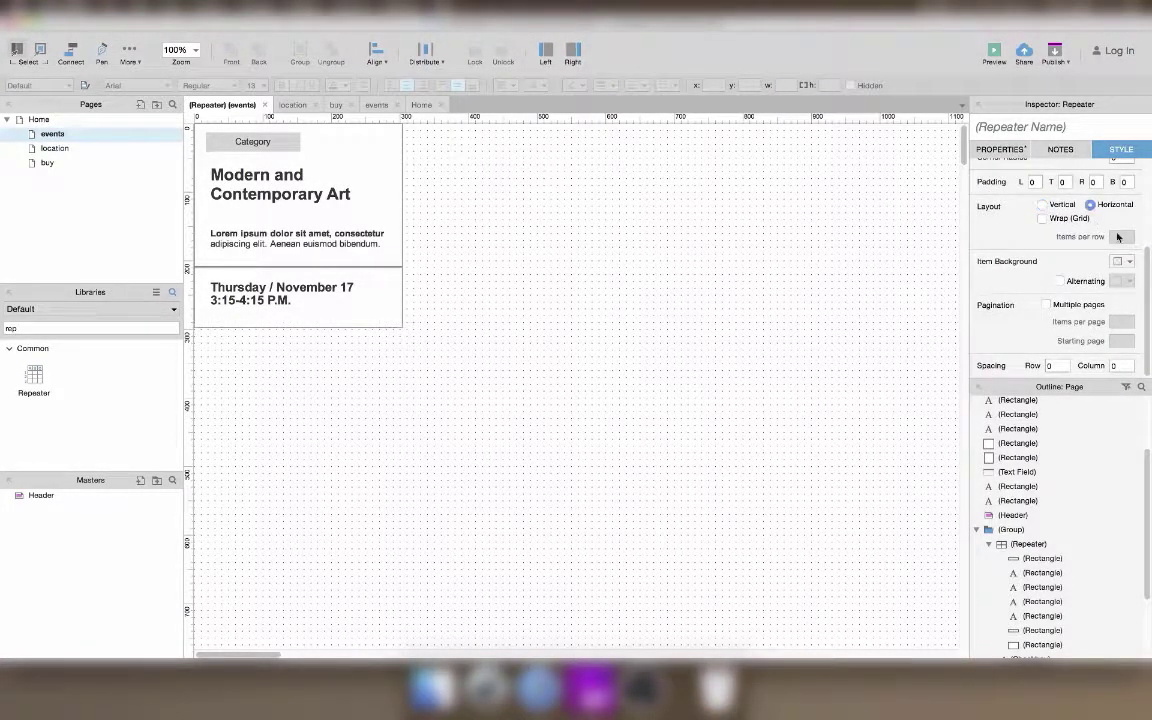
left_click(1065, 220)
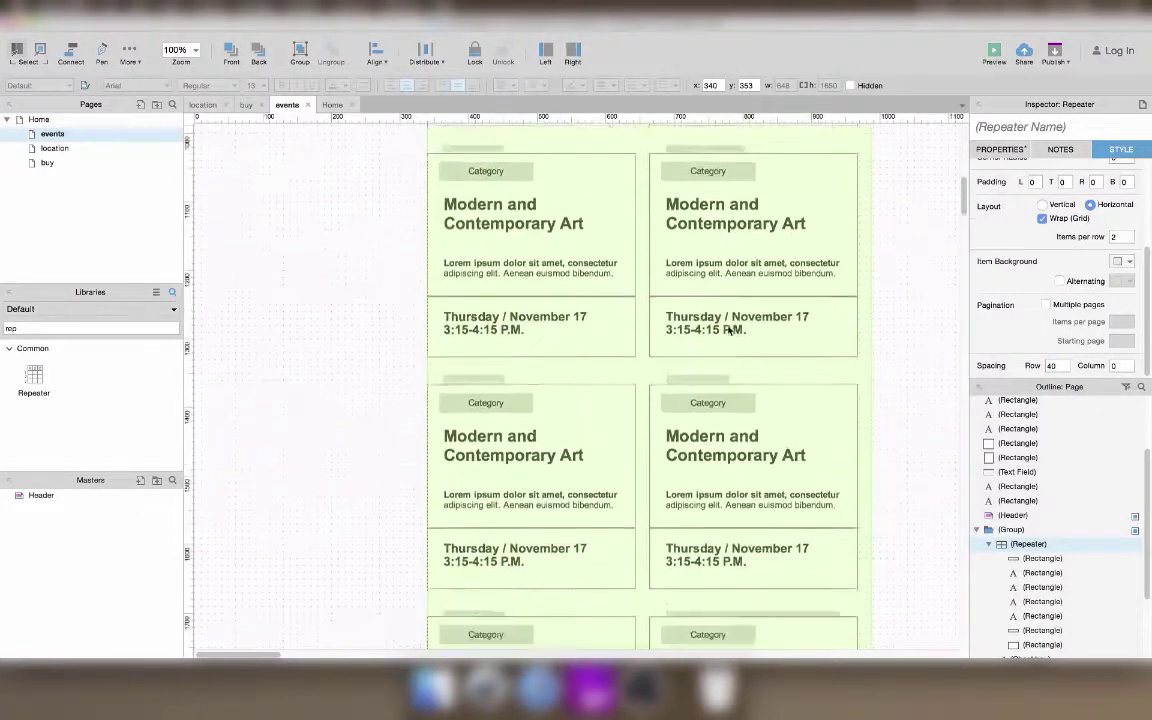
Step: Try column spacings of 40, 20, 10 and 5 for the repeater and set it back to 0
scroll(731, 331, "up", 10)
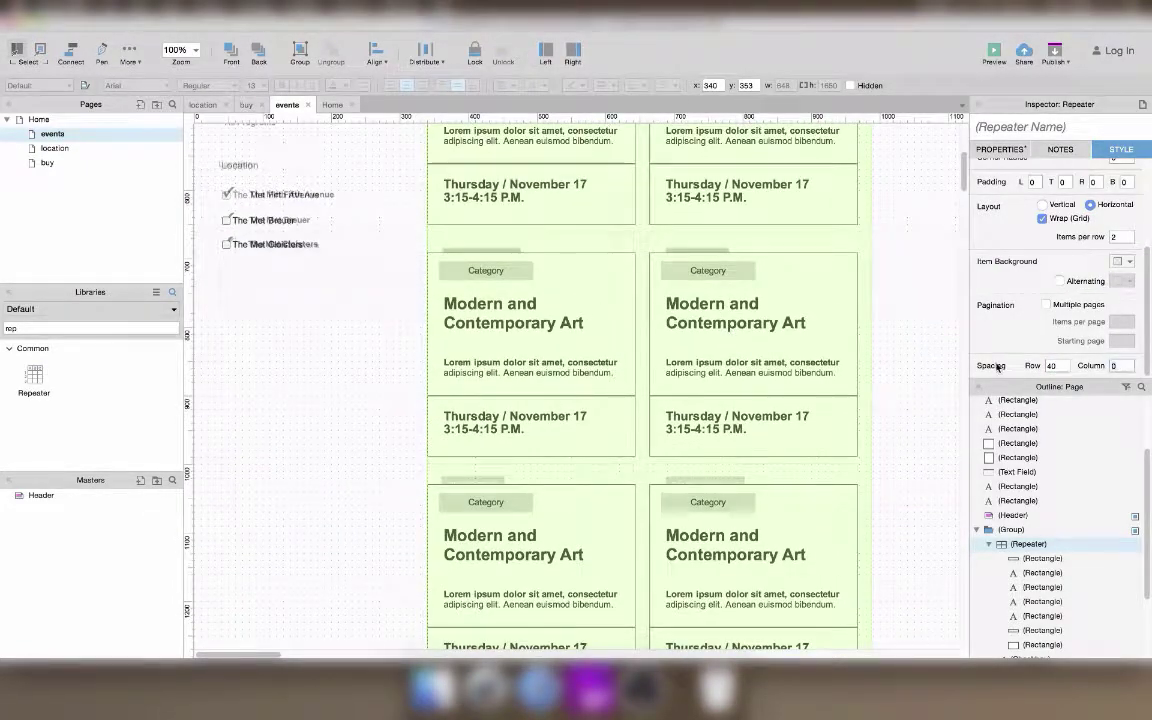
type("40")
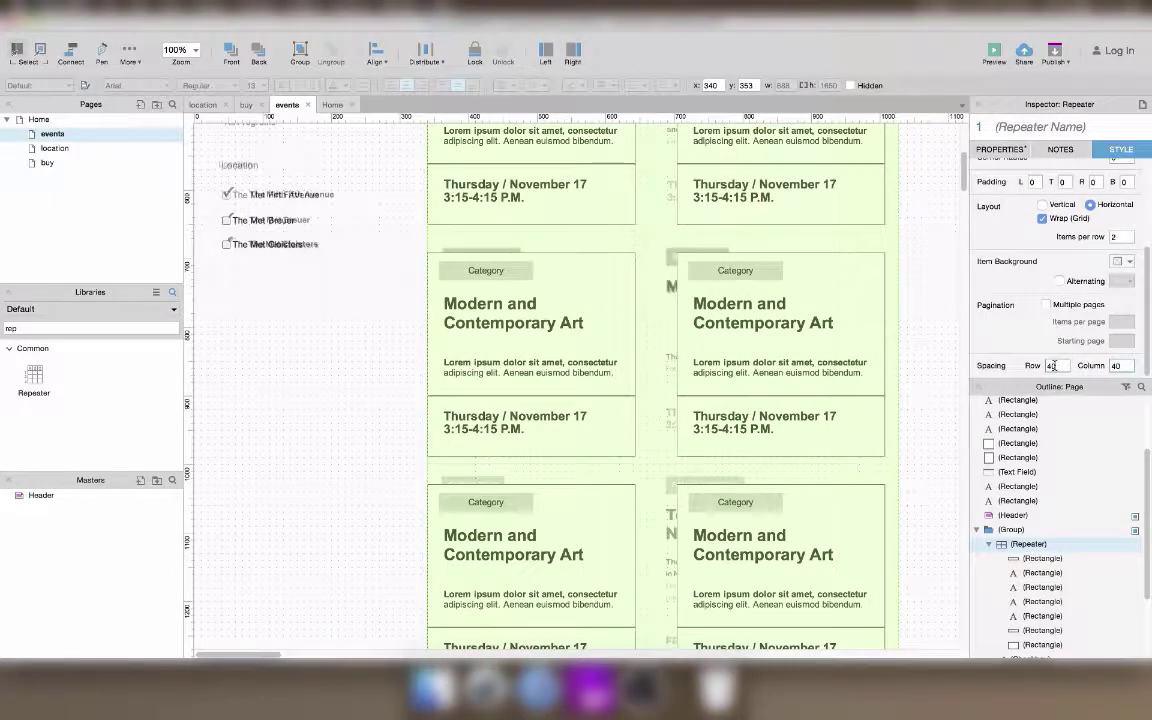
scroll(816, 361, "up", 3)
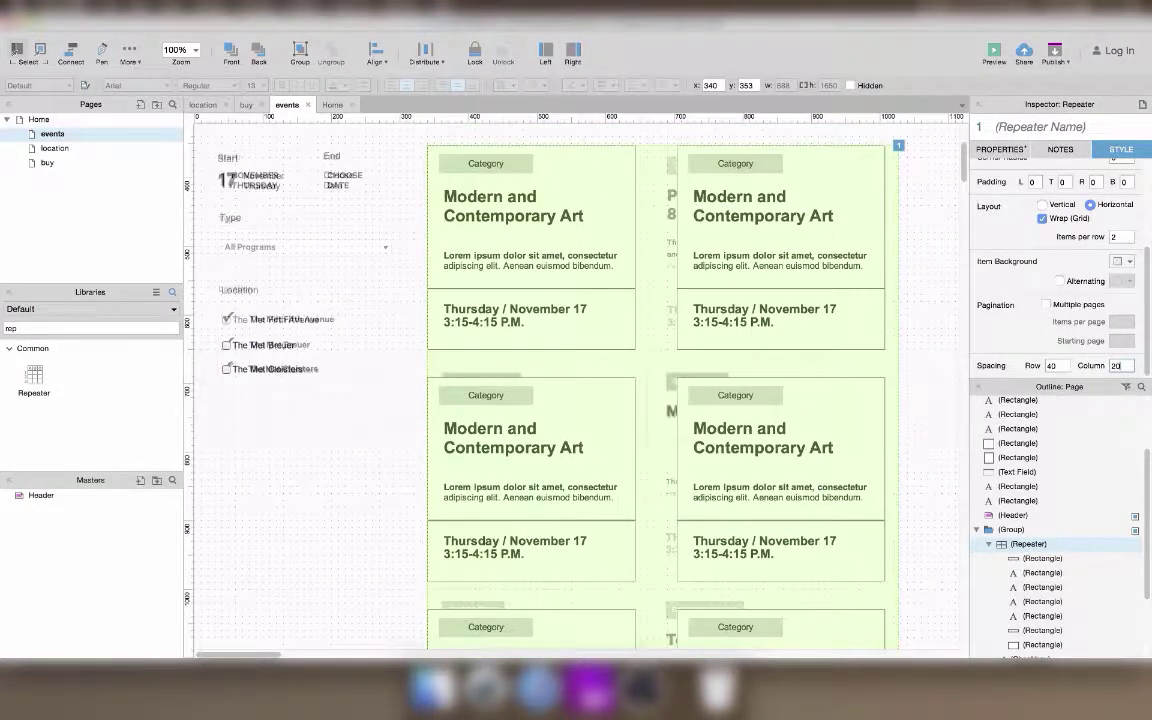
type("10")
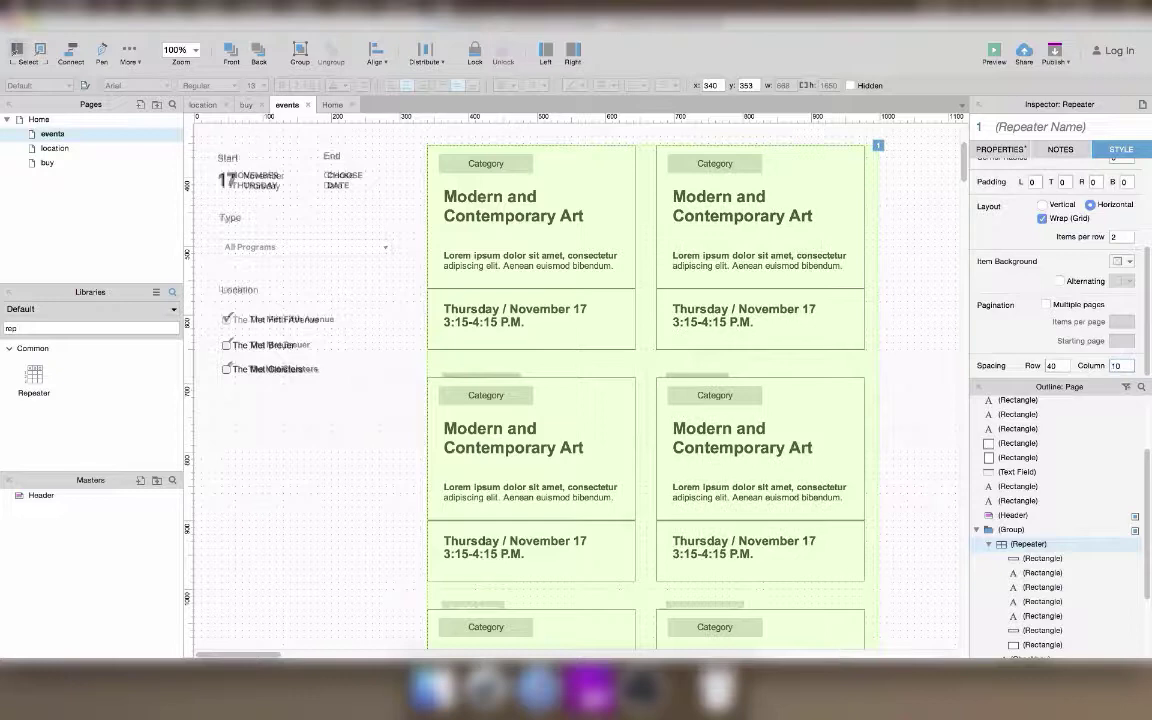
type("5")
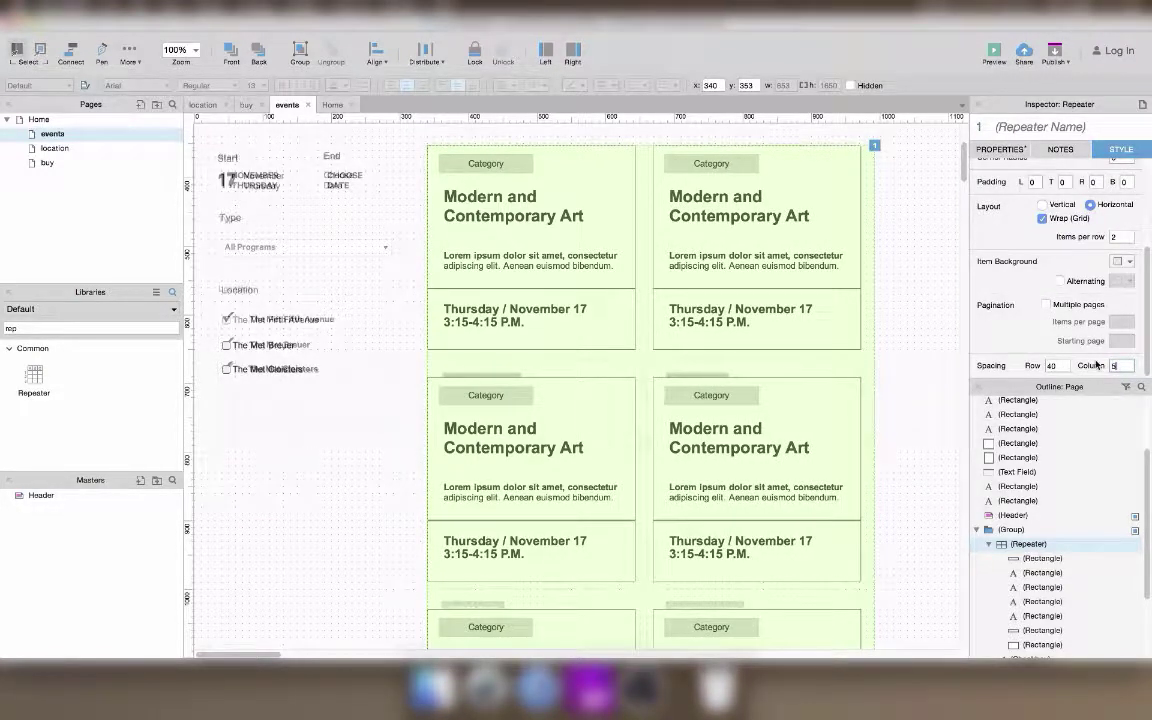
type("0")
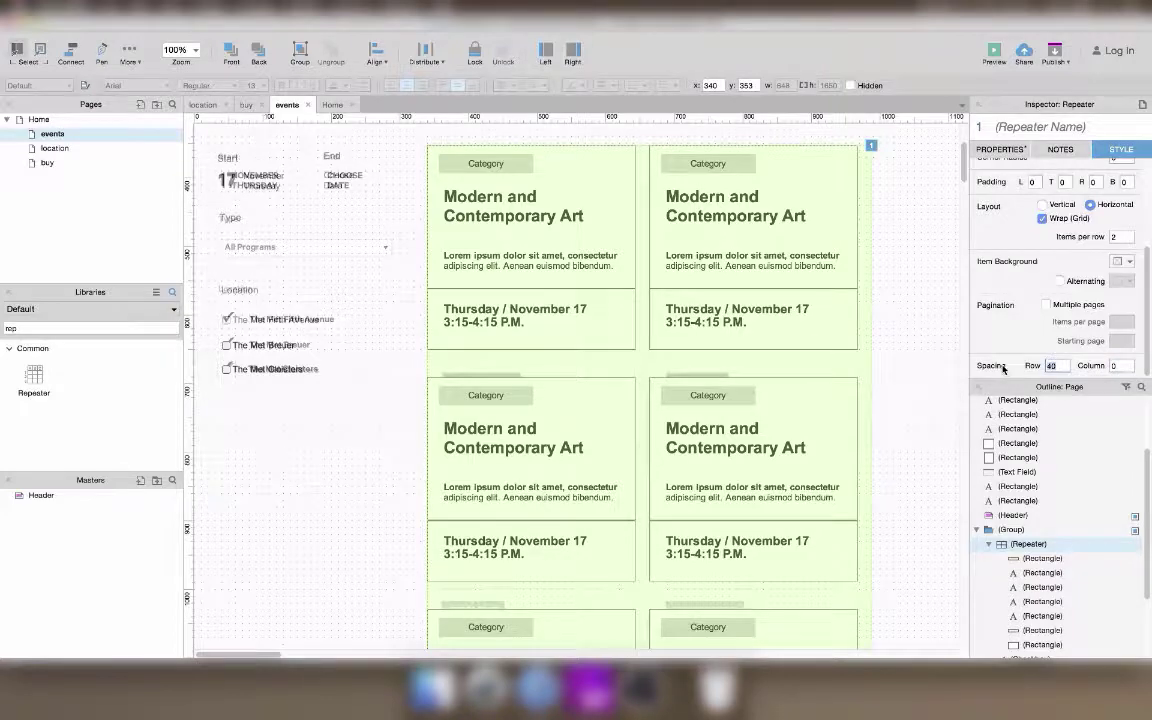
Step: Try row spacings of 0, 10 and 20 for the repeater and settle on 16
left_click(902, 305)
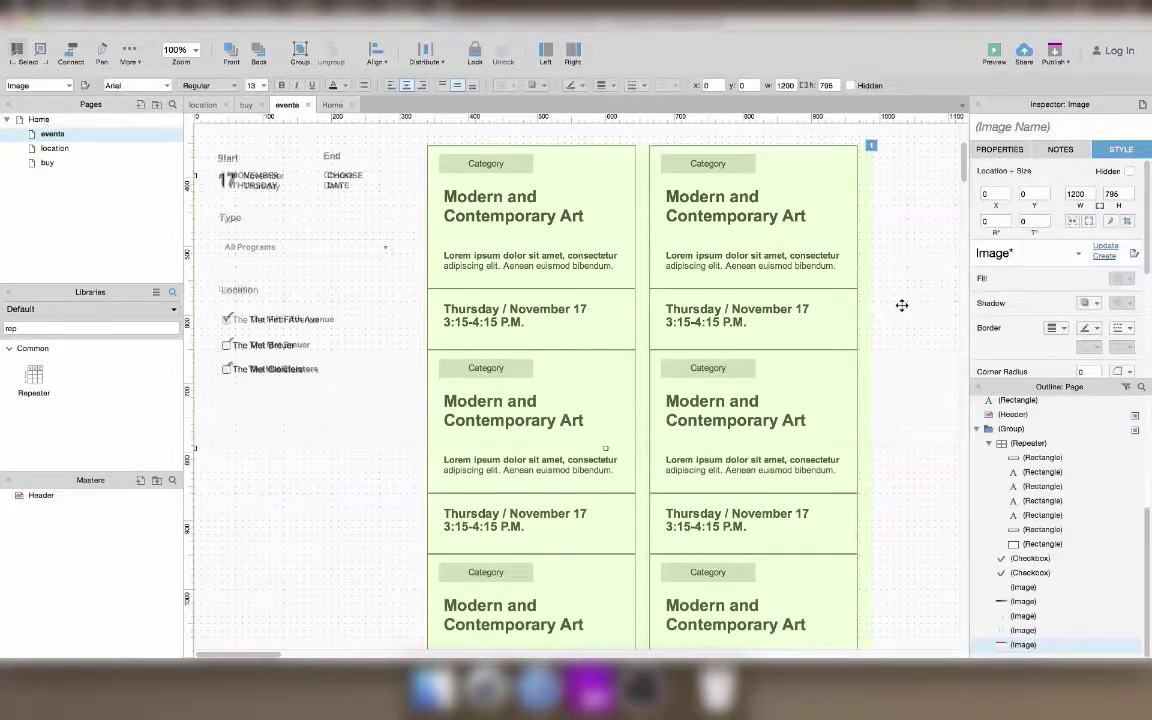
left_click(825, 324)
scroll(1076, 341, "down", 5)
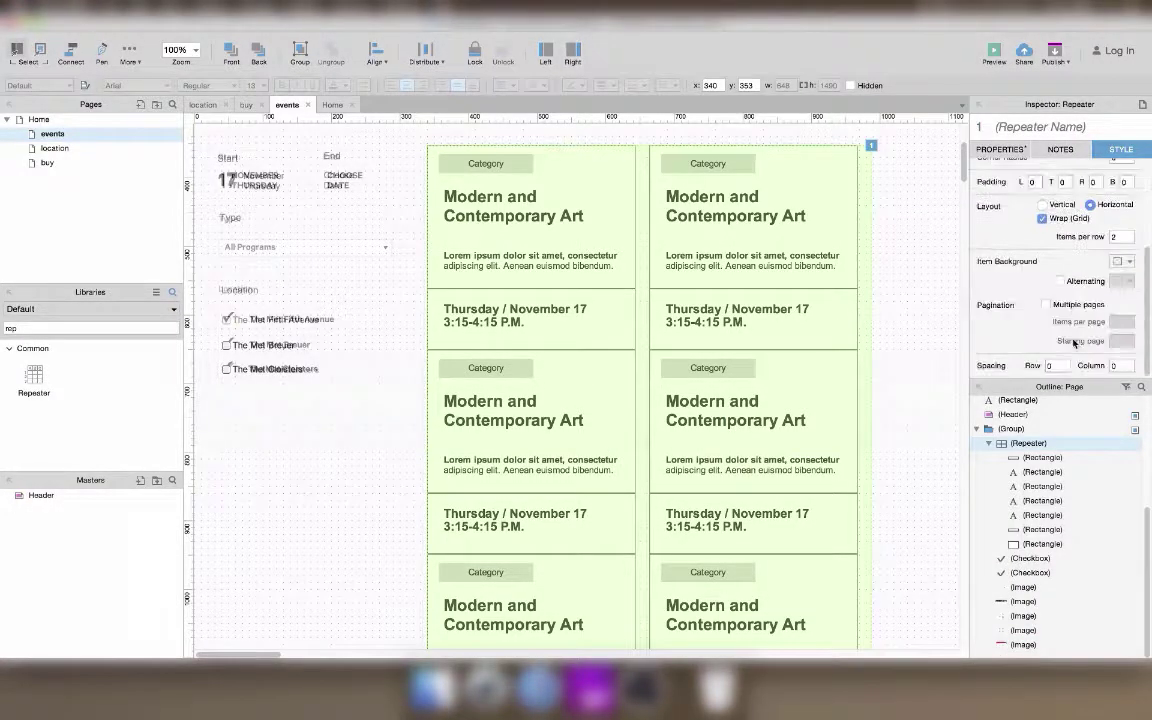
left_click_drag(1057, 366, 918, 367)
type("10")
key("Return")
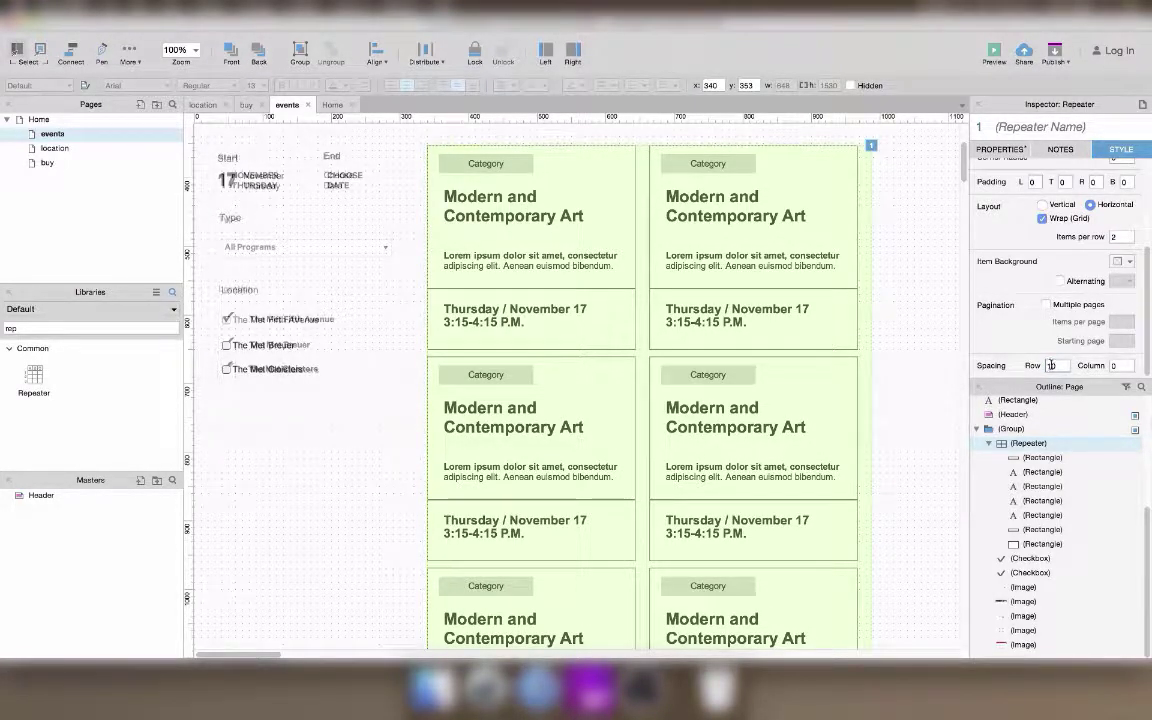
key("Return")
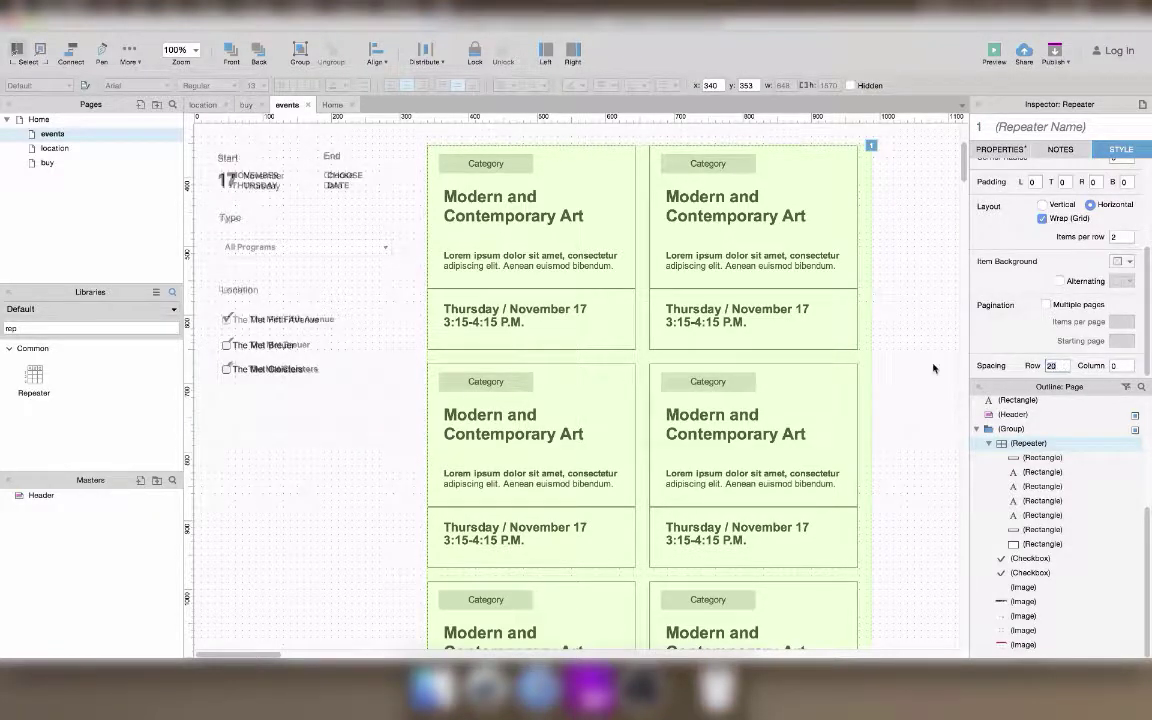
type("15")
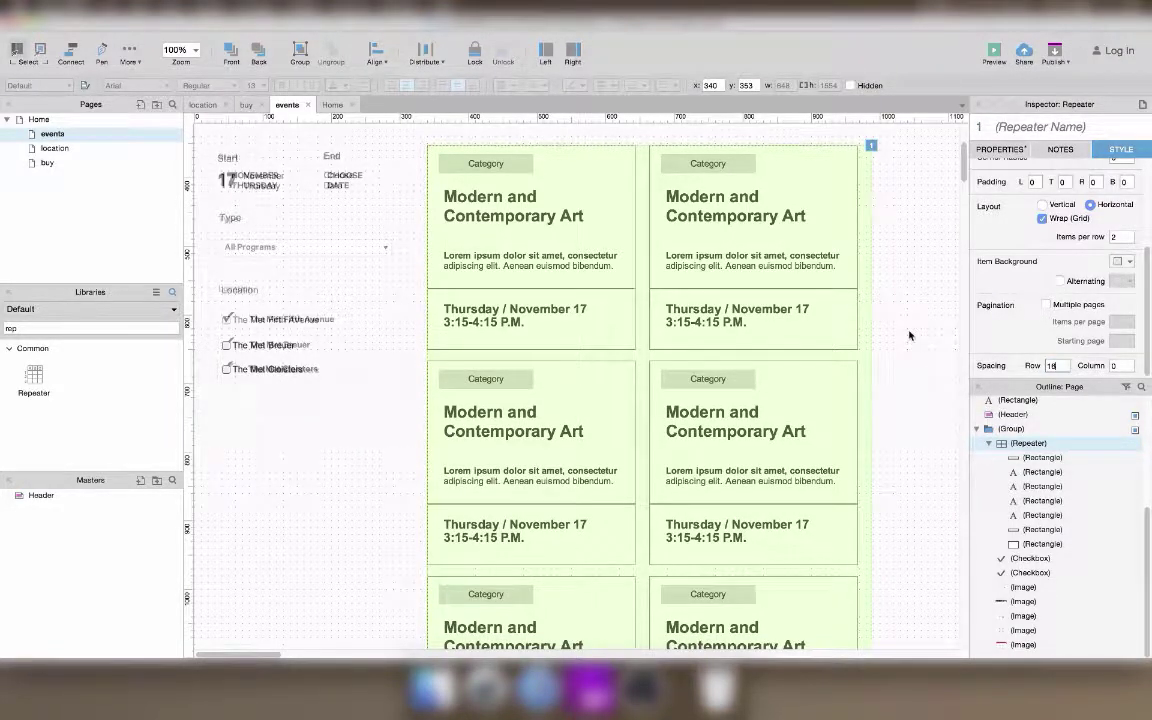
left_click(910, 336)
Step: Inside the repeater, narrow the card's Lorem ipsum text box to fit within the card, and return to the events page
left_click(554, 270)
double_click(554, 270)
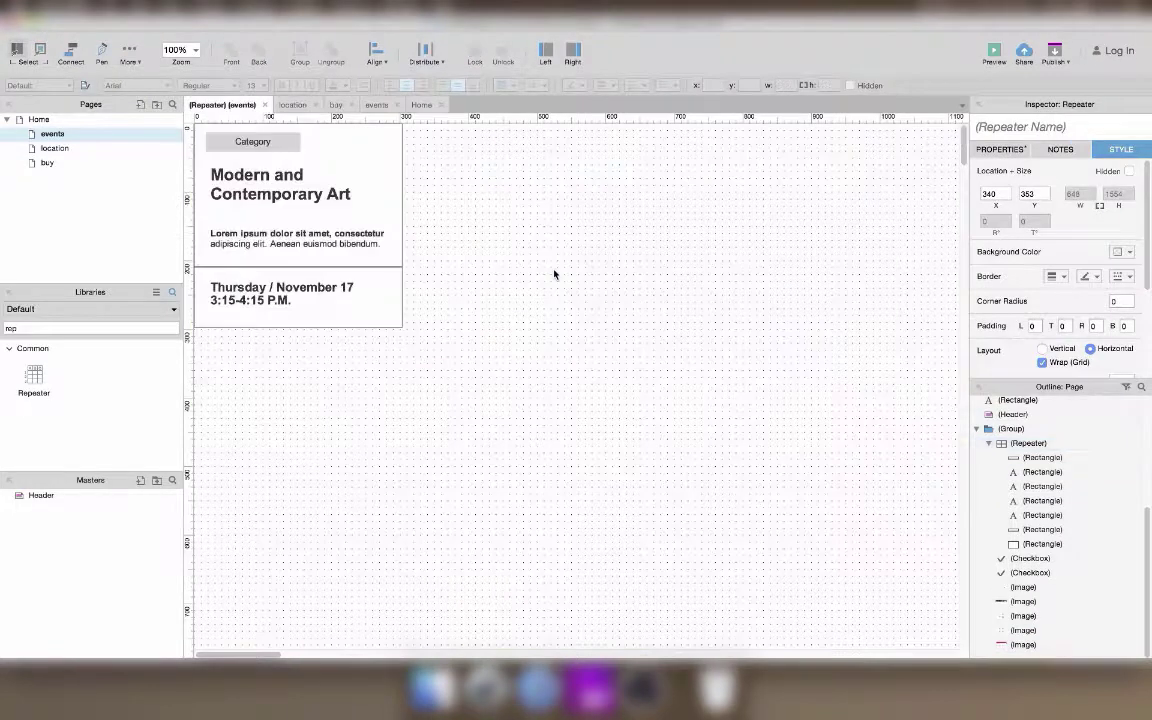
left_click_drag(482, 378, 410, 126)
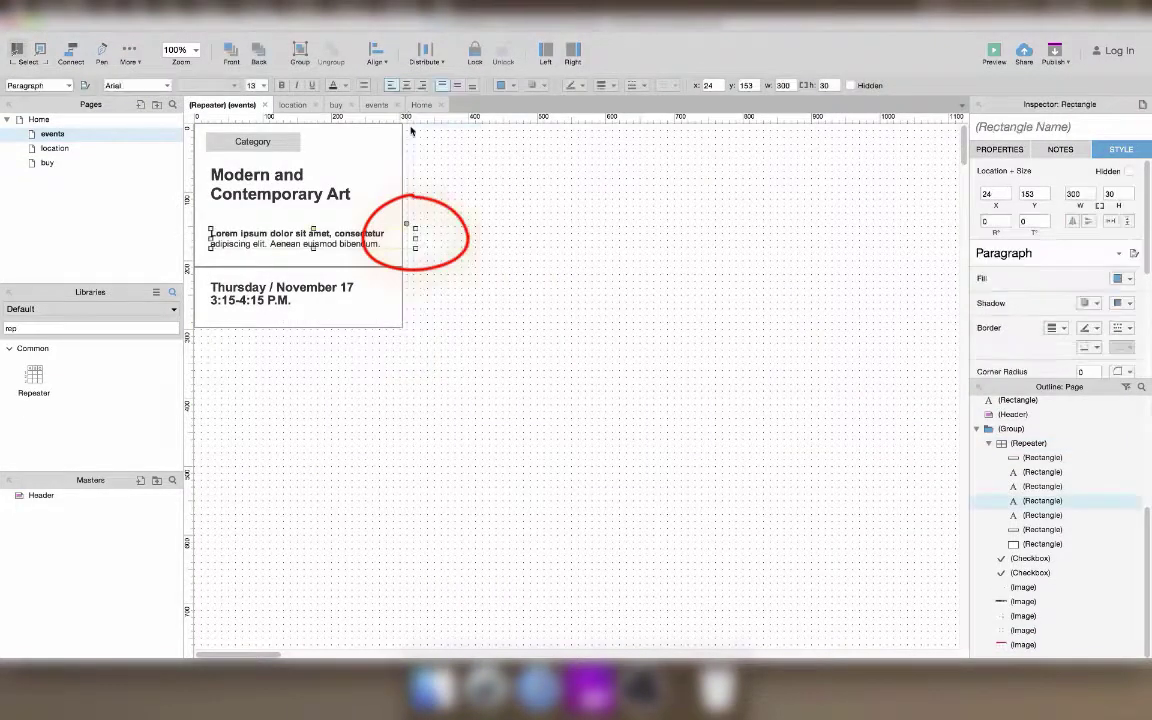
left_click_drag(415, 243, 399, 241)
left_click(474, 225)
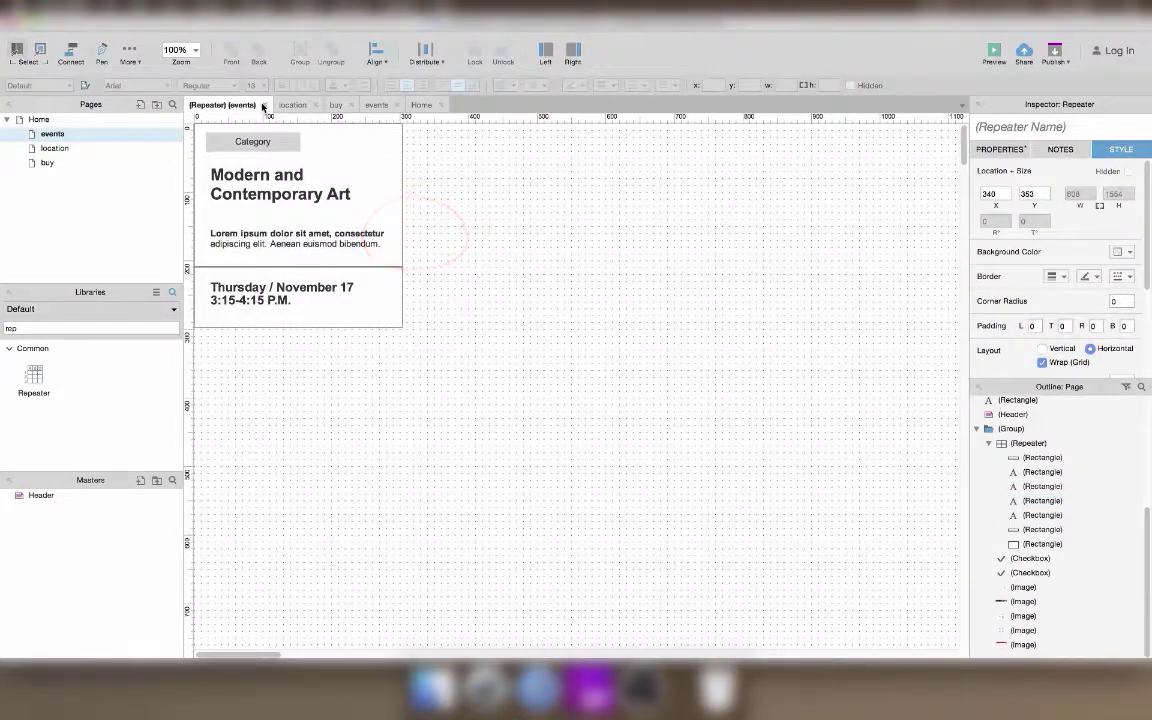
key("super+w")
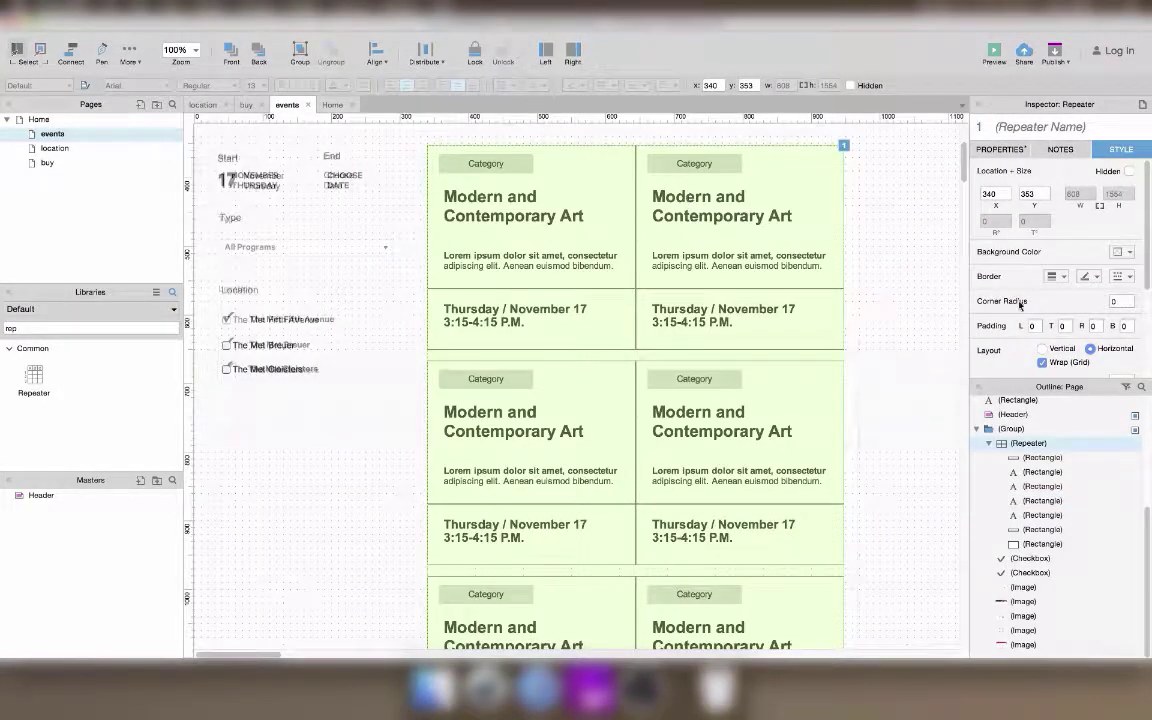
Step: Set the repeater's column spacing to 16
scroll(1100, 350, "down", 3)
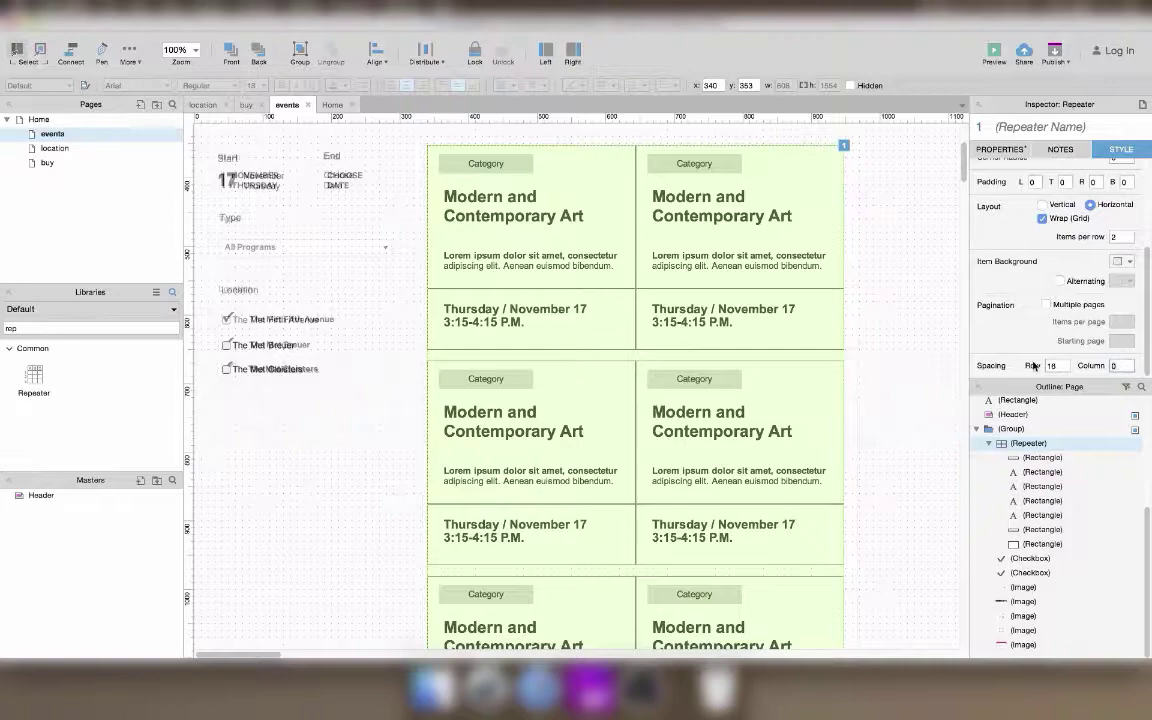
key("Return")
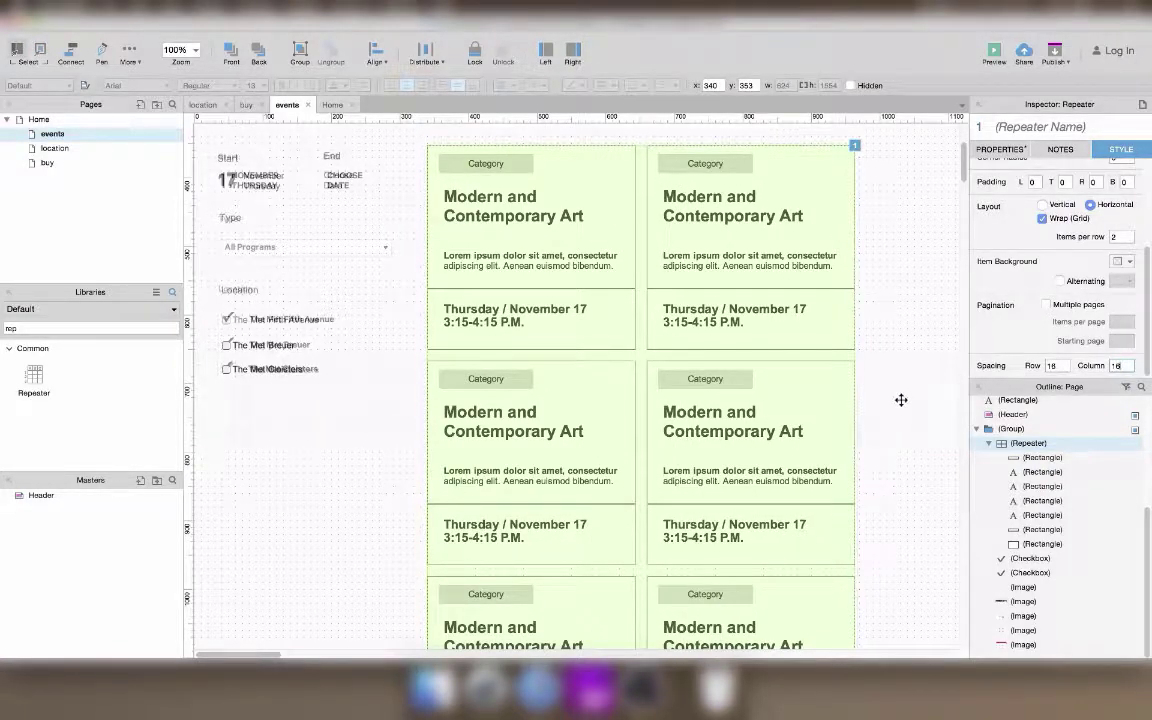
left_click(885, 419)
scroll(886, 419, "down", 3)
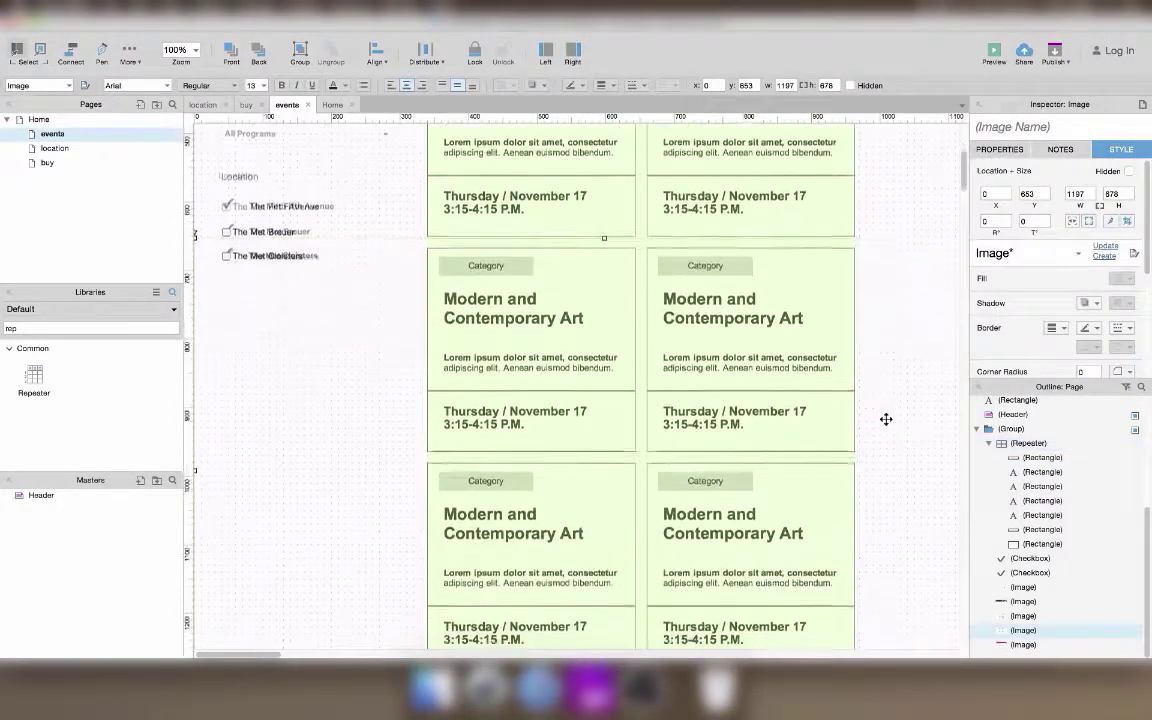
Step: Add a droplist over the reference's All Programs field at 40, 490, and size it to 249 by 22
scroll(886, 419, "up", 4)
left_click_drag(46, 326, 5, 310)
type("dropl")
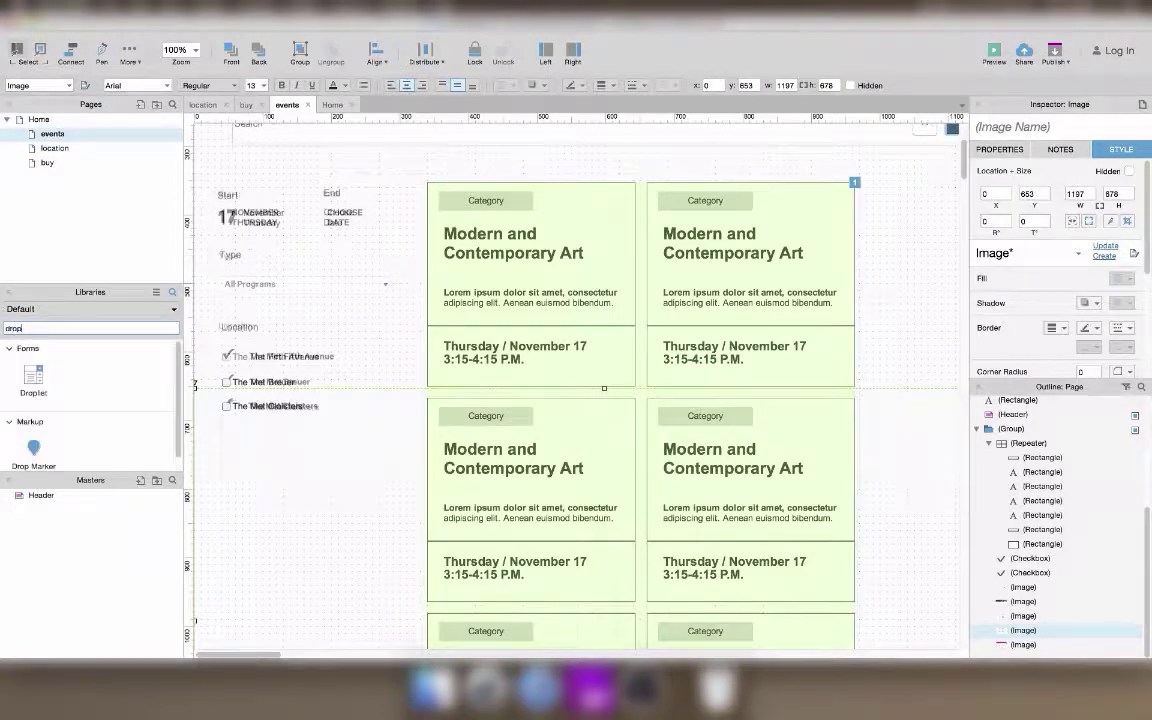
left_click_drag(33, 378, 325, 284)
left_click_drag(429, 284, 391, 286)
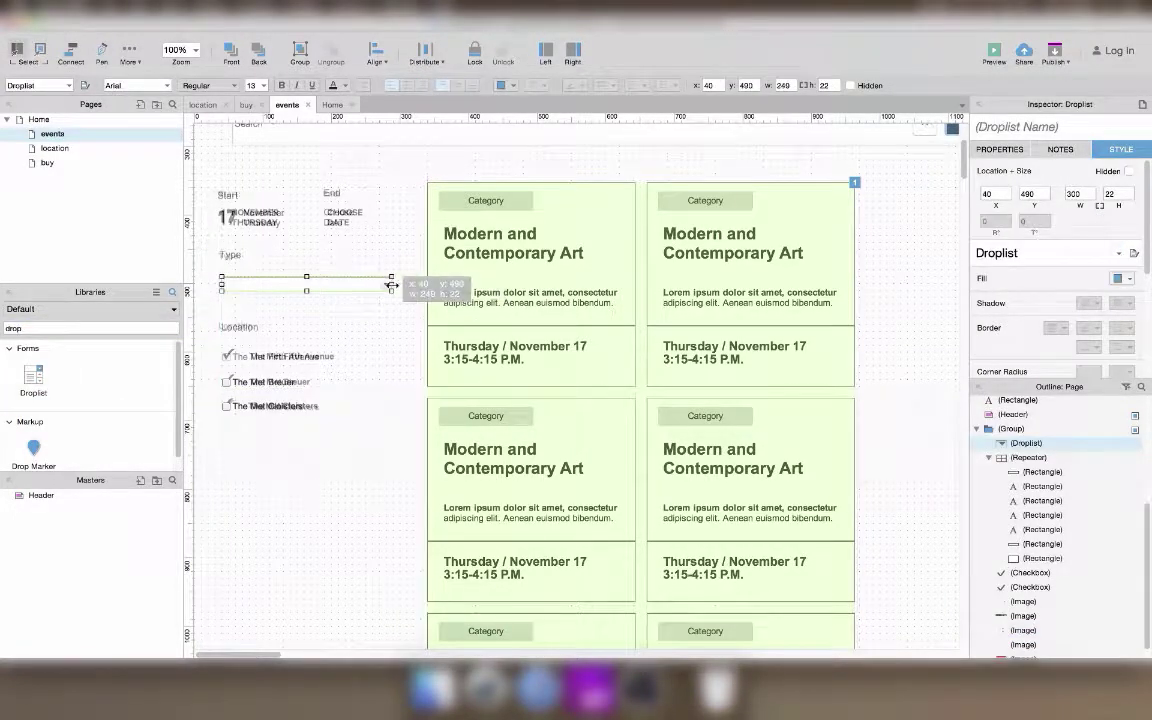
Step: Add the option "All programms" to the Type droplist
double_click(351, 287)
left_click(488, 271)
type("All program")
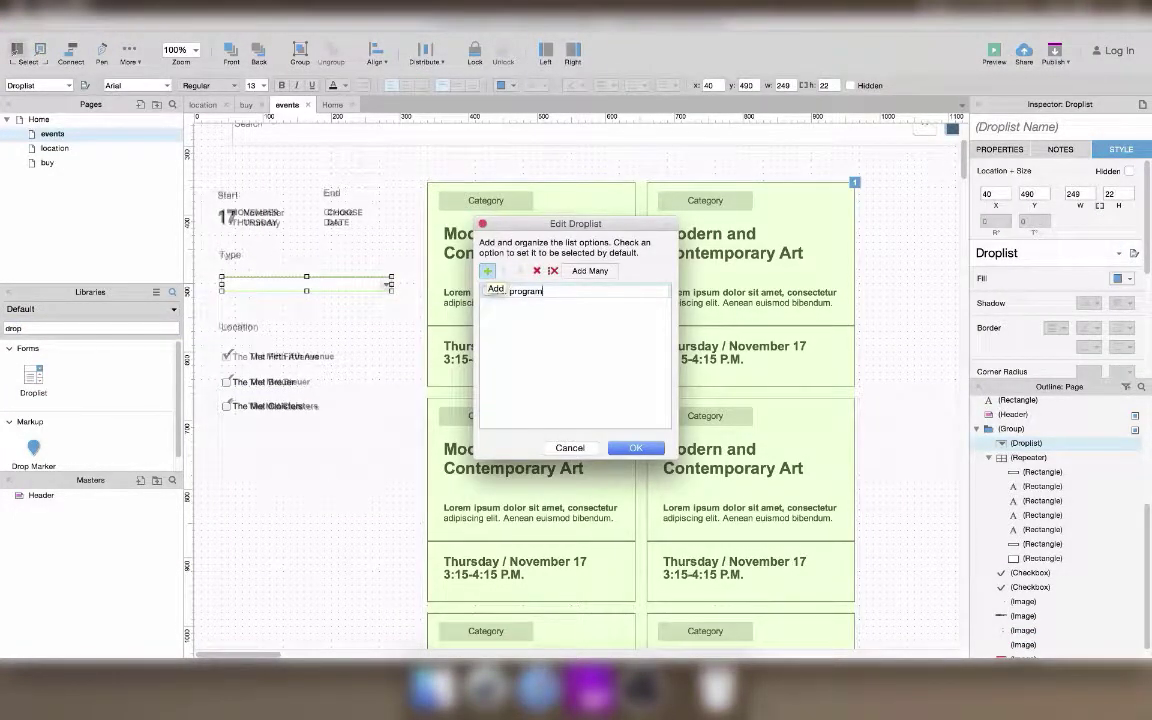
type("s")
left_click(640, 448)
Step: Add the List icon from the Icons library over the reference's list-view symbol at about 1110, 174, sized about 26 by 23
scroll(545, 416, "up", 4)
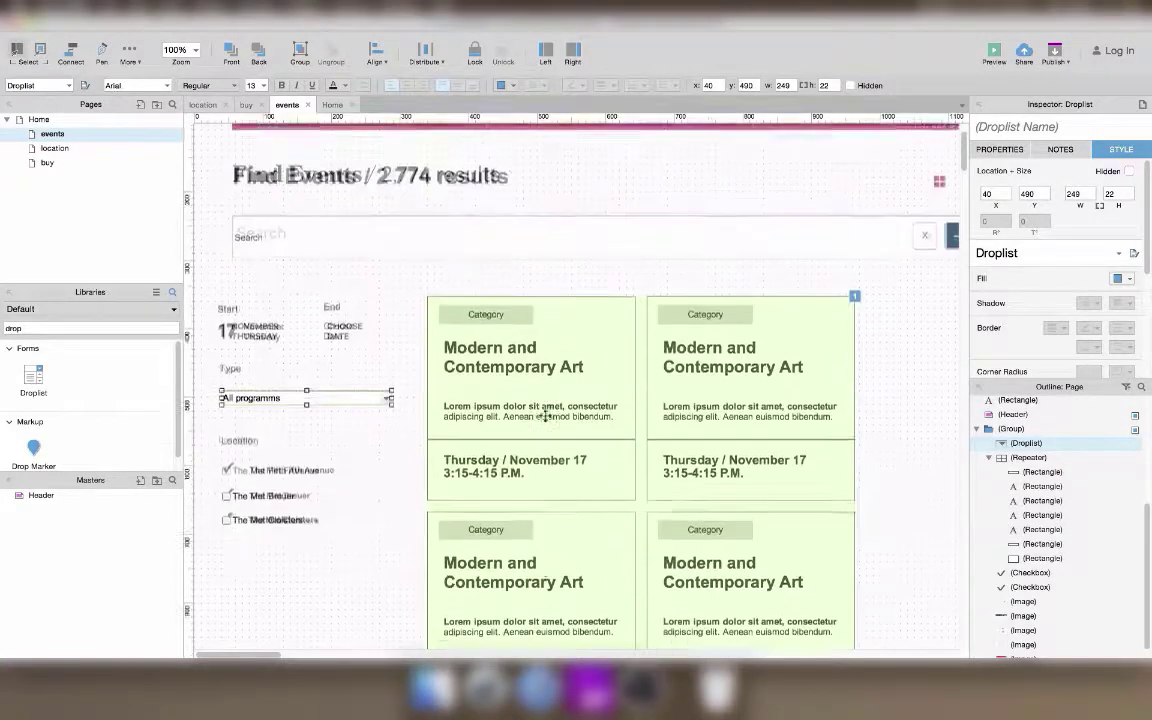
scroll(545, 416, "right", 5)
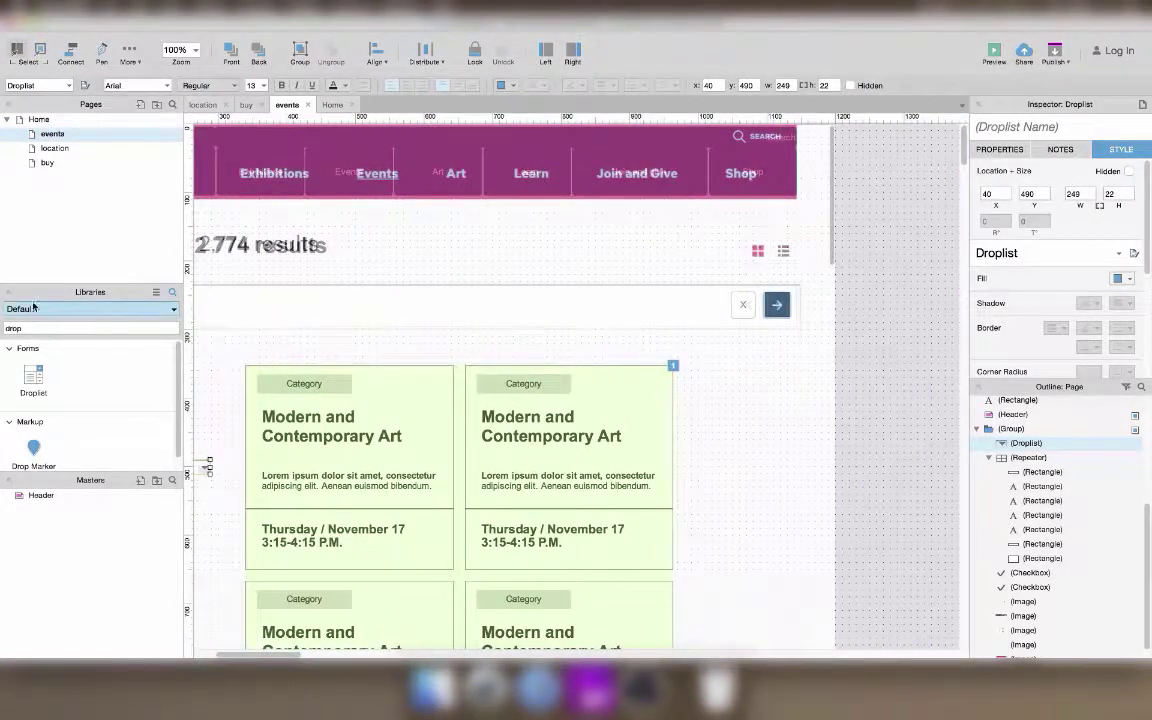
left_click(60, 309)
left_click(58, 361)
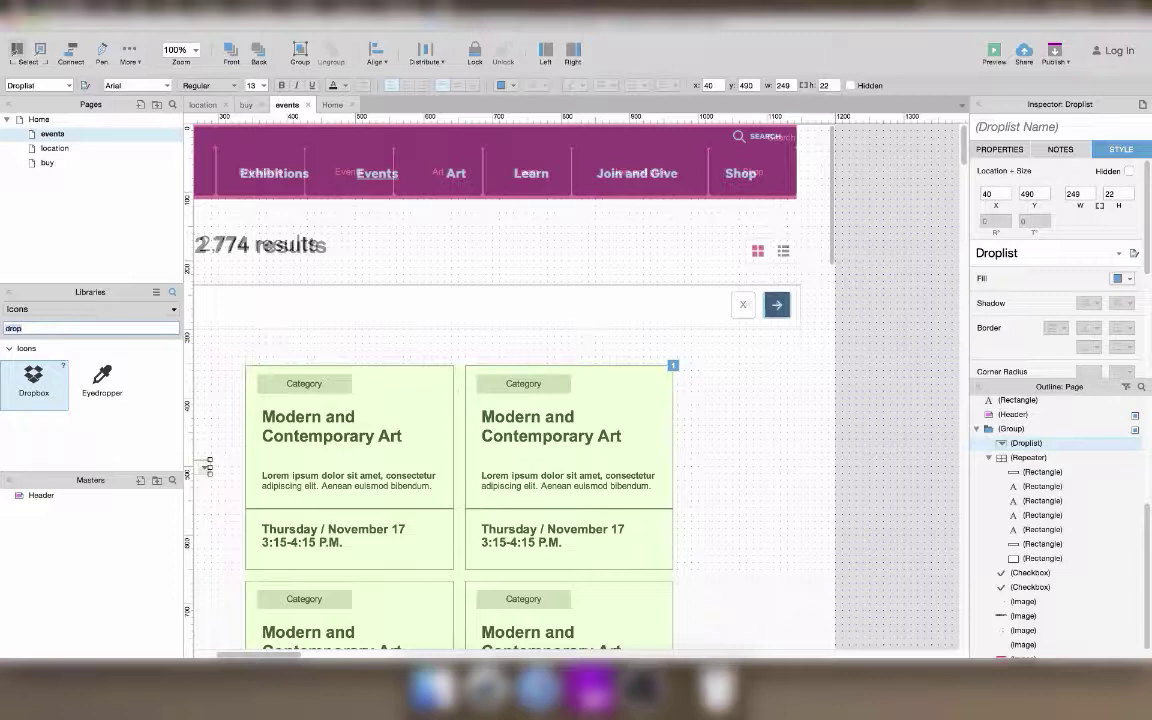
type("l")
scroll(85, 400, "down", 10)
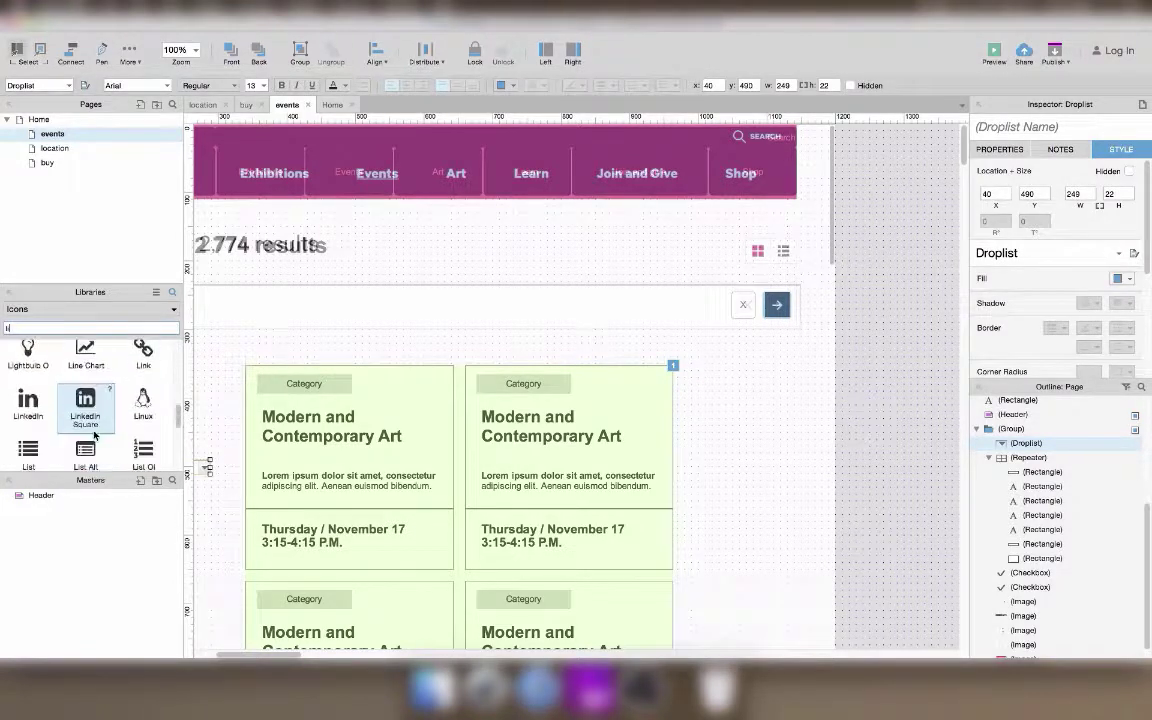
scroll(95, 435, "down", 3)
left_click_drag(28, 400, 791, 259)
Step: Add the Th List and Th Large icons from the Icons library beside the results heading
scroll(90, 390, "down", 8)
left_click_drag(40, 328, 3, 328)
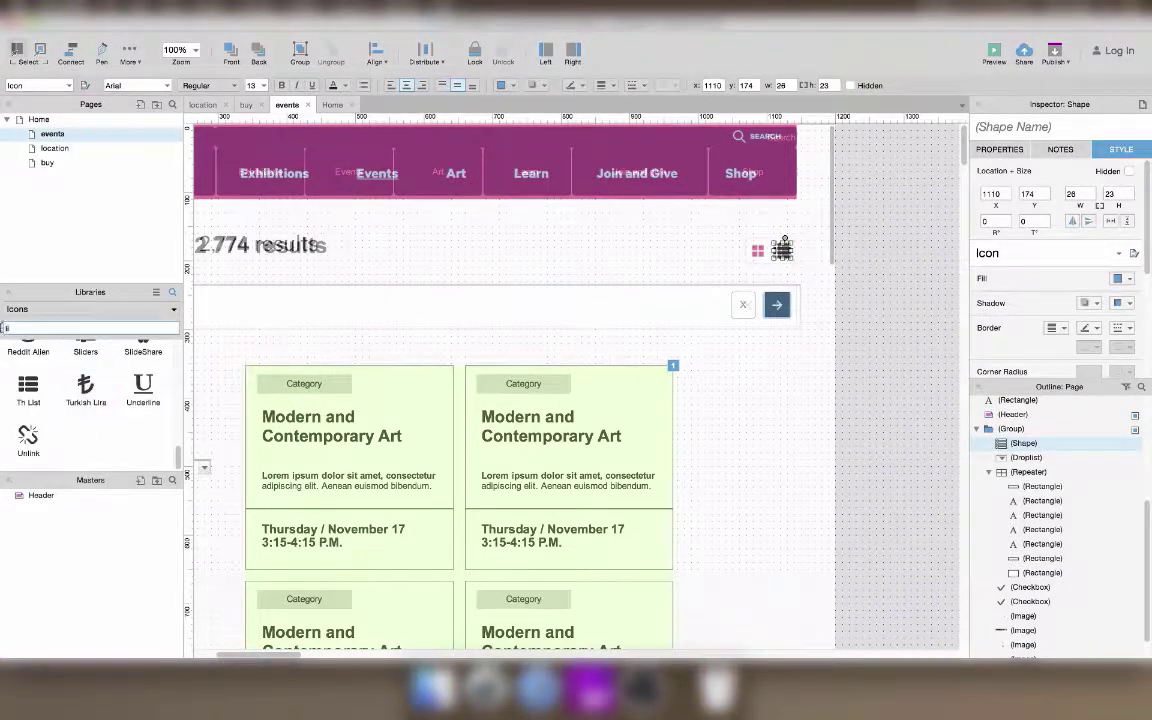
left_click_drag(20, 387, 530, 272)
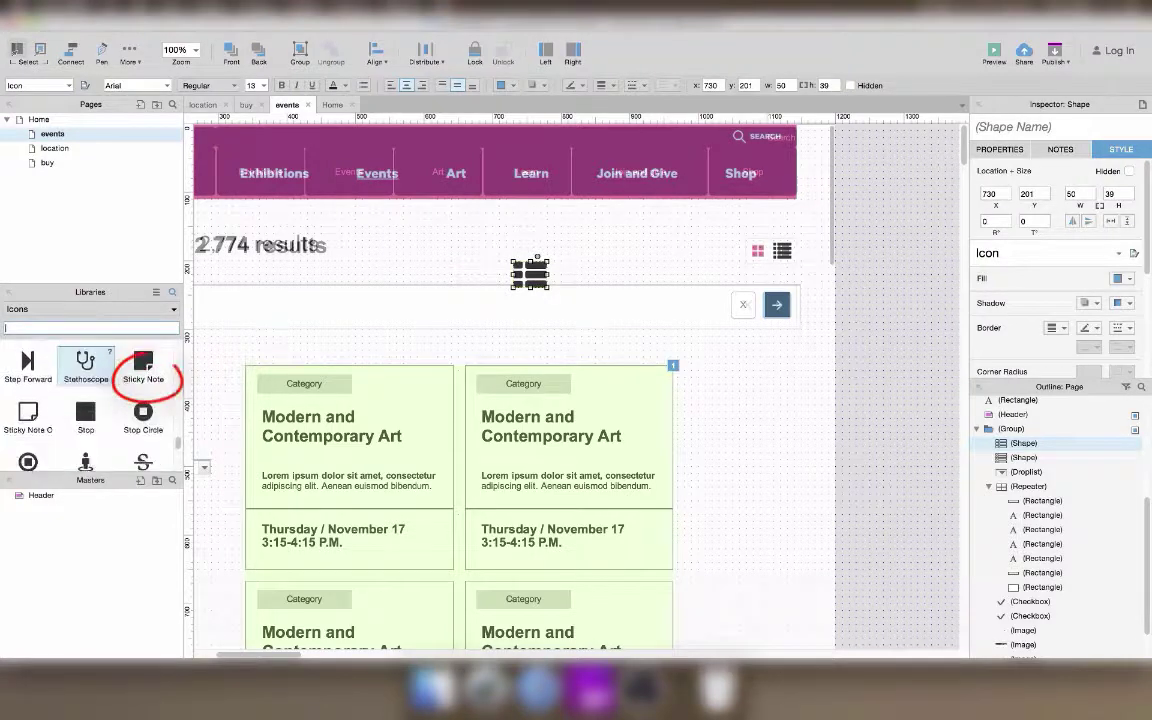
scroll(86, 385, "down", 2)
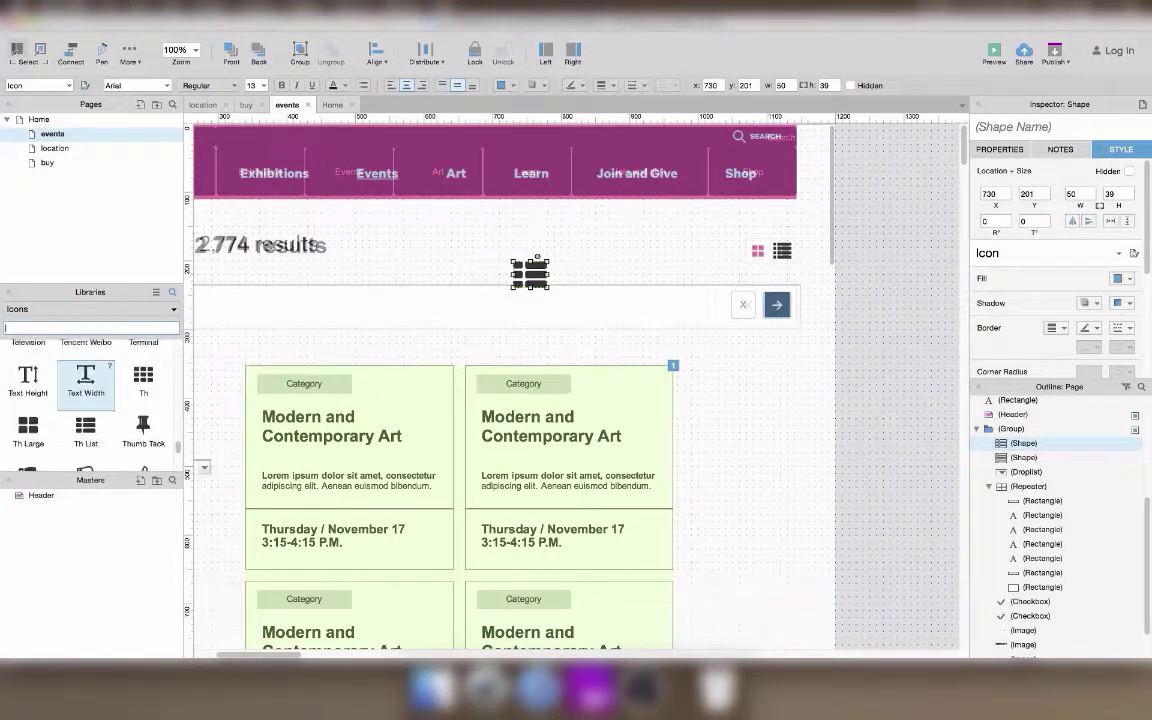
left_click_drag(30, 430, 691, 242)
Step: Delete the earlier List icon covering the reference's list-view symbol
left_click(806, 253)
left_click(794, 252)
key("Delete")
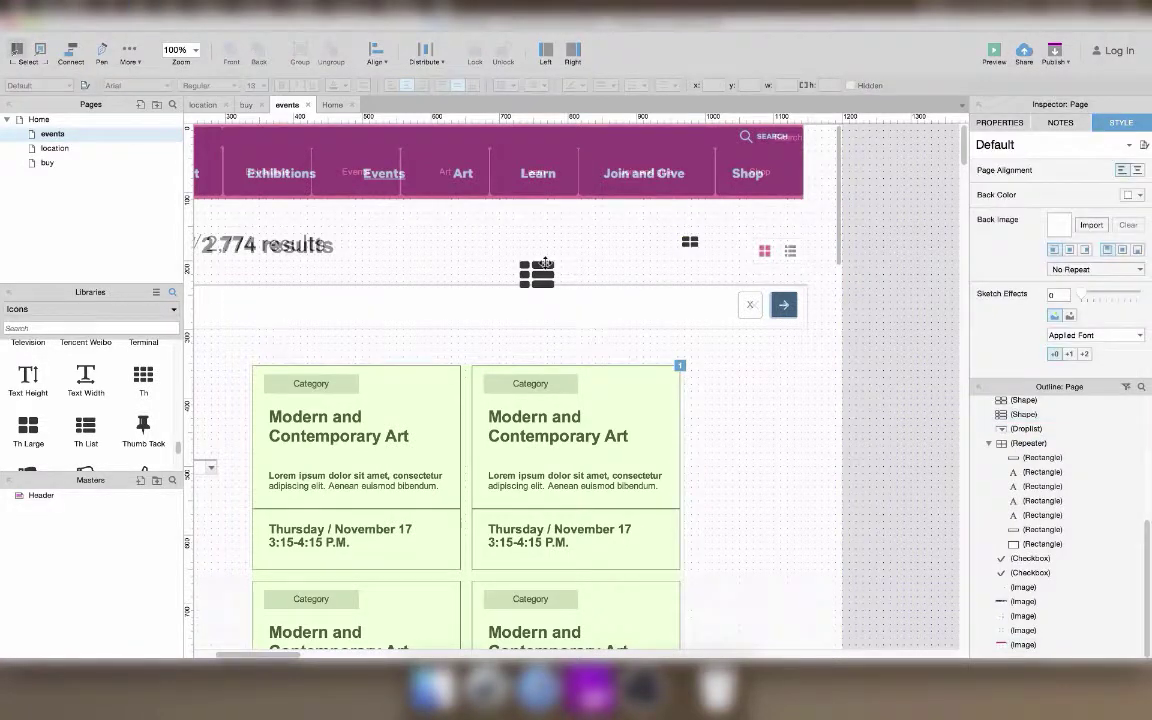
Step: Place the Th Large icon at 1077, 180 and the Th List icon at 1110, 180, each sized 15 by 15
left_click(549, 268)
left_click_drag(551, 271, 809, 253)
left_click_drag(688, 242, 762, 251)
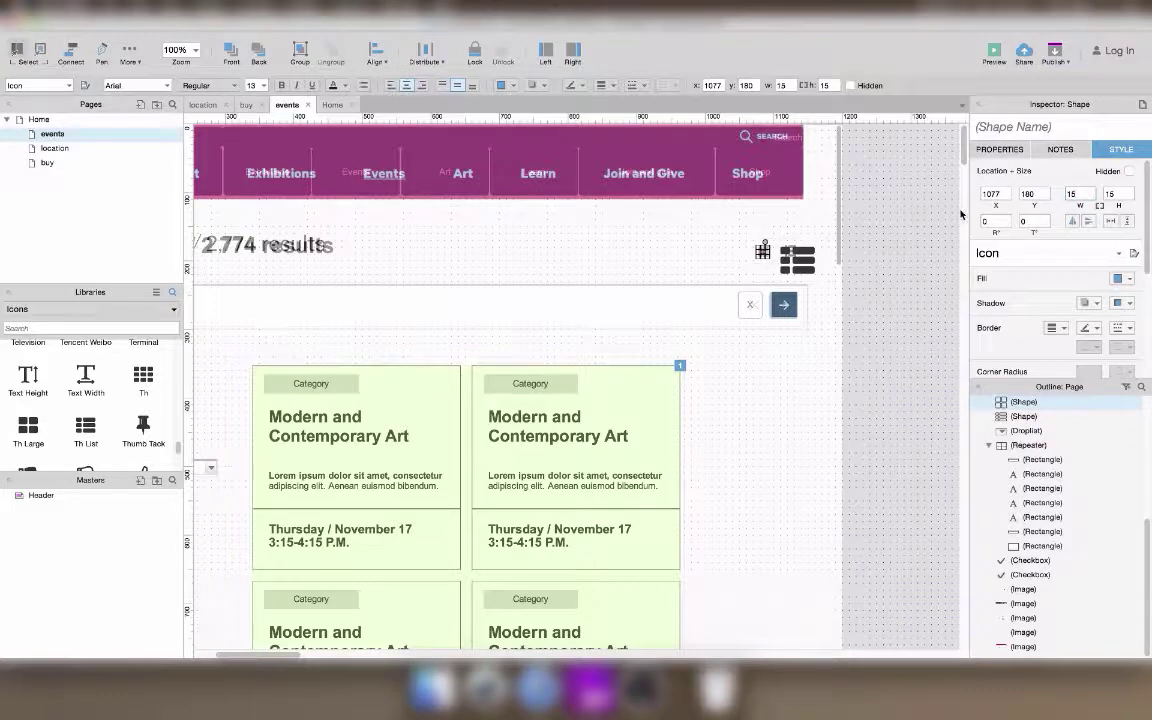
left_click(797, 258)
left_click_drag(1087, 190, 997, 191)
type("24")
key("Tab")
type("18")
key("Return")
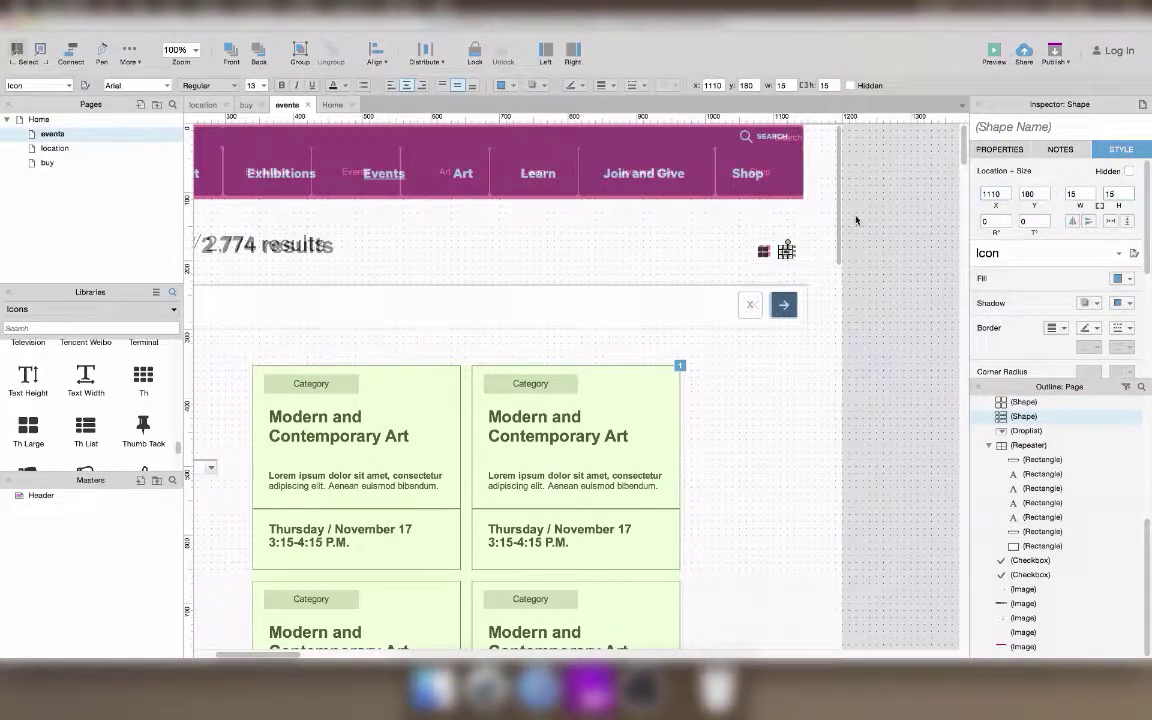
Step: Add a Box 1 widget from the Default library at 1020, 160 beside the view icons, sized 35 by 35
left_click(825, 216)
left_click(60, 310)
left_click(30, 324)
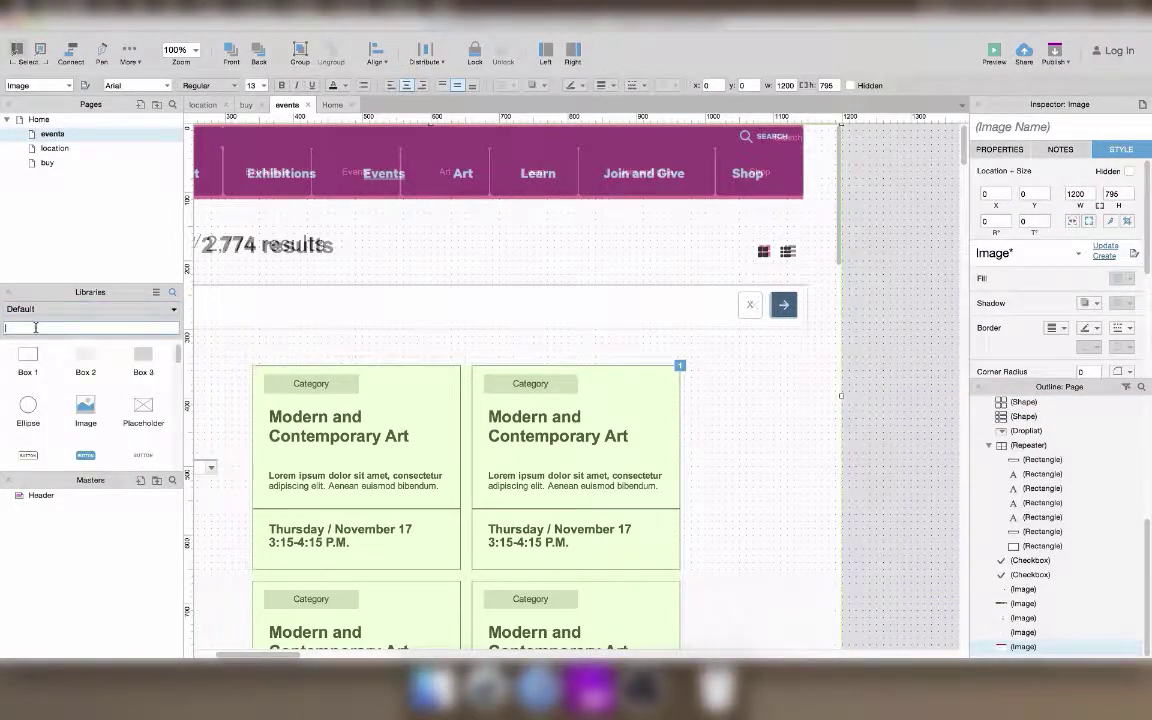
left_click_drag(20, 368, 727, 244)
left_click(803, 270)
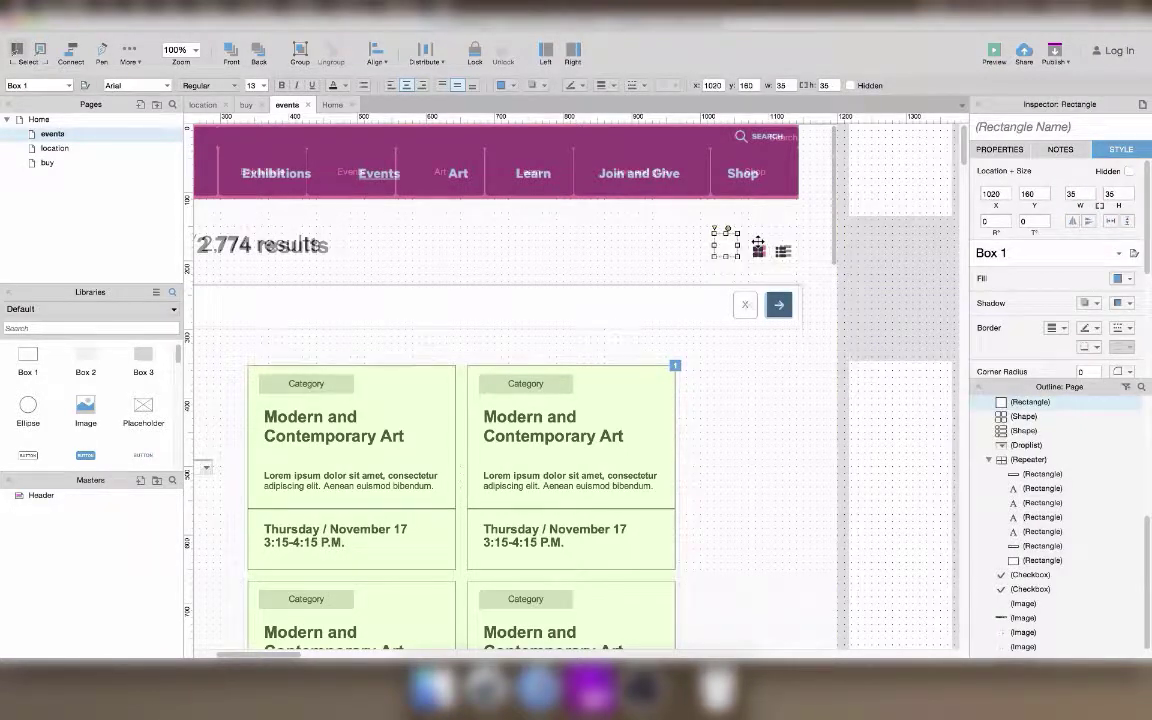
Step: Duplicate the 35 by 35 box and bring the grid and list icons to the front
left_click(761, 250)
left_click(783, 251, "shift")
left_click(712, 240)
left_click(727, 243)
key("super+d")
left_click(759, 251)
left_click(783, 251, "shift")
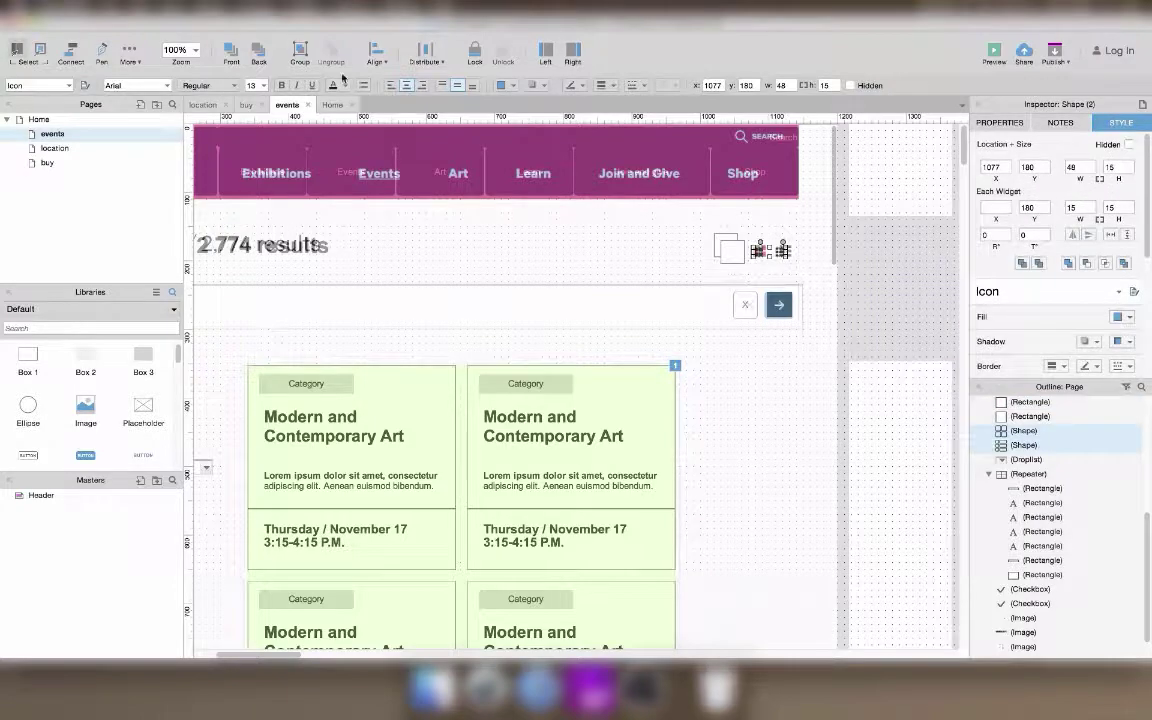
left_click(231, 52)
left_click(823, 270)
Step: Align one box's center and middle with the list icon at 1100, 170, and group the pair
left_click(783, 251)
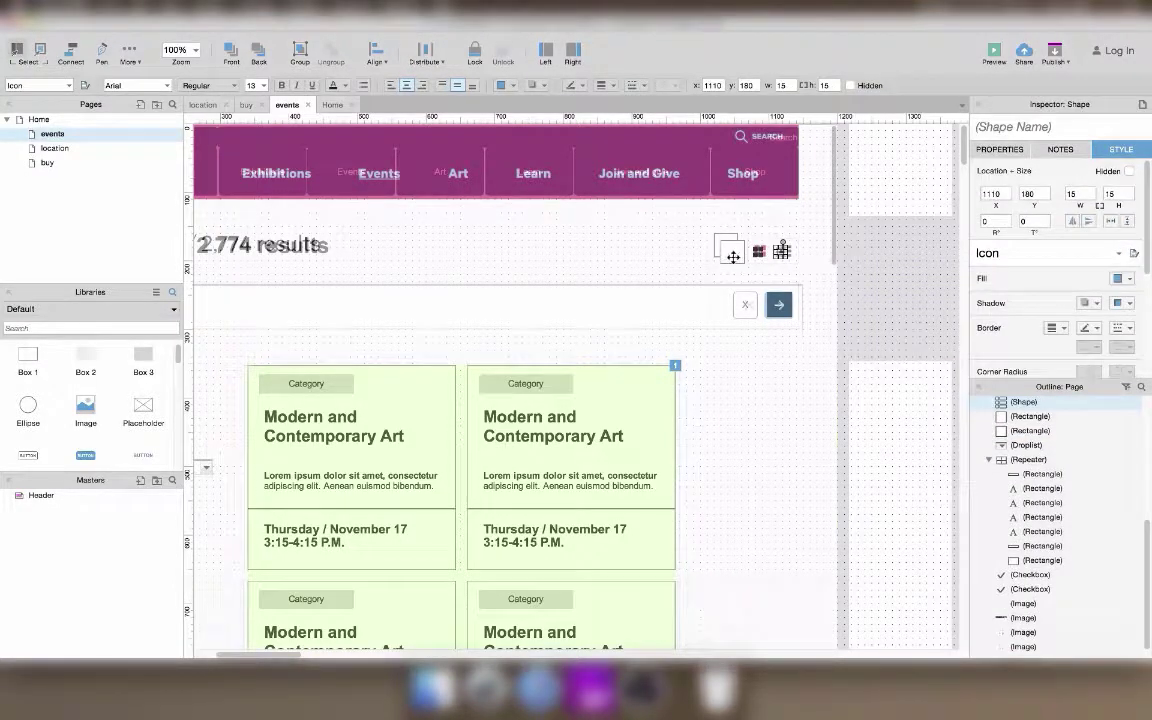
left_click(732, 256, "shift")
left_click(390, 53)
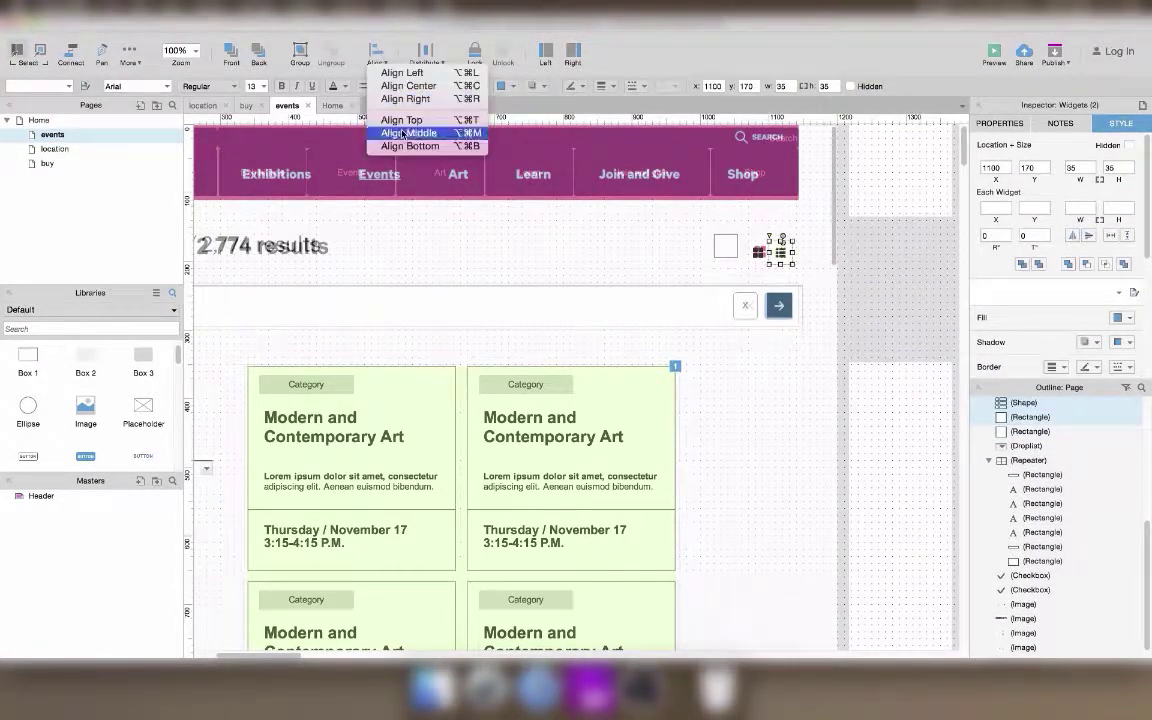
left_click(400, 128)
key("super+g")
Step: Align the other box's center and middle with the grid icon at 1067, 170, and group the pair
left_click(758, 253)
left_click(729, 248, "shift")
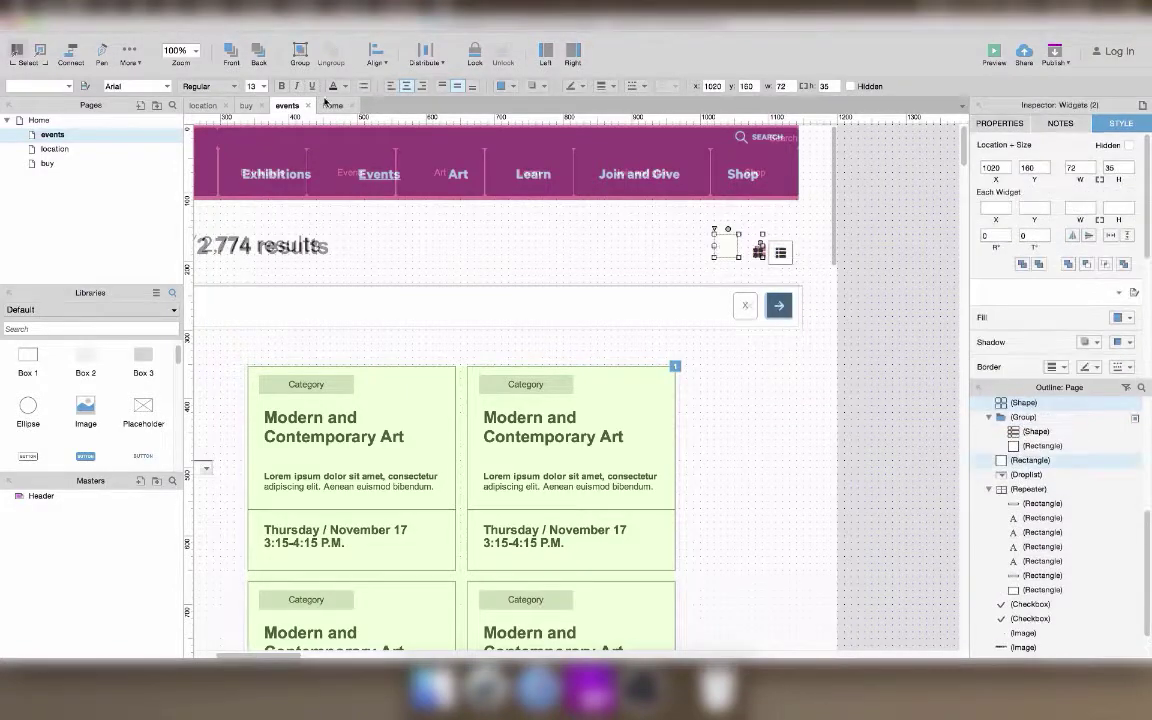
left_click(387, 54)
left_click(404, 87)
left_click(383, 53)
left_click(413, 133)
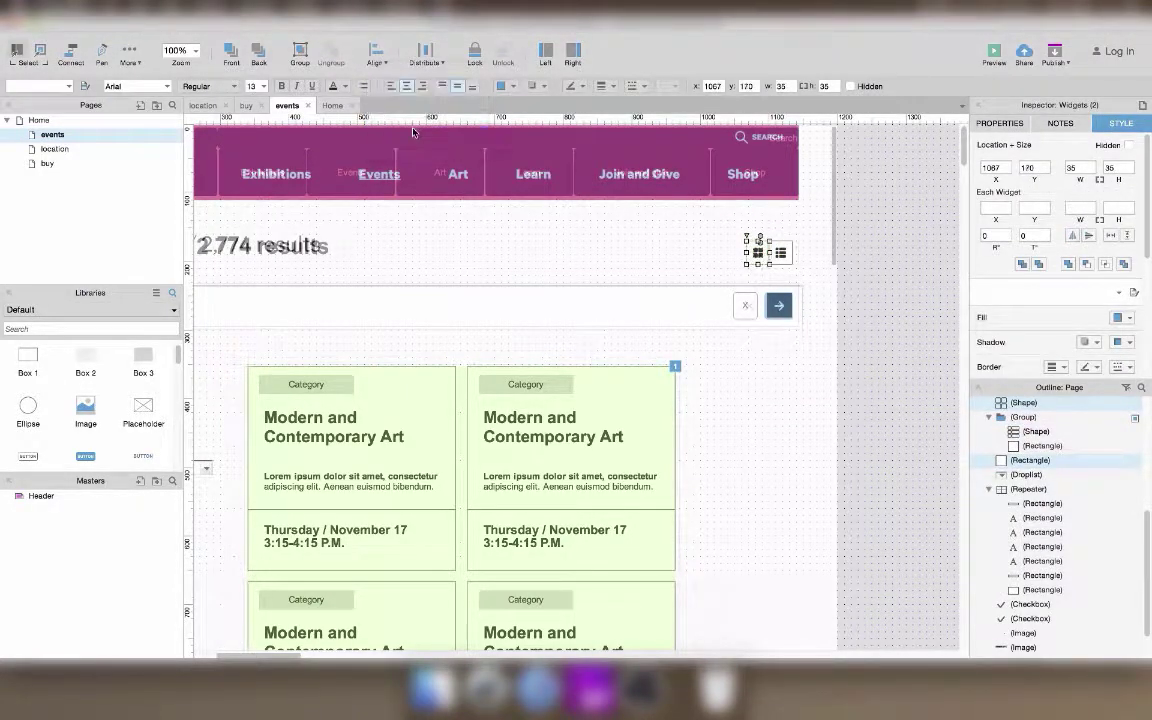
key("super+g")
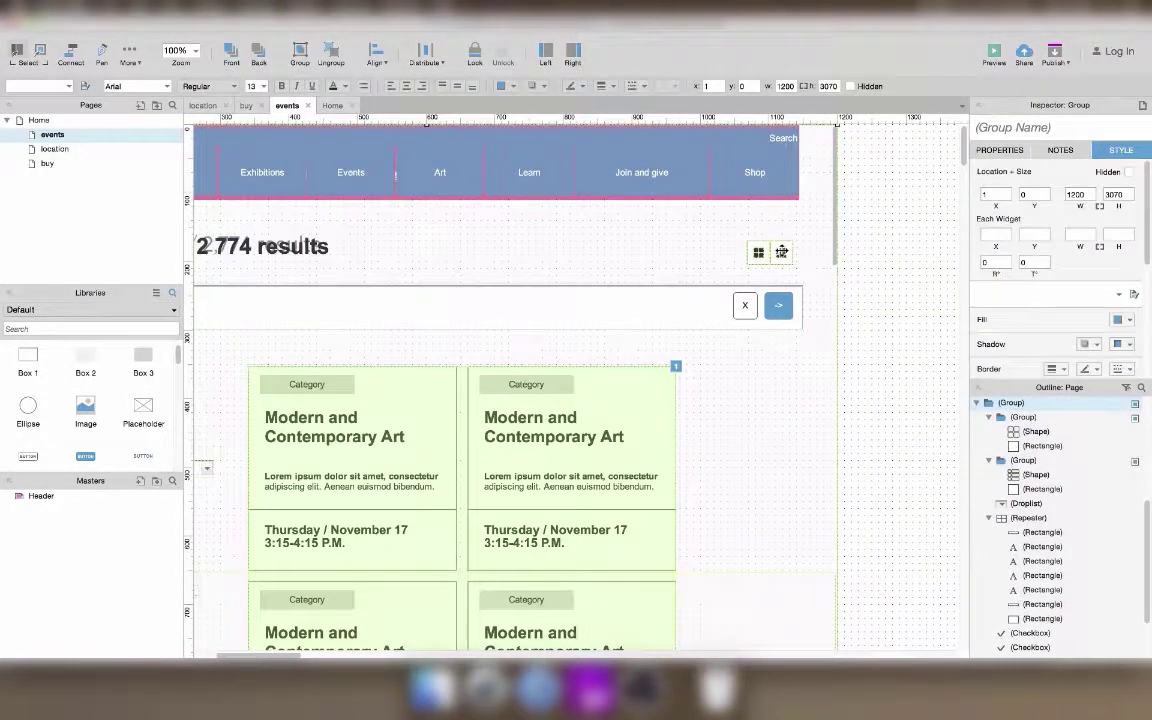
Step: Ungroup the large group holding the page content and collapse the two view icon groups in the outline
key("super+shift+g")
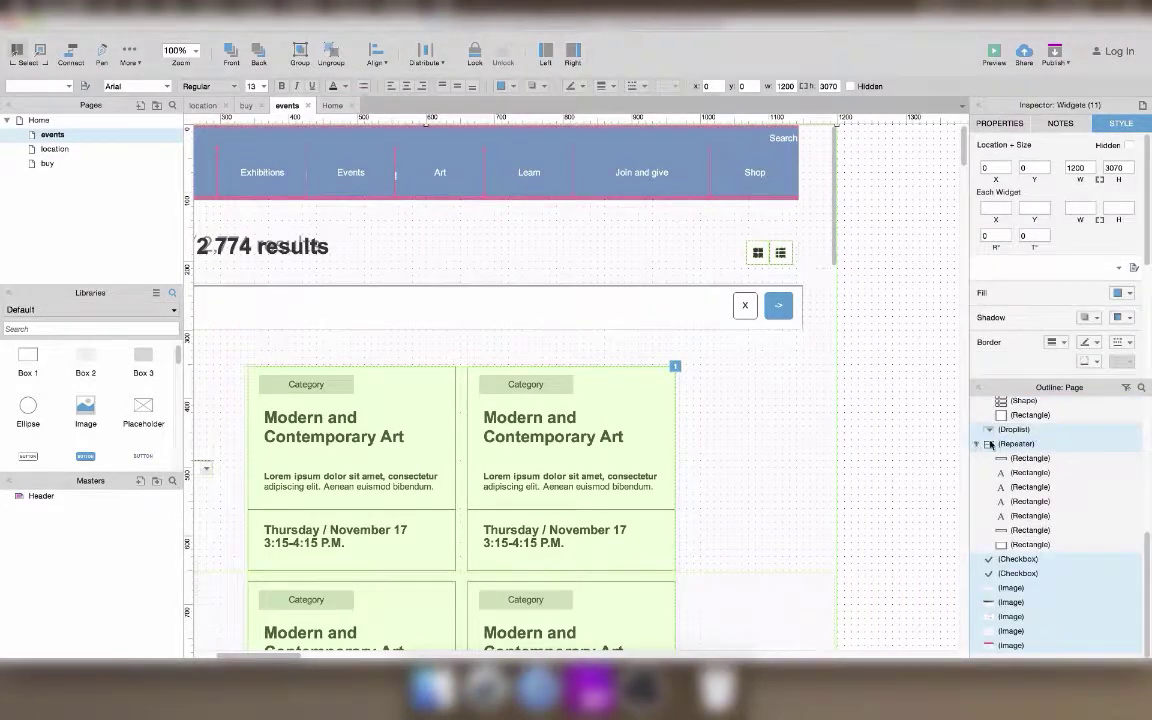
left_click(991, 444)
scroll(991, 444, "up", 5)
left_click(998, 619)
left_click(977, 618)
left_click(984, 632)
scroll(980, 560, "down", 2)
left_click(977, 542)
scroll(876, 265, "up", 3)
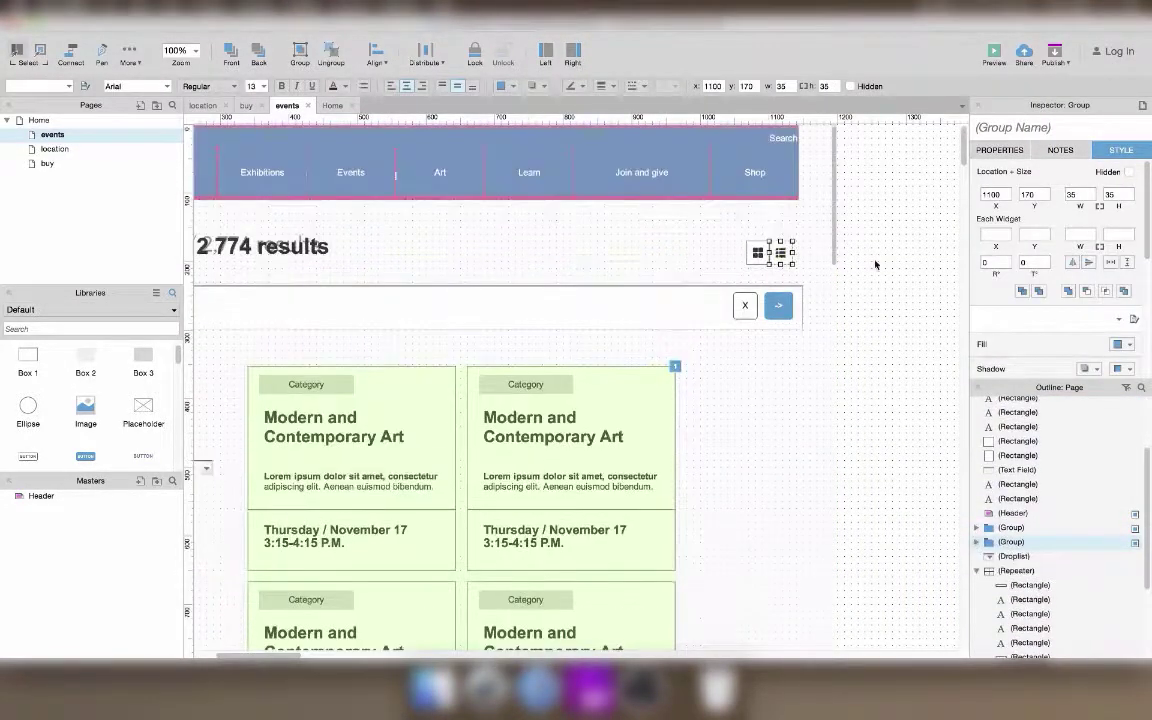
Step: Move the grid and list icon groups slightly apart to leave a gap between them
left_click_drag(781, 253, 785, 252)
left_click_drag(758, 253, 753, 251)
left_click(787, 254, "shift")
left_click(773, 336)
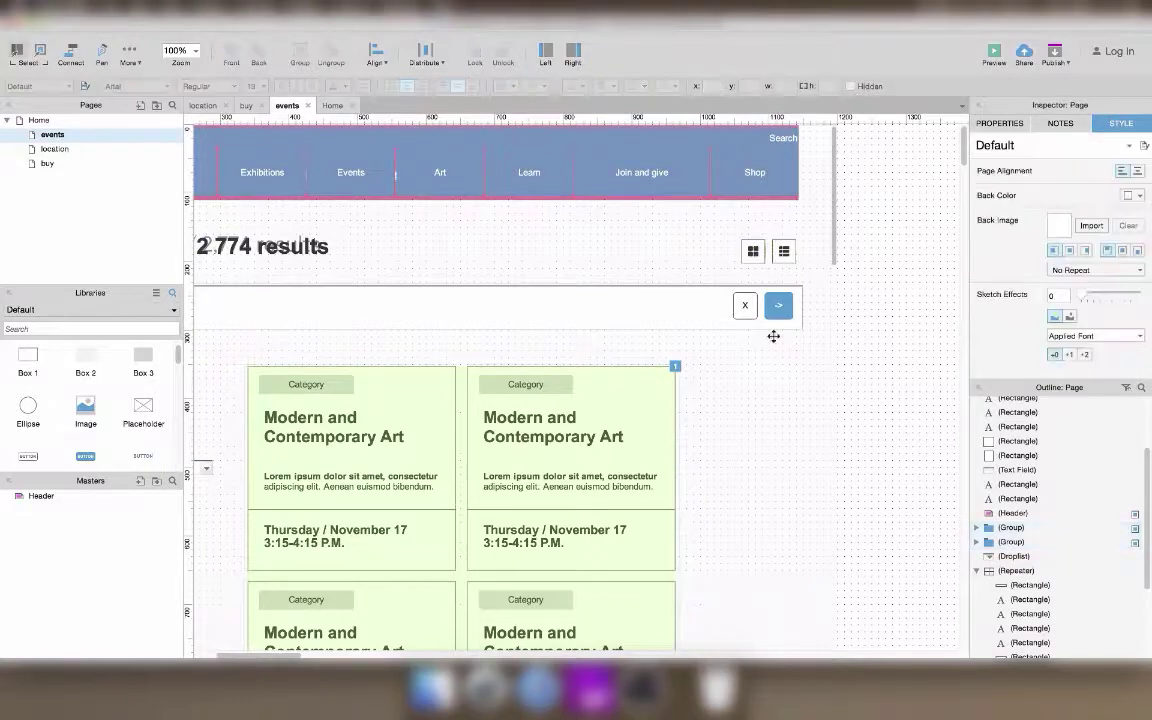
Step: Add a Button widget below the right column of event cards and move it up to 688, 1940
scroll(671, 329, "down", 15)
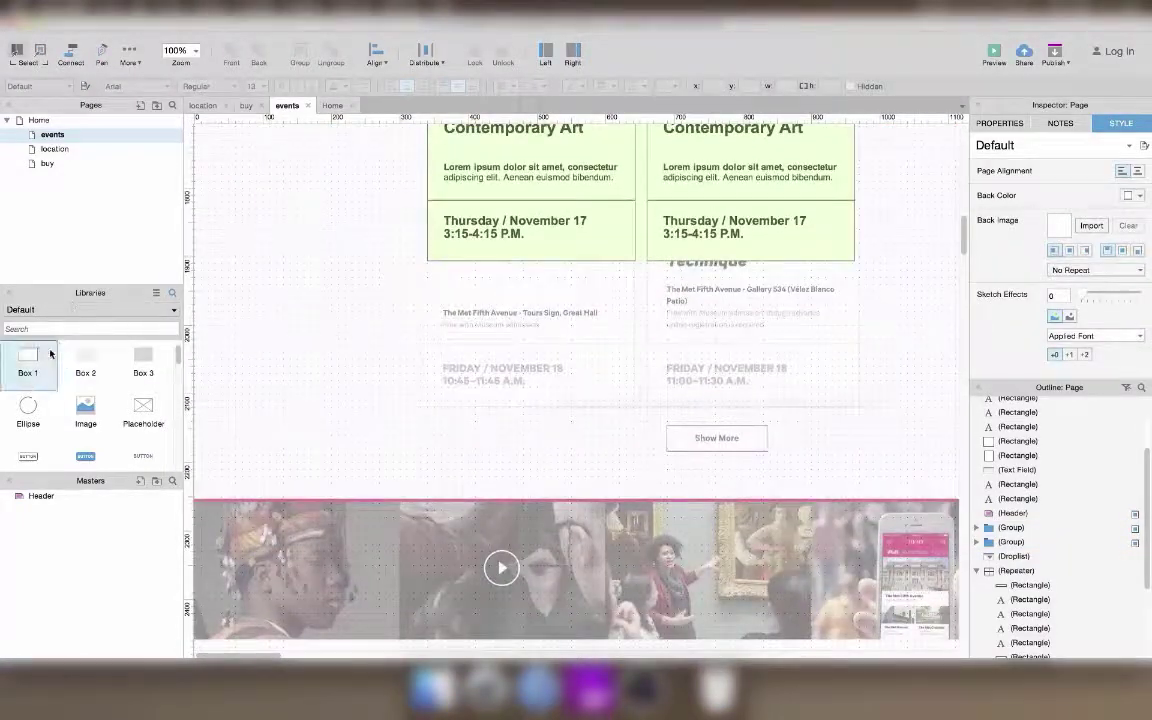
scroll(50, 354, "down", 2)
left_click_drag(28, 411, 666, 424)
key("shift+Up")
key("shift+Up")
key("shift+Up")
key("shift+Up")
key("shift+Up")
key("shift+Up")
key("shift+Up")
key("shift+Up")
key("shift+Up")
key("shift+Up")
key("shift+Up")
key("shift+Up")
key("shift+Up")
key("shift+Up")
key("shift+Up")
key("shift+Up")
key("shift+Up")
key("shift+Up")
key("shift+Up")
key("shift+Up")
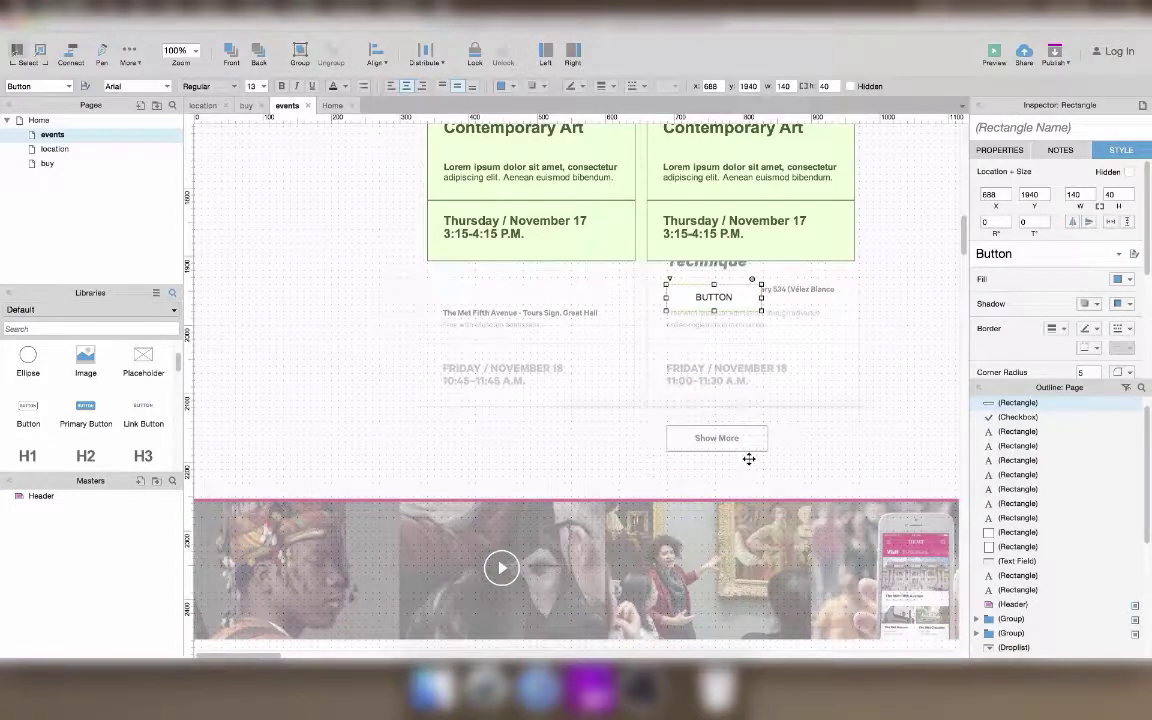
Step: Label the new button below the event cards "Show more"
double_click(740, 297)
type("Show")
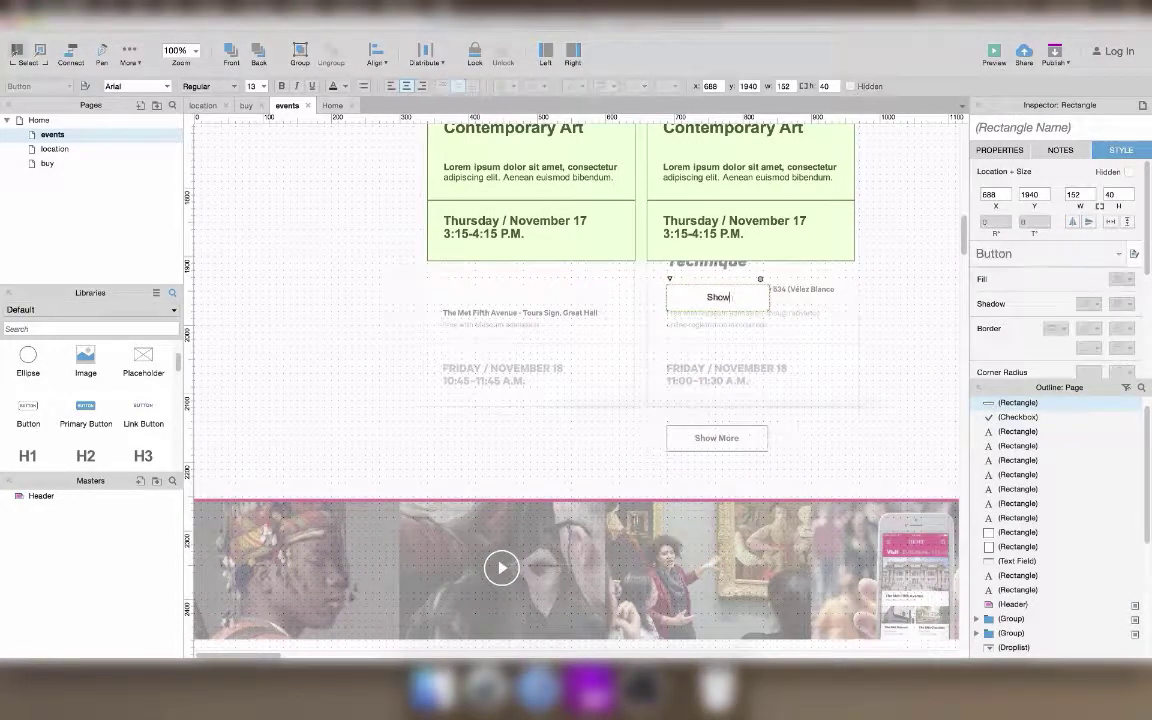
type(" more")
left_click(856, 422)
Step: Review the Home page's image row and text columns, and return to the events page's photo strip
scroll(856, 422, "down", 5)
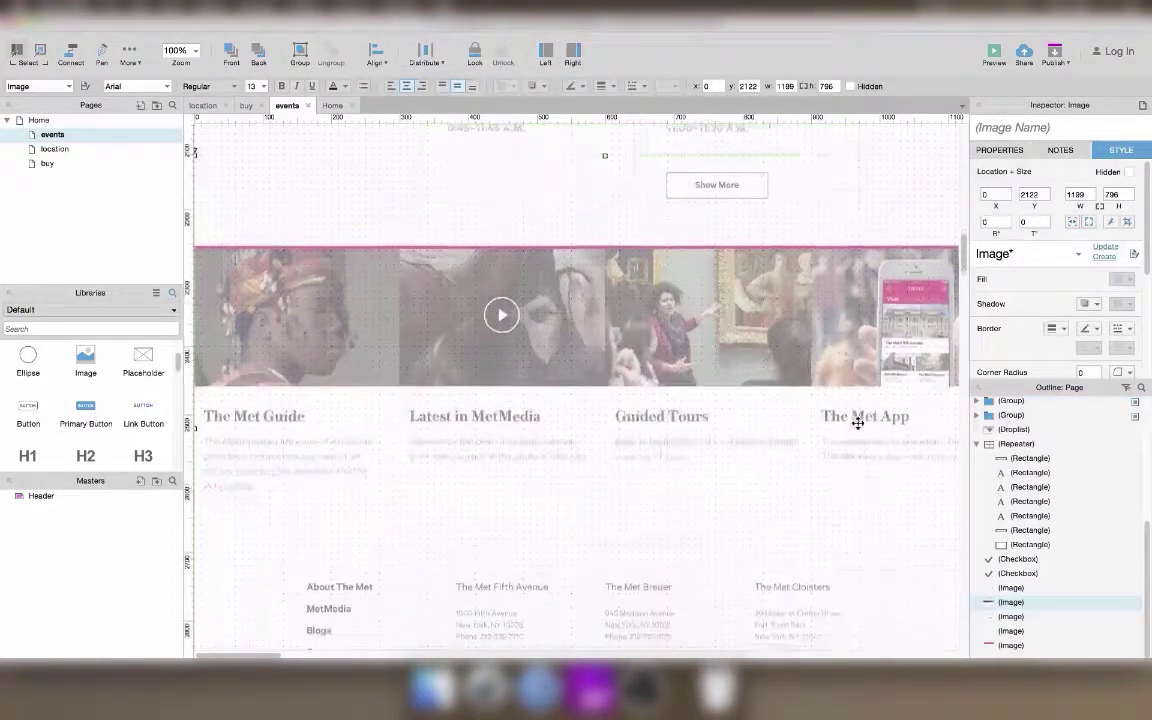
double_click(38, 120)
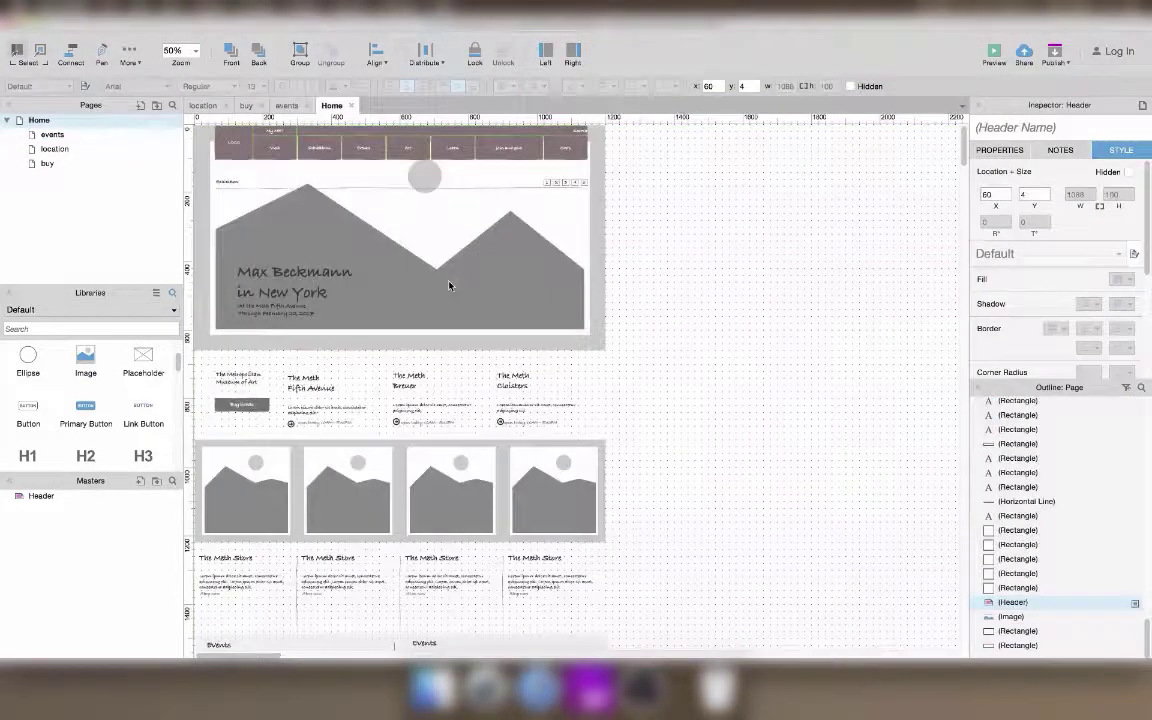
scroll(449, 286, "down", 5)
left_click(659, 337)
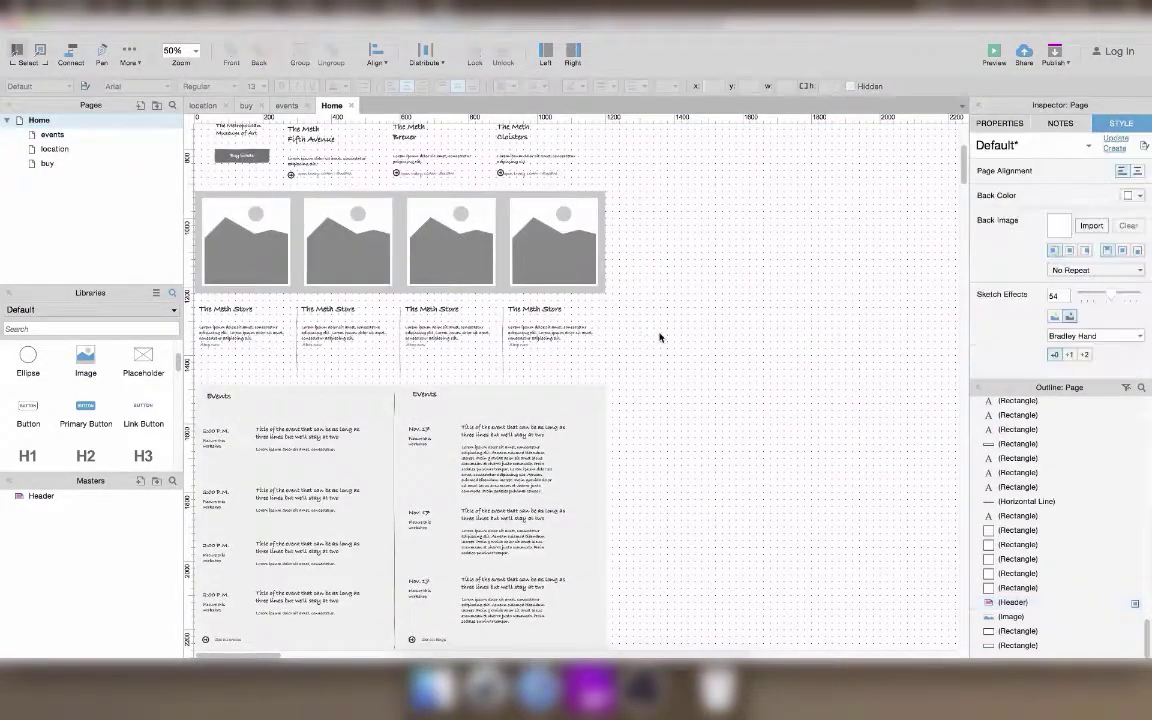
double_click(51, 134)
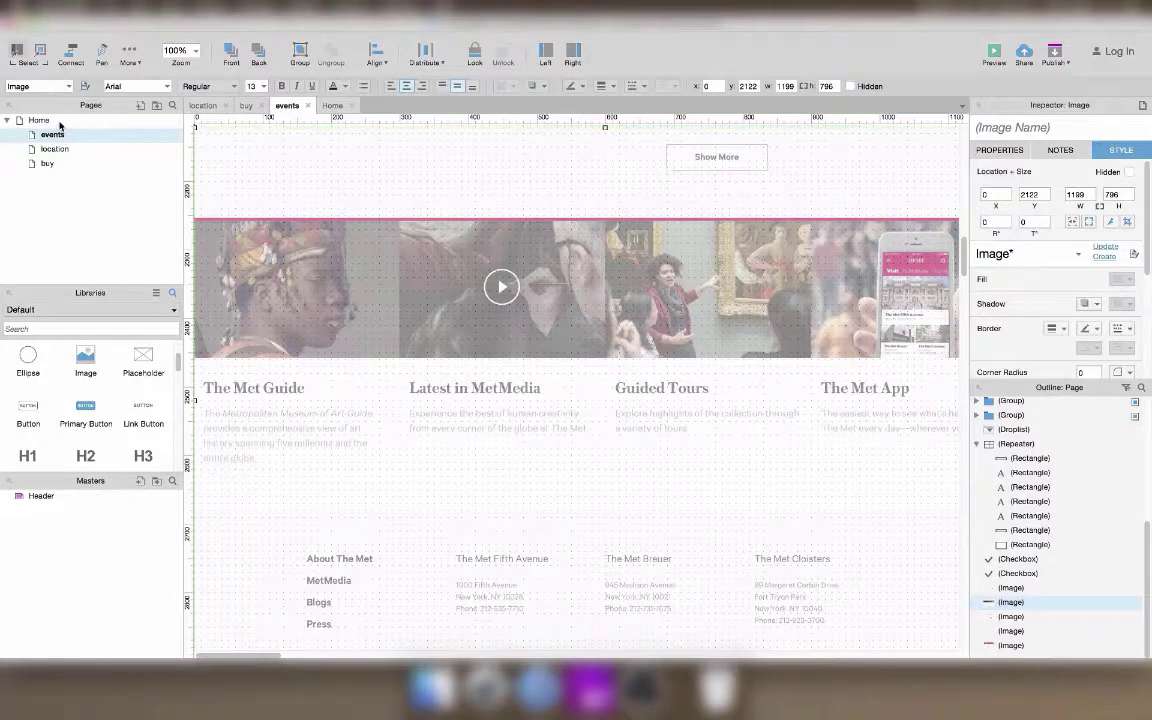
Step: Add a horizontal line along the reference photo strip's top edge and an image at 0, 2254 sized 300 by 206
left_click_drag(95, 364, 252, 287)
type("line")
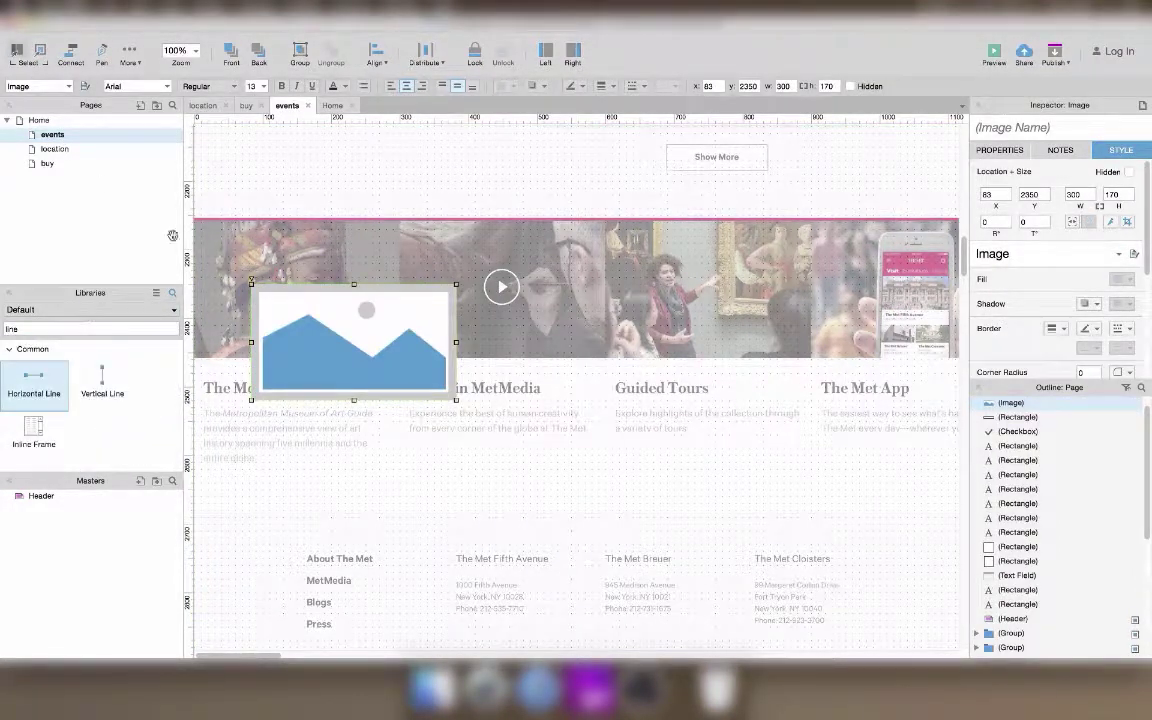
left_click_drag(34, 378, 208, 211)
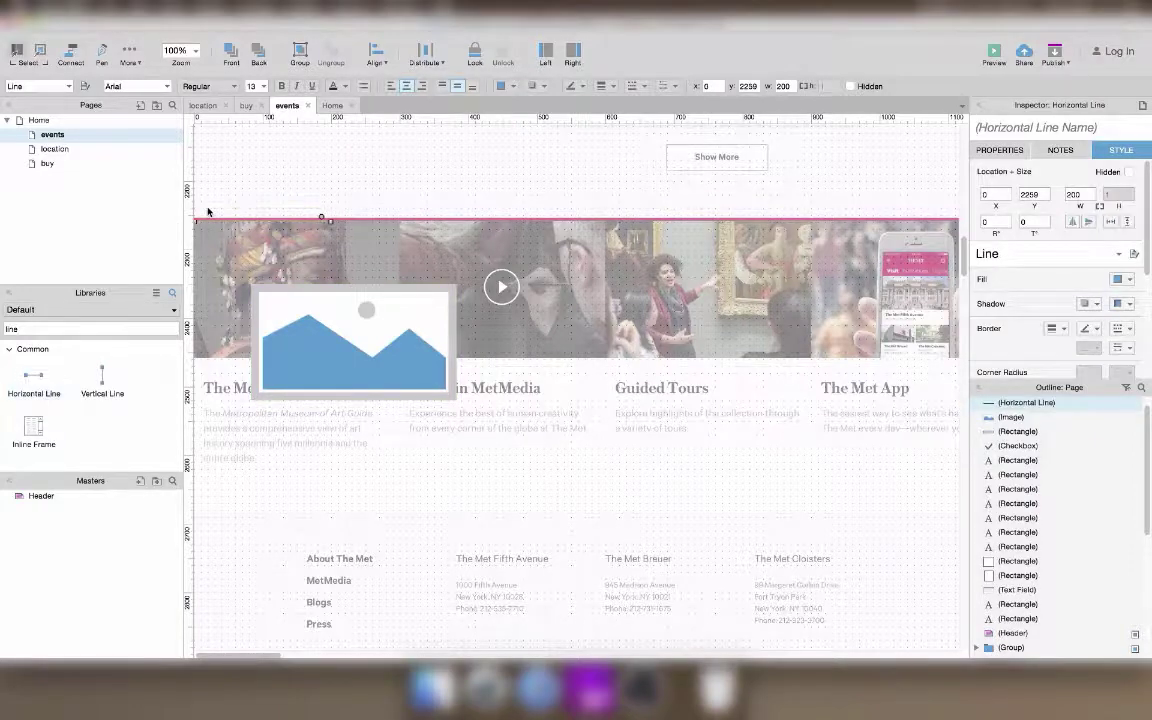
left_click_drag(329, 218, 977, 215)
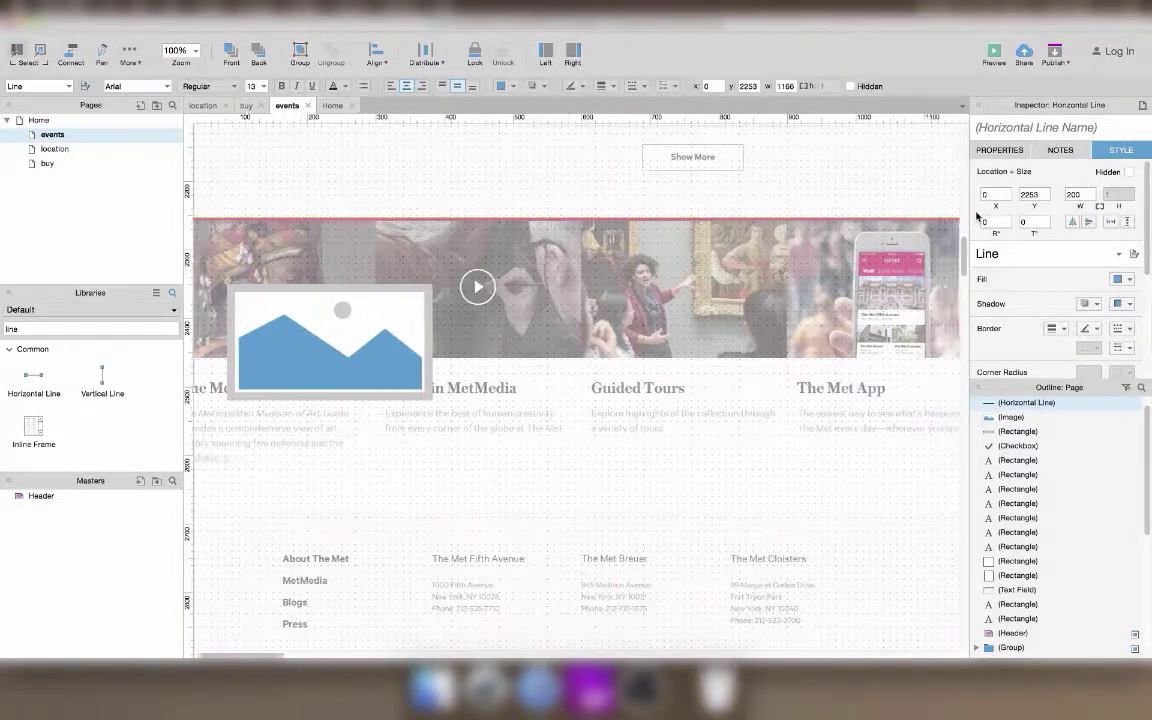
left_click_drag(280, 306, 309, 233)
left_click_drag(298, 341, 297, 366)
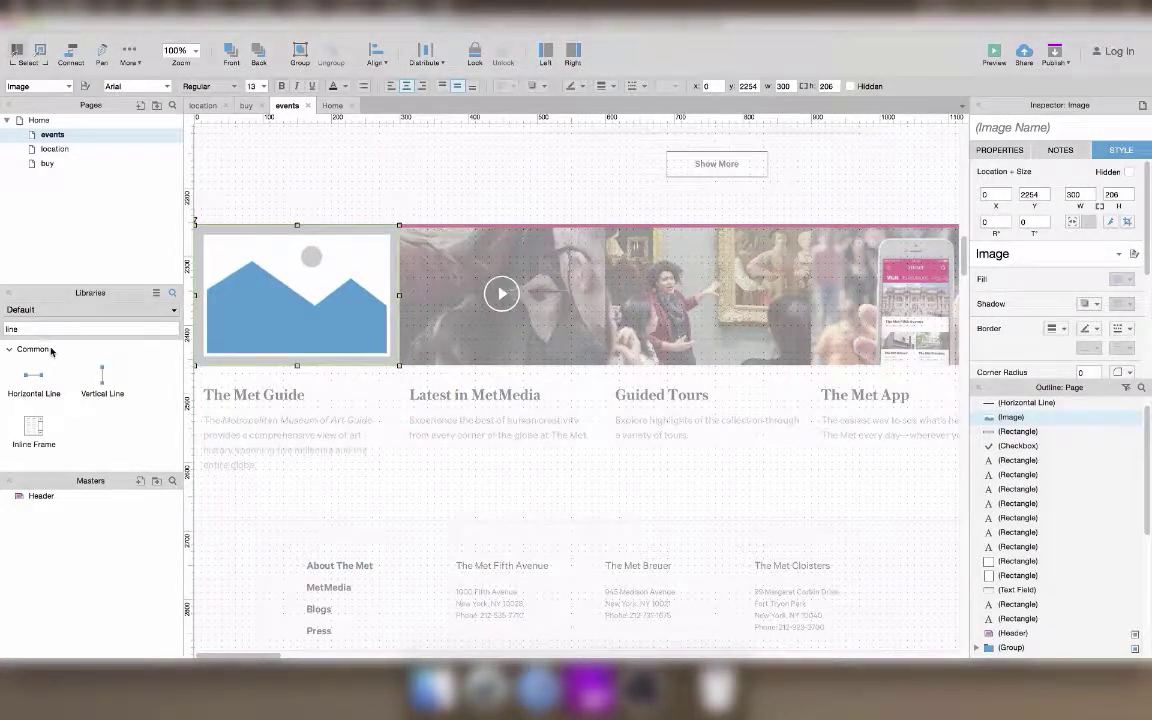
Step: Add a Heading 2 at 20, 2486 below the image with the text "The Met Guide"
double_click(20, 329)
type("hea")
left_click_drag(102, 385, 208, 386)
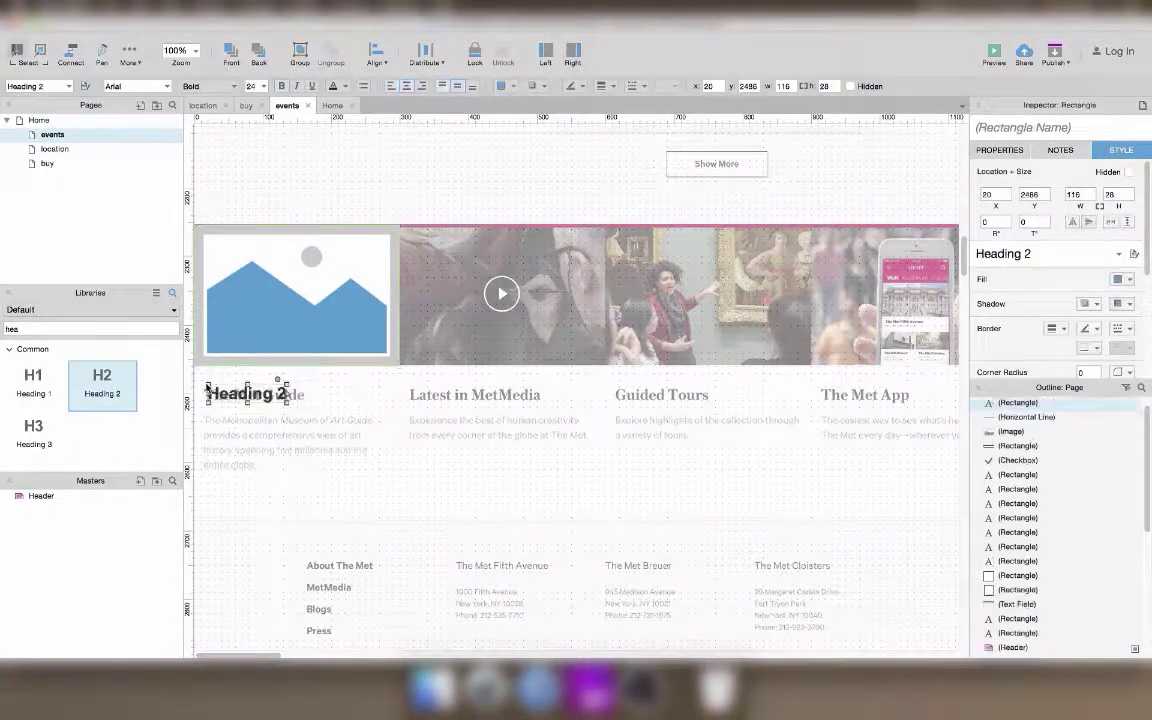
type("The Met Guide")
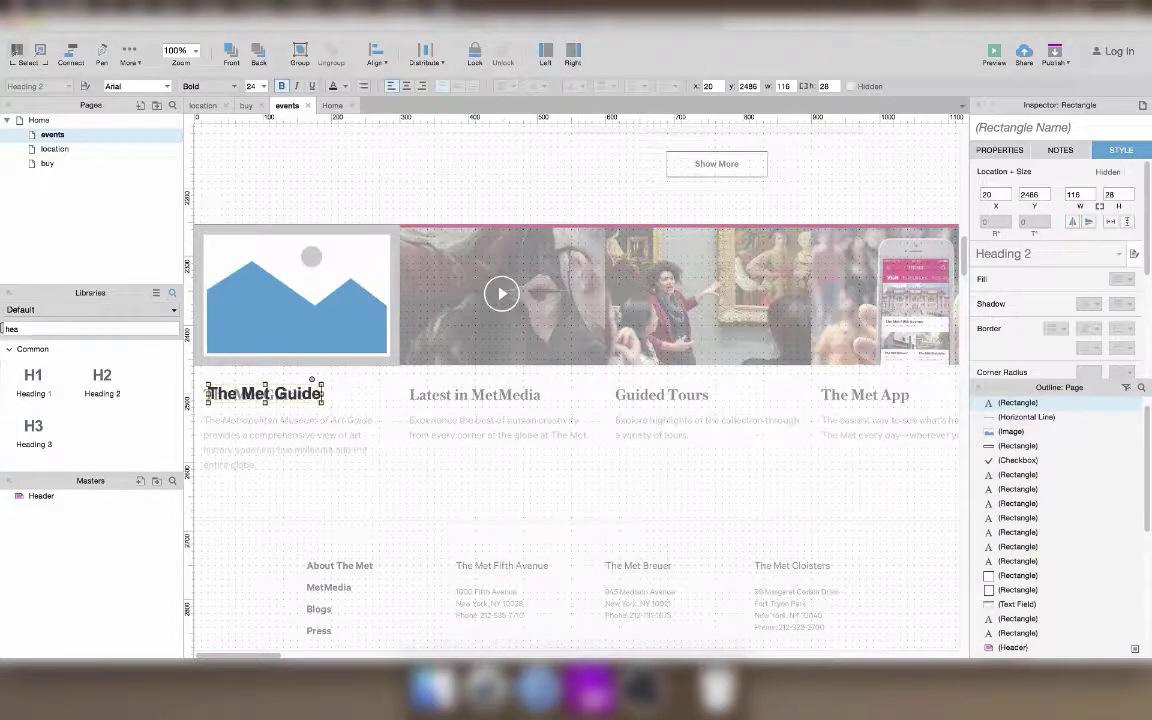
Step: Add a lorem ipsum paragraph under the Met Guide heading and narrow it to about 253 wide
double_click(3, 329)
type("para")
left_click_drag(33, 375, 473, 545)
key("BackSpace")
left_click(523, 508)
left_click(375, 443)
left_click(277, 396, "shift")
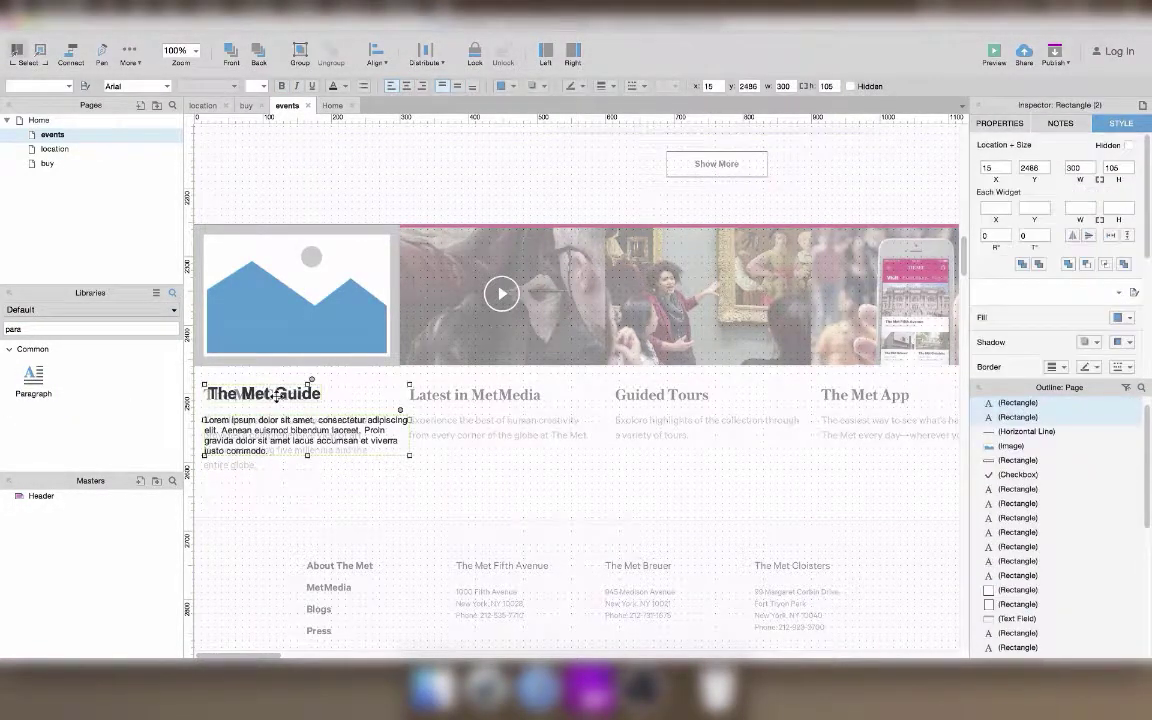
left_click(409, 437)
left_click(383, 431)
left_click_drag(409, 437, 378, 437)
Step: Cut the image, heading and paragraph, and paste them into the item of a new repeater placed at 0, 2256
left_click(296, 394, "shift")
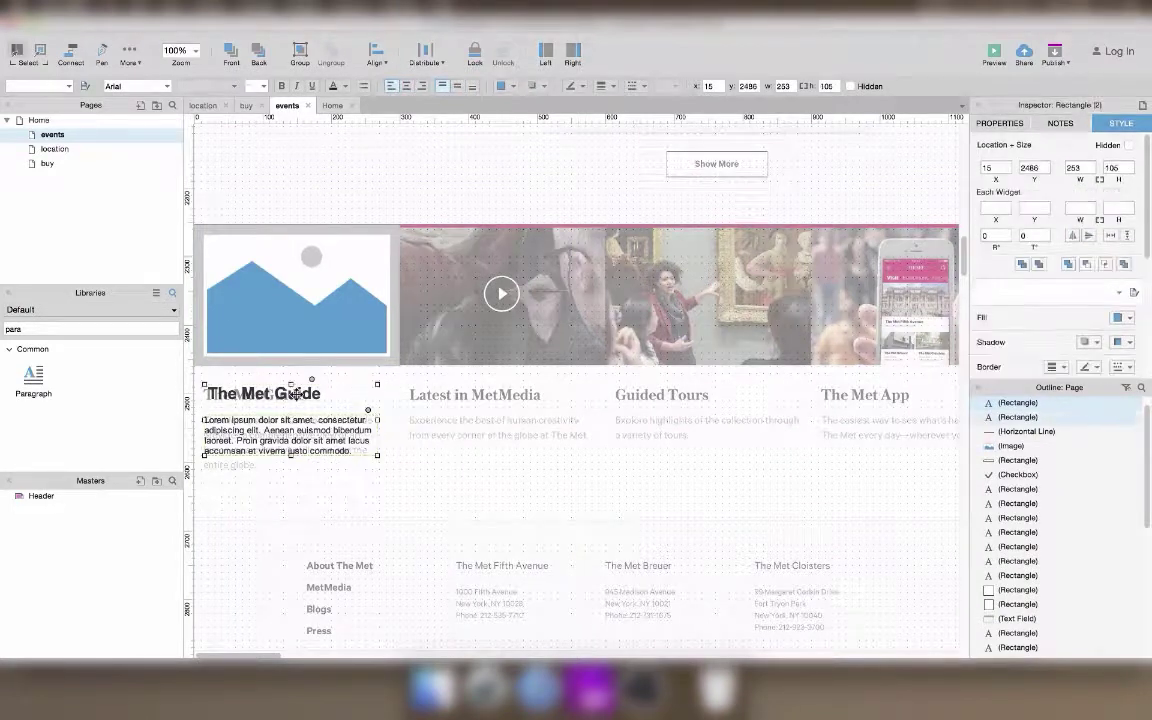
left_click(289, 302, "shift")
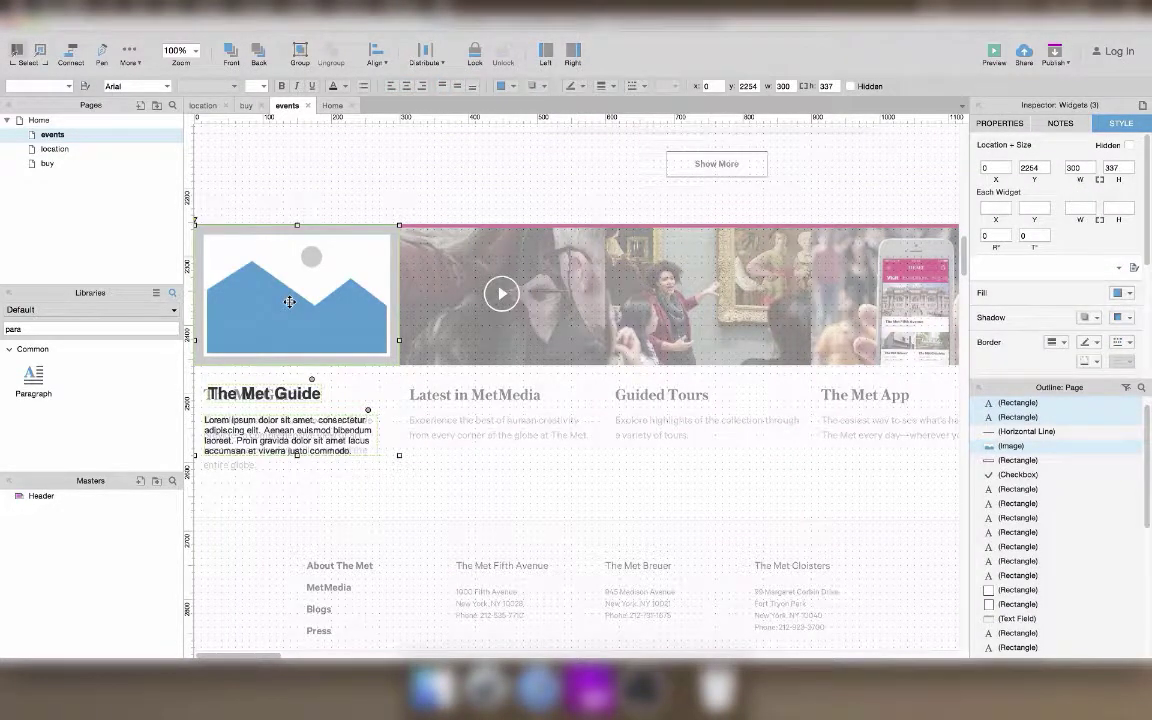
key("super+x")
left_click_drag(44, 328, 4, 329)
type("re")
left_click_drag(34, 386, 229, 238)
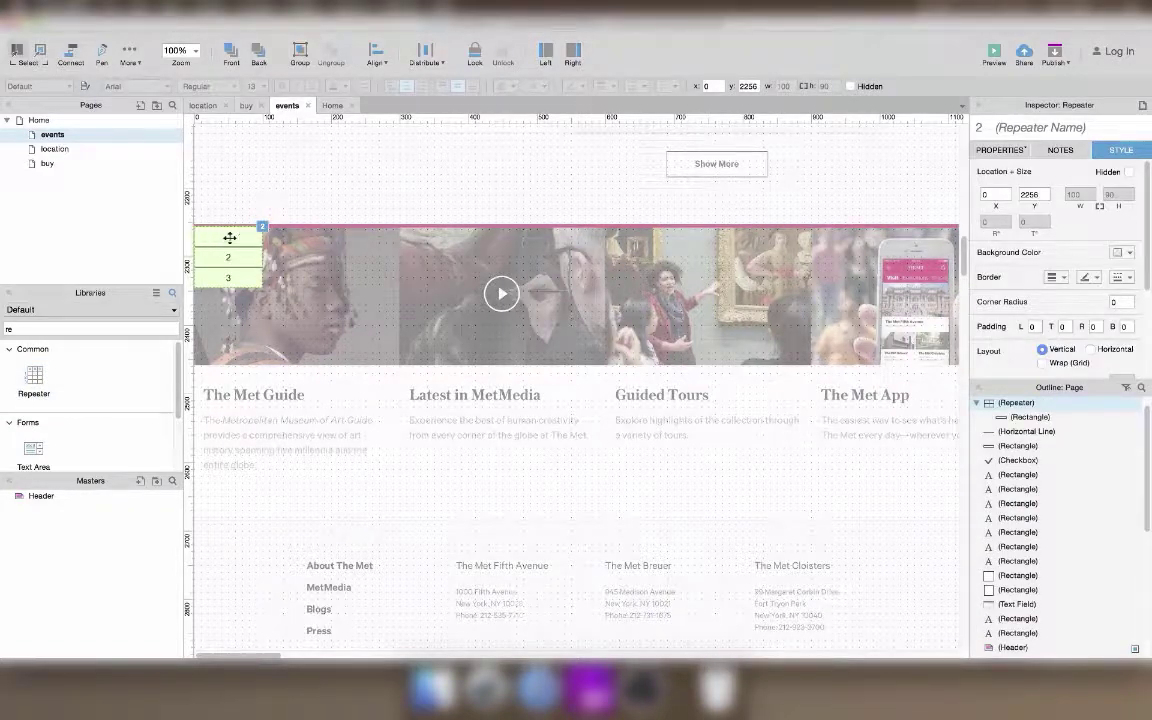
double_click(229, 238)
key("ctrl+v")
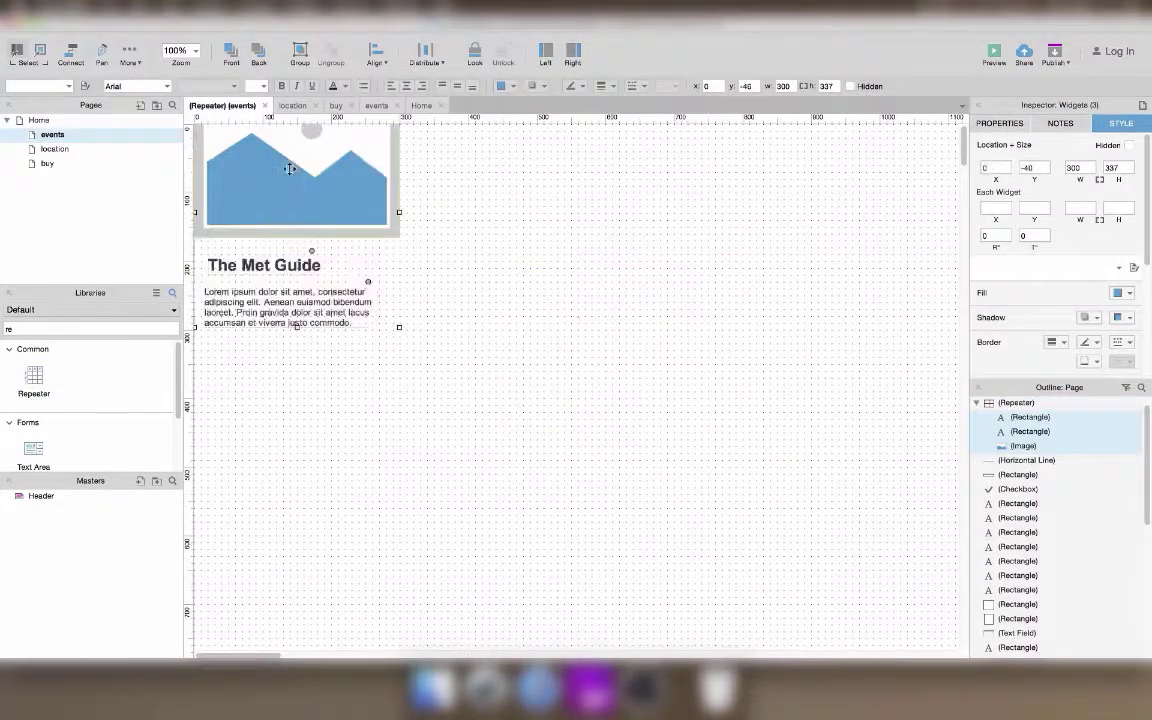
Step: Move the repeater item's image, heading and paragraph to 0, 0 and add a fourth row to the repeater
left_click_drag(289, 168, 289, 195)
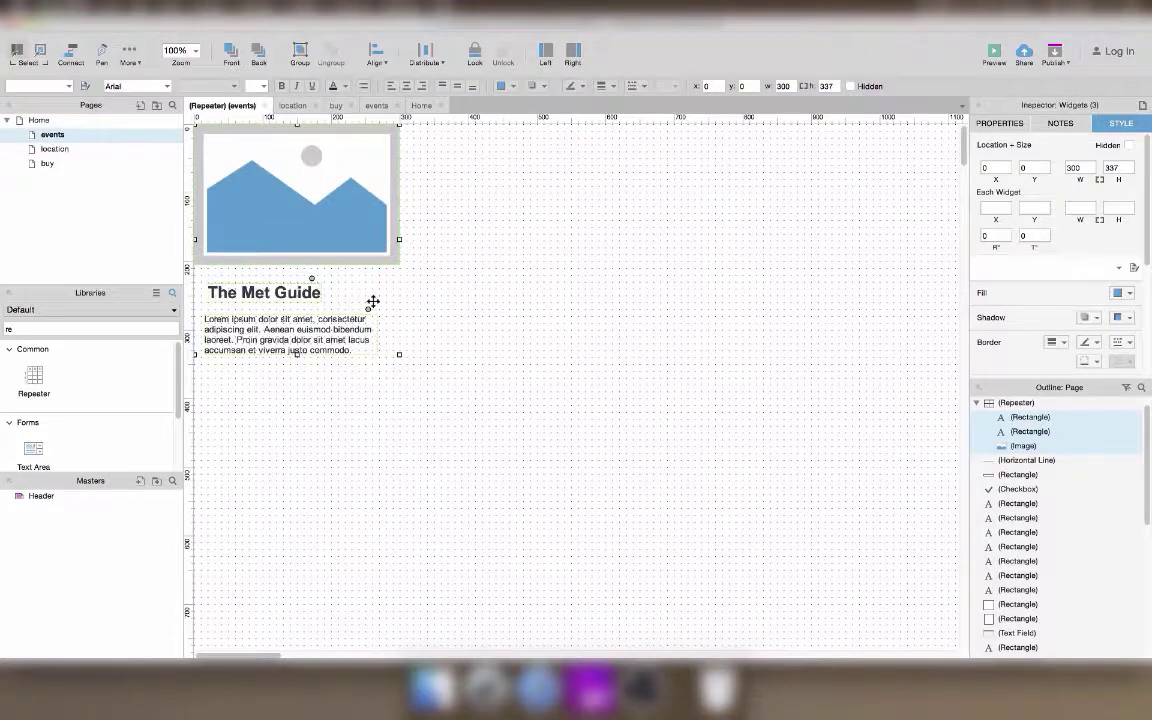
key("super+w")
left_click(1005, 150)
left_click(1035, 354)
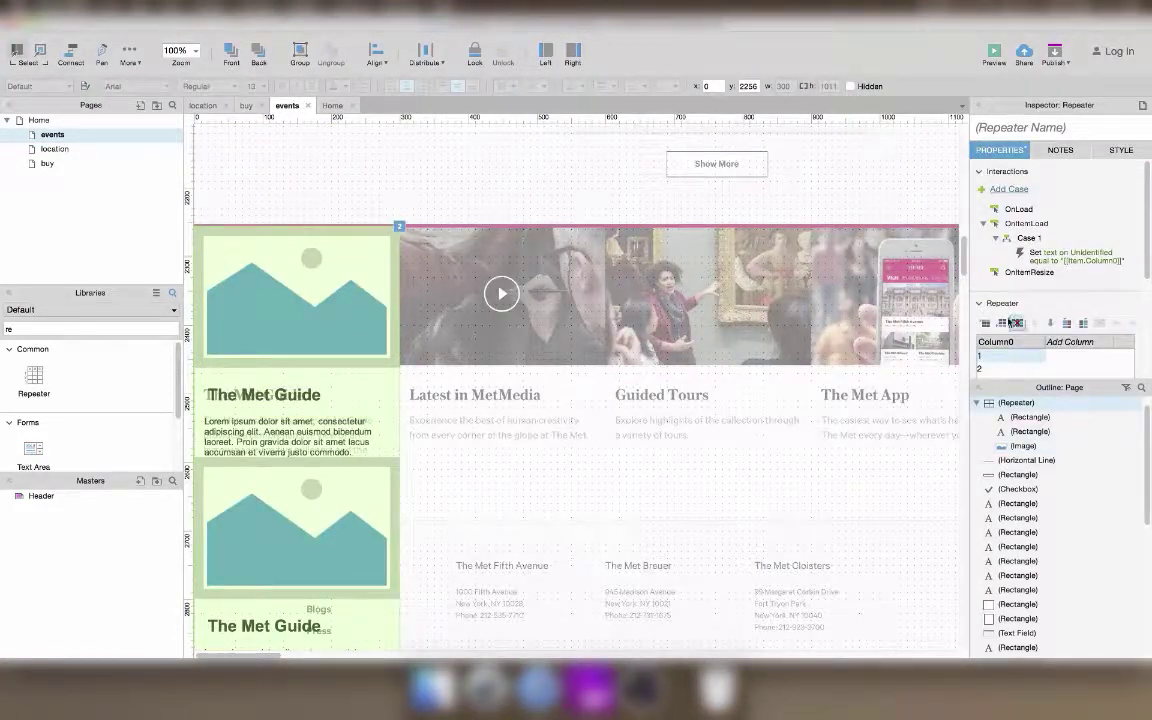
left_click(1011, 323)
Step: Set the Met Guide repeater's layout to horizontal
left_click(1111, 150)
scroll(1058, 291, "down", 3)
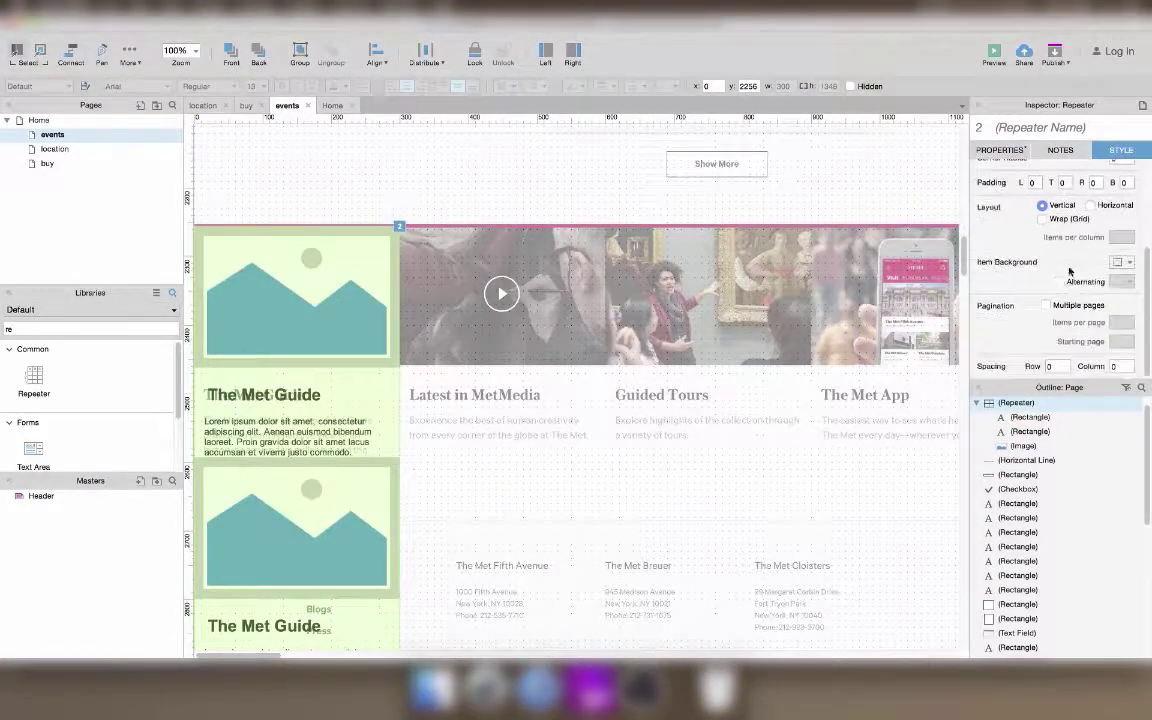
left_click(1090, 205)
scroll(740, 540, "left", 1)
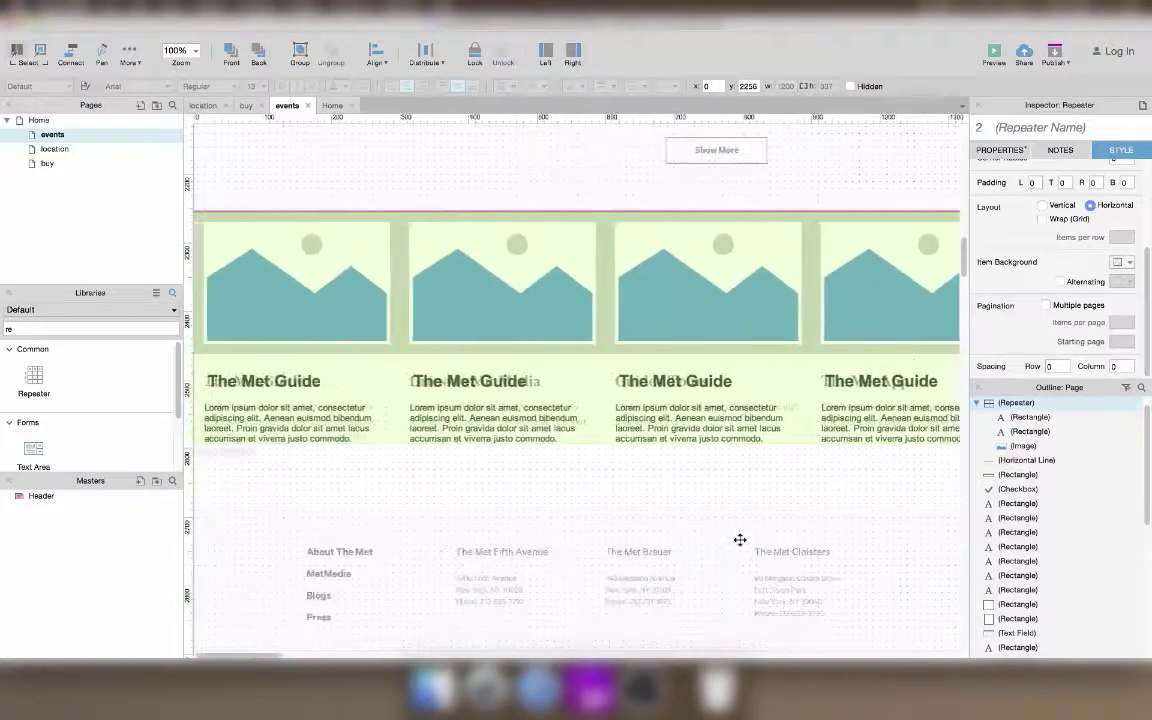
Step: Convert the Home page's footer widgets into a master named Footer and place it on the events page at 1, 2687
left_click(588, 477)
scroll(588, 477, "down", 5)
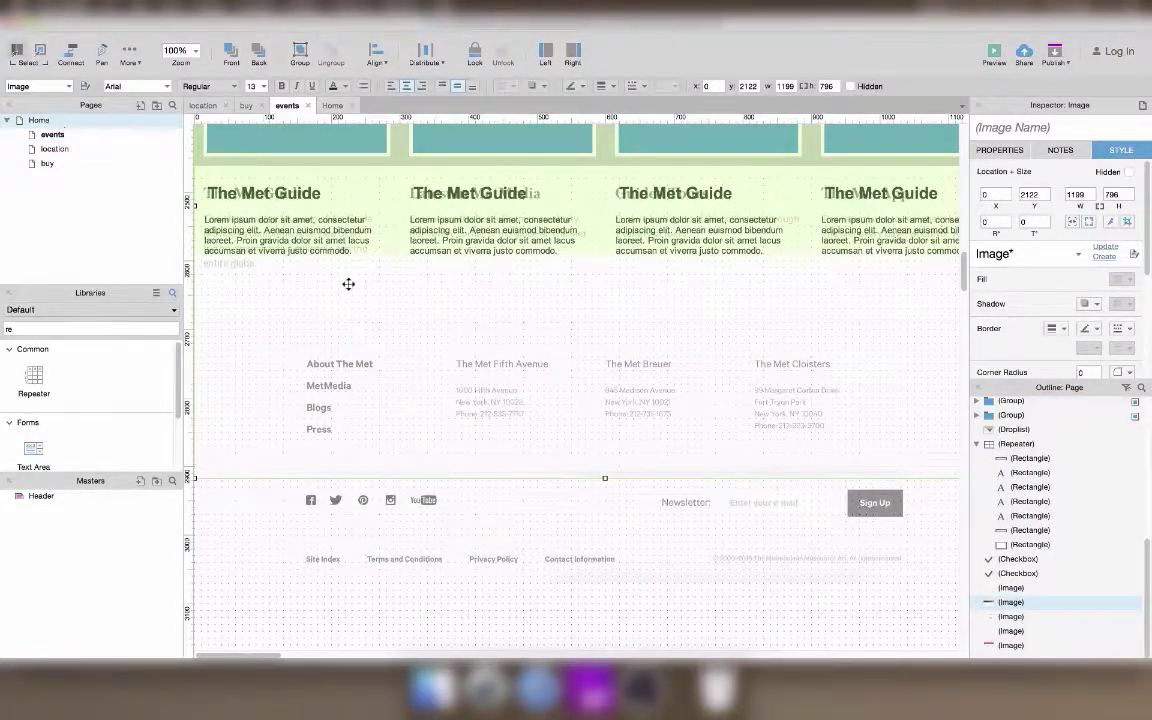
left_click(333, 105)
scroll(348, 287, "down", 10)
scroll(348, 285, "up", 2)
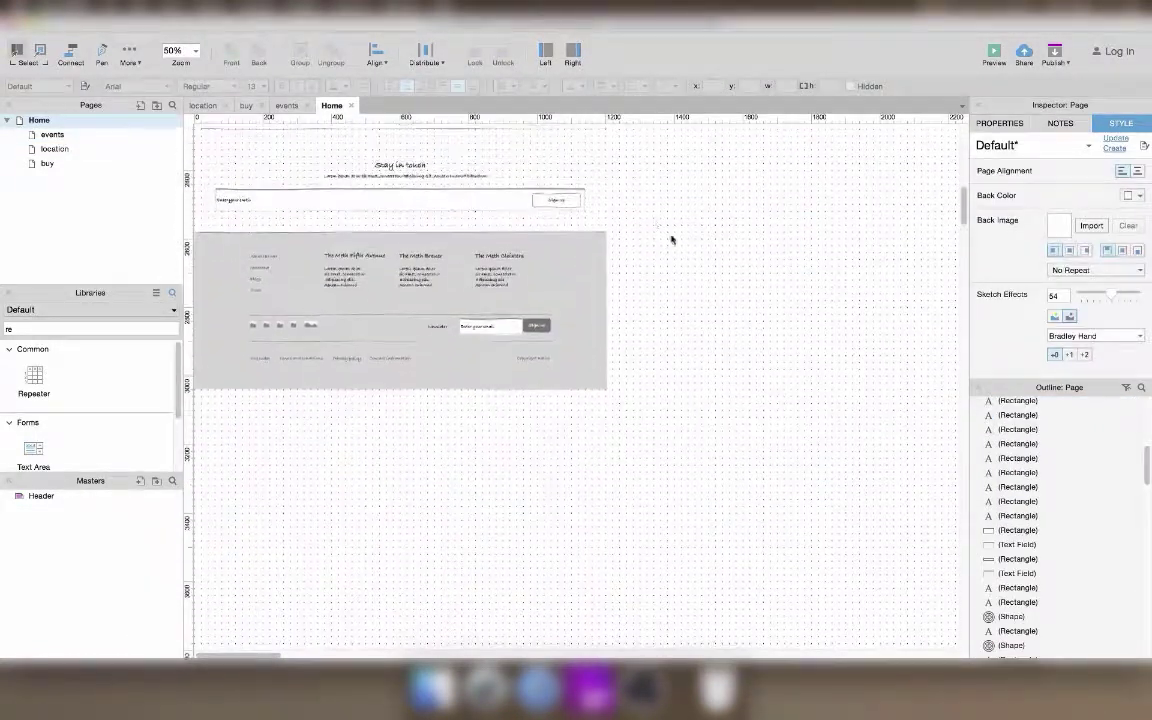
left_click_drag(656, 218, 174, 473)
left_click(432, 440)
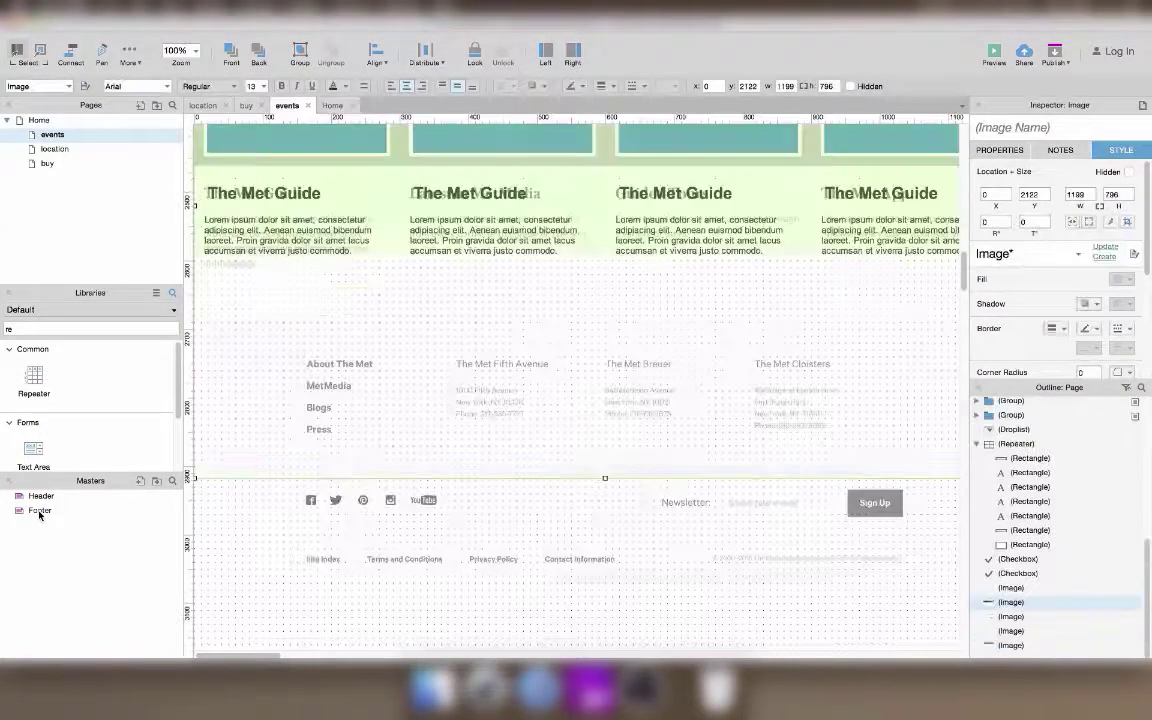
left_click_drag(40, 510, 379, 315)
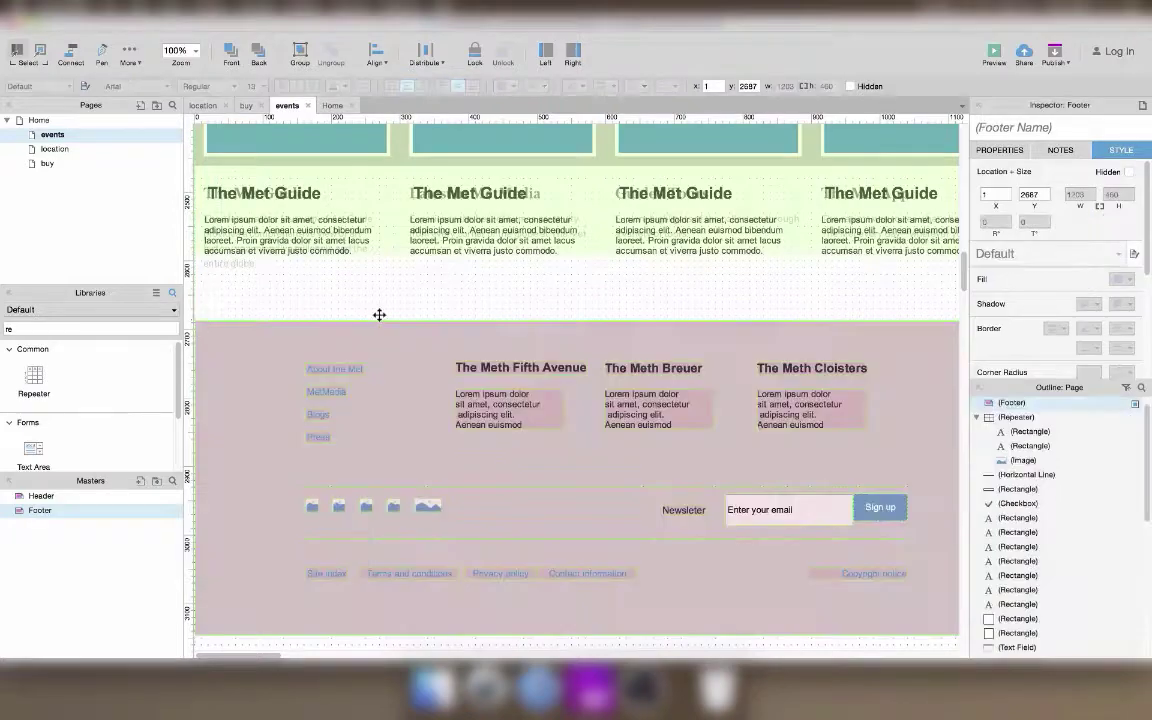
Step: Move the Met Guide repeater and the footer up together to y 2069, closer below the Show more button
scroll(379, 315, "up", 15)
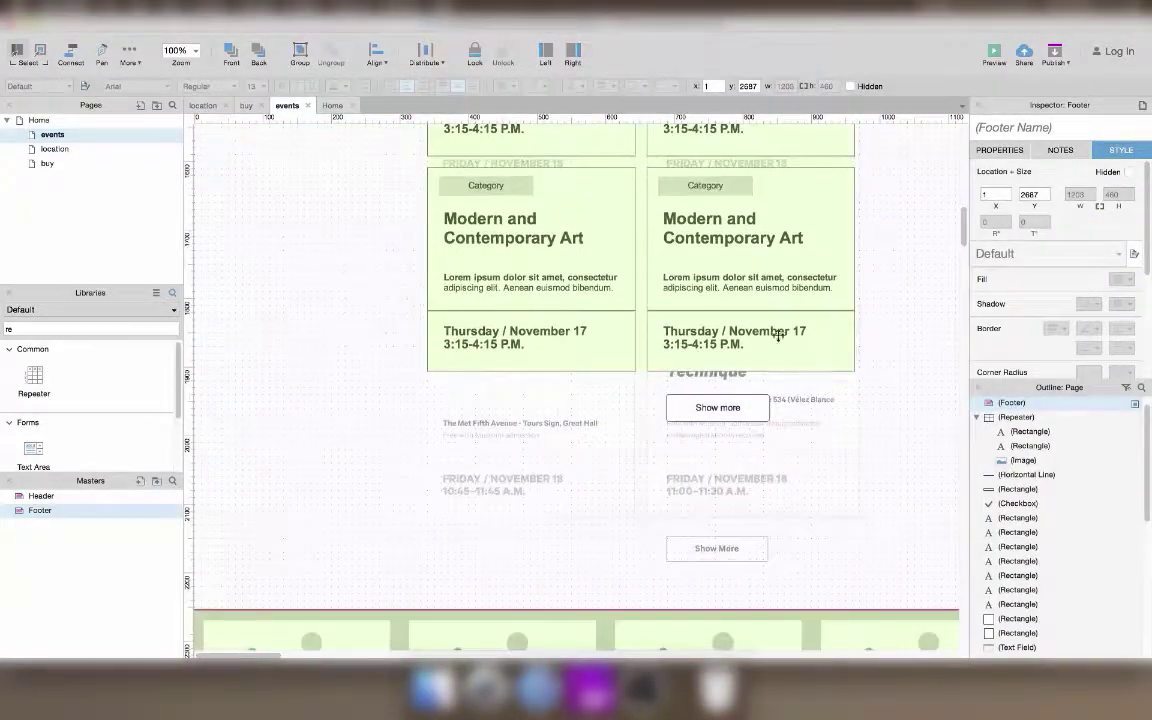
scroll(700, 609, "down", 5)
left_click(712, 597)
left_click(717, 625, "shift")
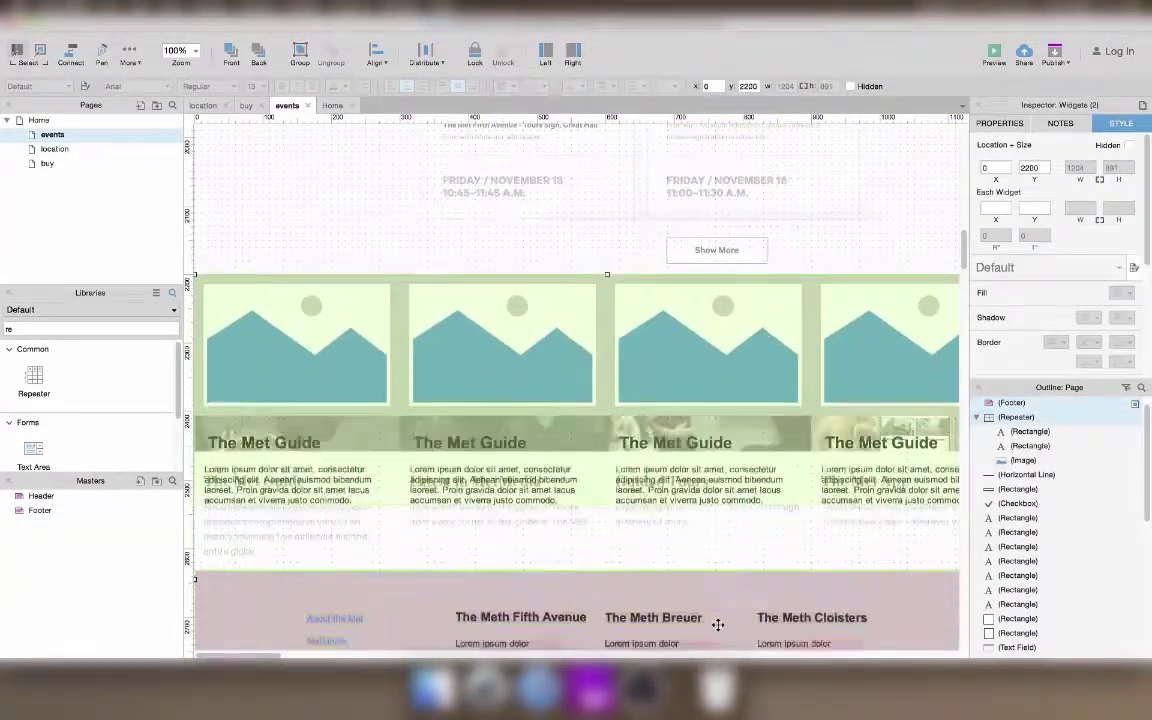
key("shift+Up")
key("shift+Up")
key("shift+Up")
key("shift+Up")
key("shift+Up")
key("shift+Up")
key("shift+Up")
key("shift+Up")
scroll(722, 517, "up", 4)
key("shift+Up")
key("shift+Up")
key("shift+Up")
key("shift+Up")
key("shift+Up")
key("shift+Up")
key("shift+Up")
key("shift+Up")
key("shift+Up")
key("shift+Up")
key("shift+Down")
key("shift+Down")
key("shift+Down")
key("shift+Down")
key("shift+Down")
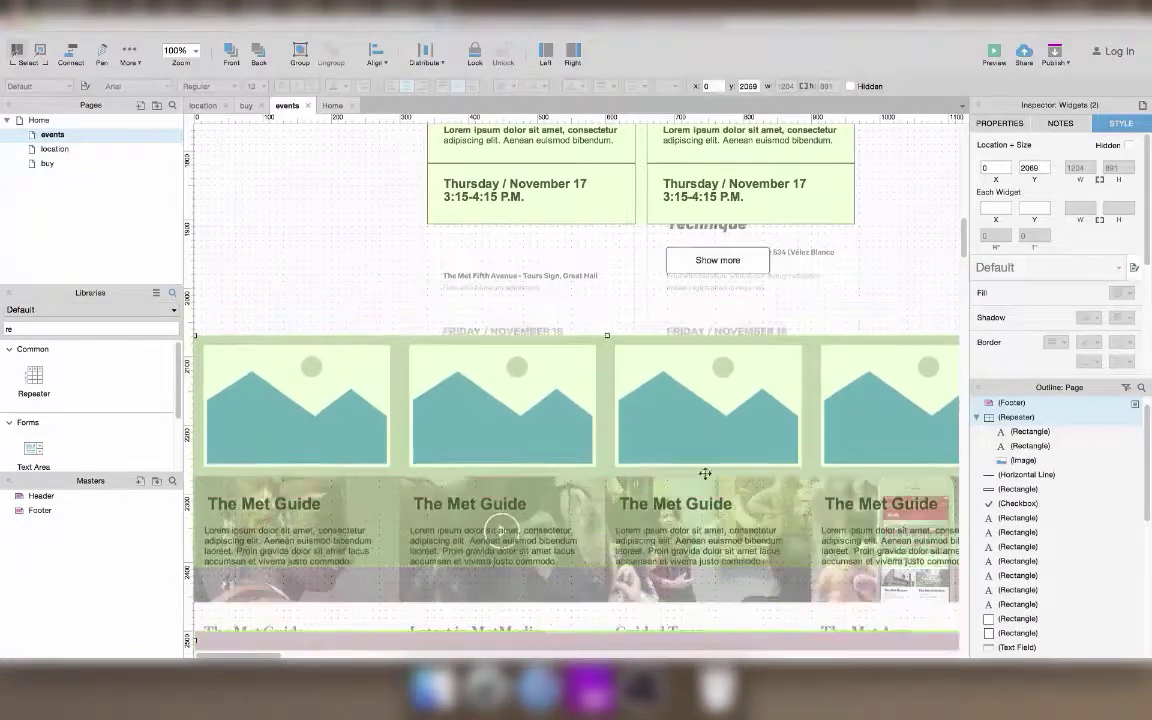
Step: Delete the three reference images behind the header, filters and event cards, viewing the page at 65%
scroll(700, 400, "up", 20)
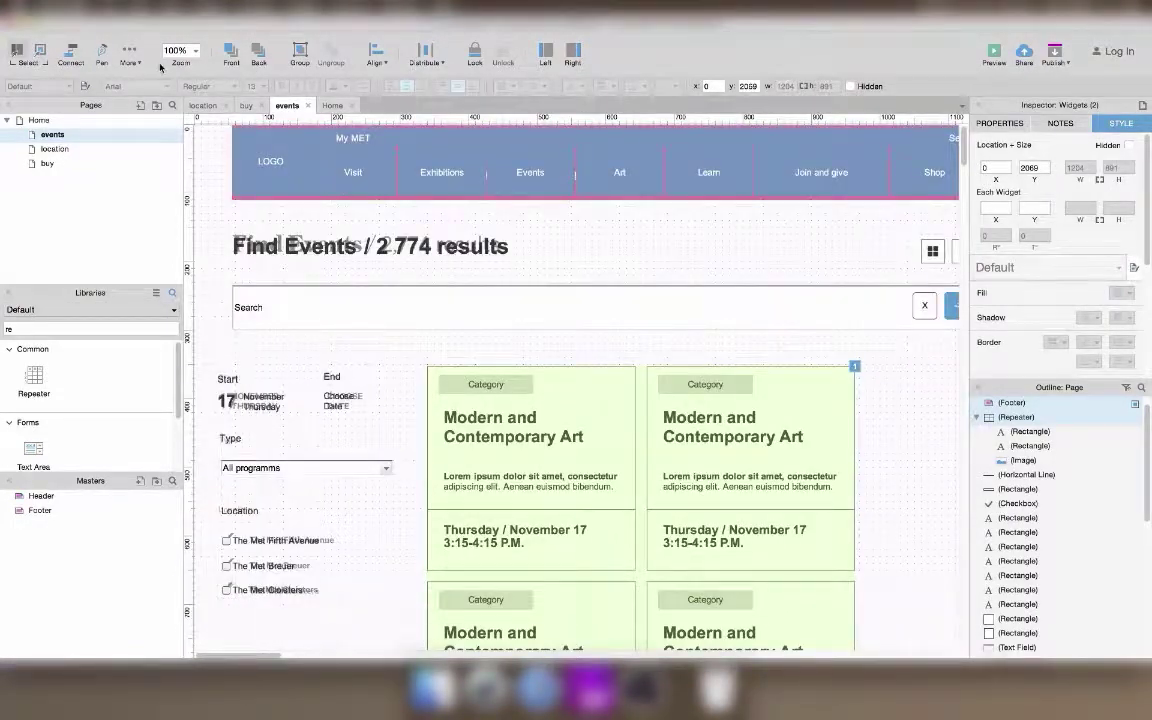
left_click(196, 51)
left_click(178, 220)
left_click(580, 198)
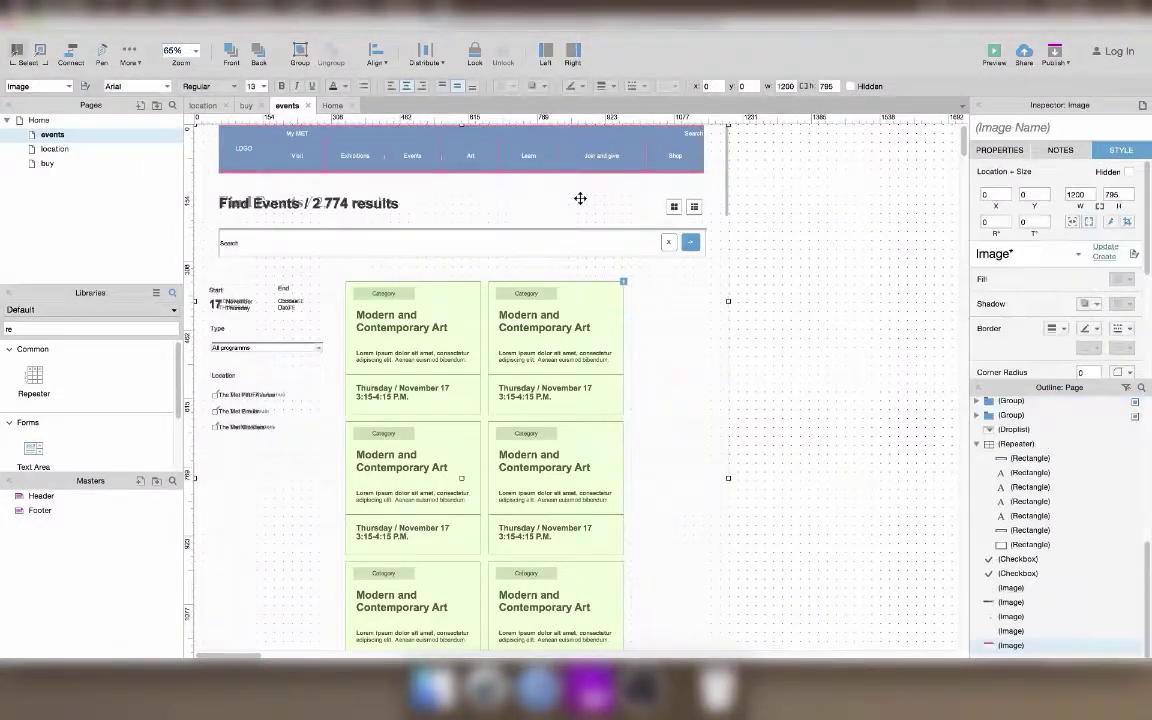
key("Delete")
scroll(699, 450, "down", 3)
left_click(699, 450)
key("Delete")
scroll(699, 449, "down", 8)
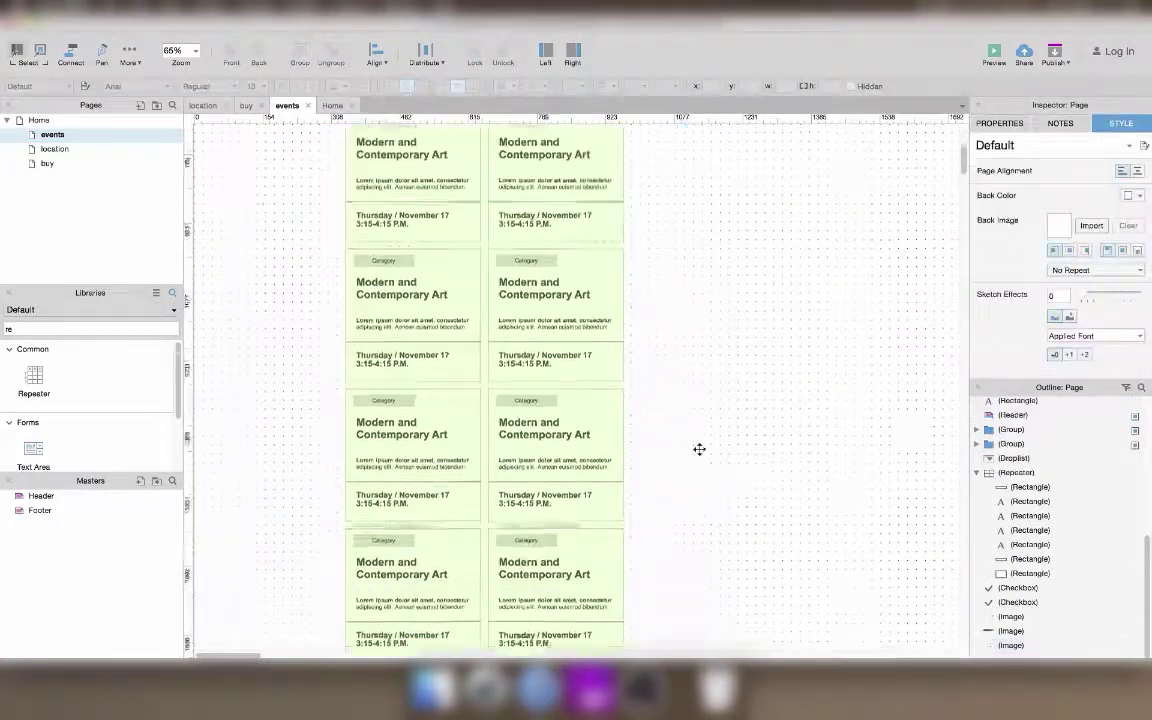
left_click(698, 508)
key("Delete")
Step: Delete the two remaining reference images behind the Met Guide repeater and the footer
scroll(701, 574, "down", 8)
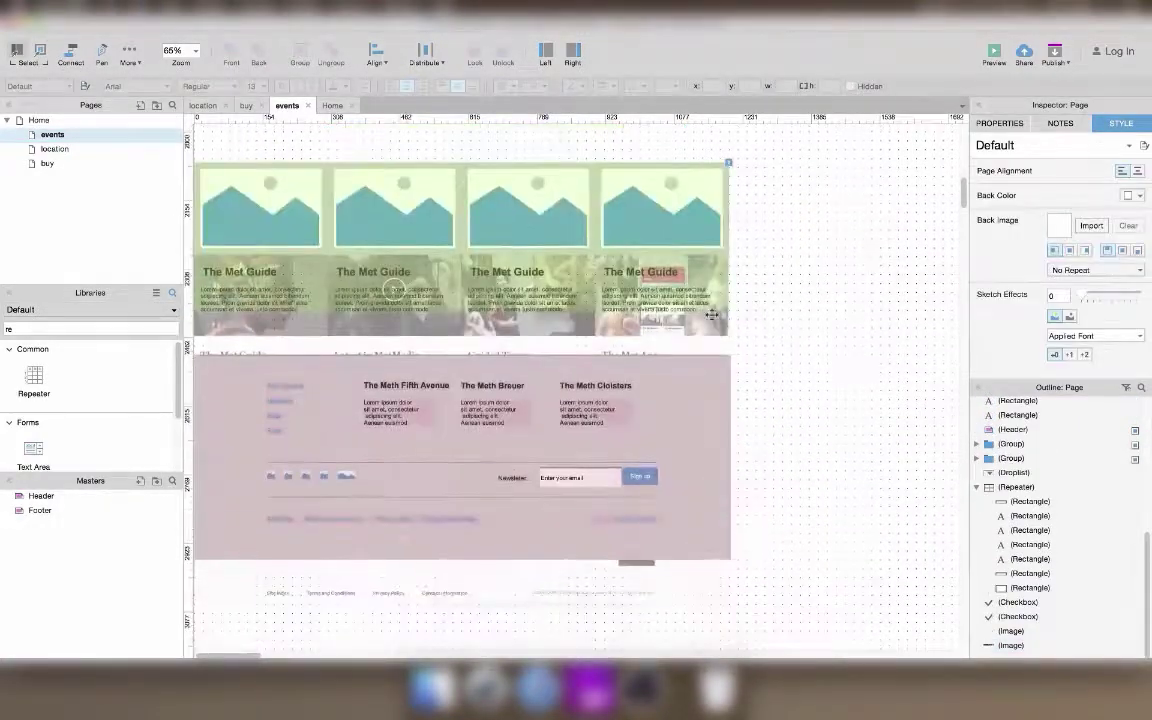
left_click(720, 330)
key("Delete")
left_click(718, 563)
key("Delete")
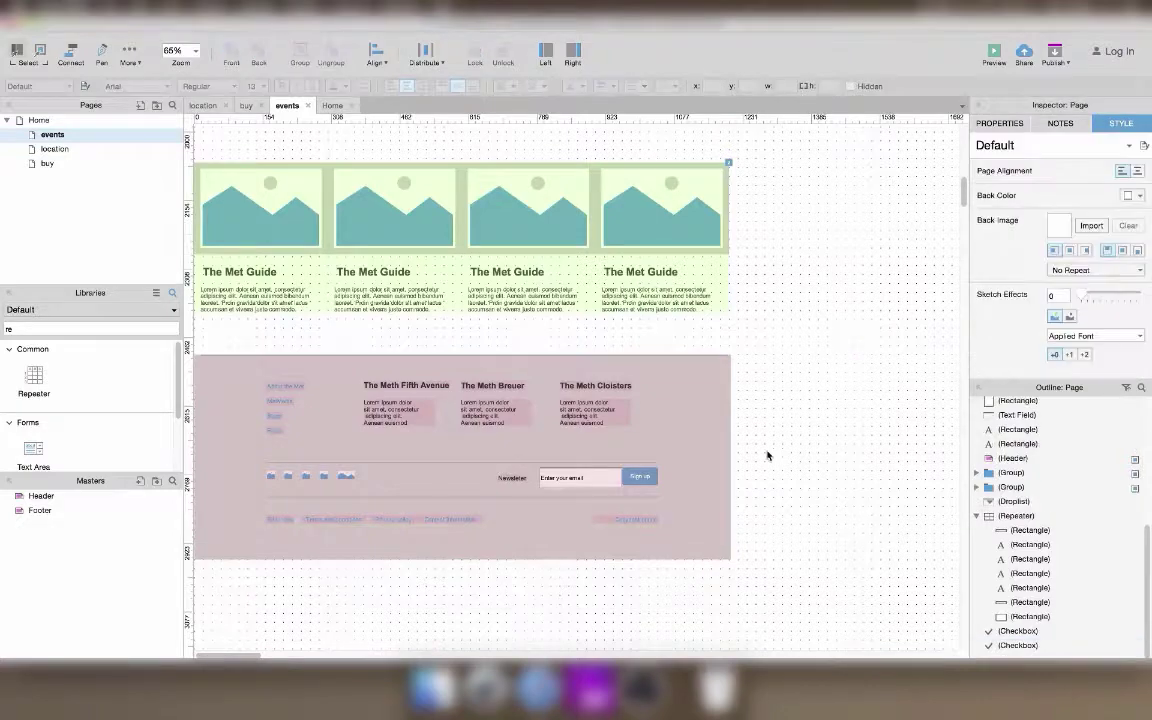
Step: Give the events page a hand-drawn look with sketch effects at 56, grayscale colours and the Bradley Hand font
scroll(767, 455, "up", 5)
scroll(767, 455, "down", 3)
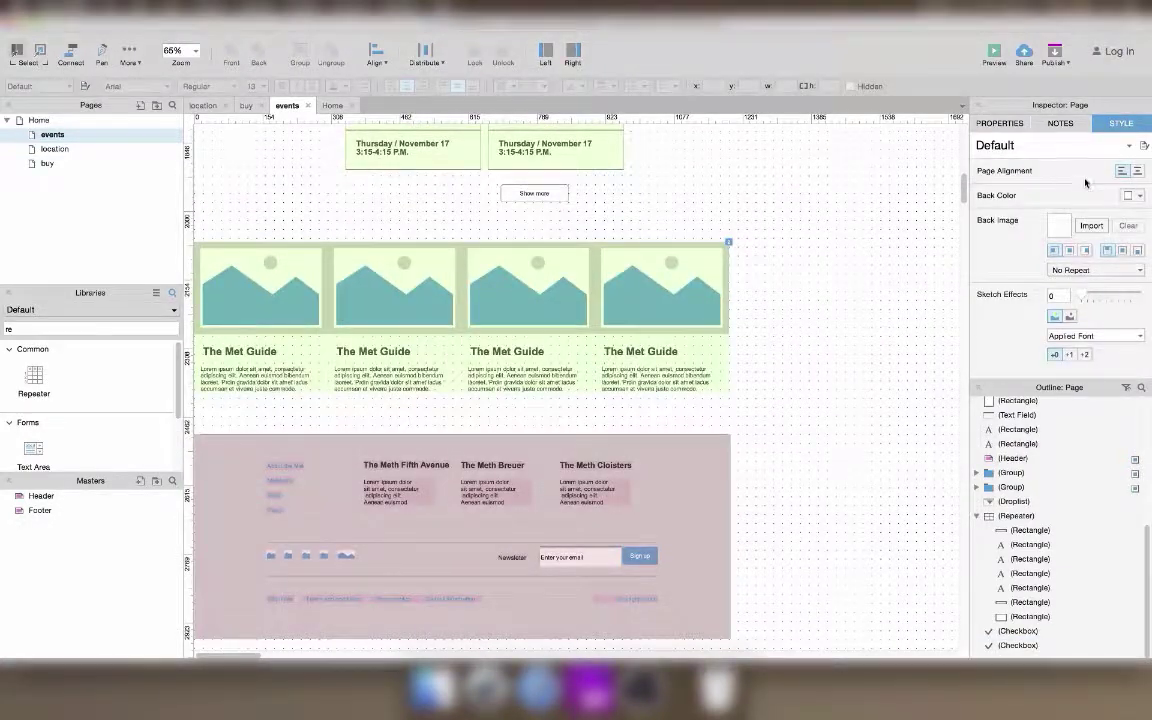
left_click(1000, 123)
left_click(1115, 125)
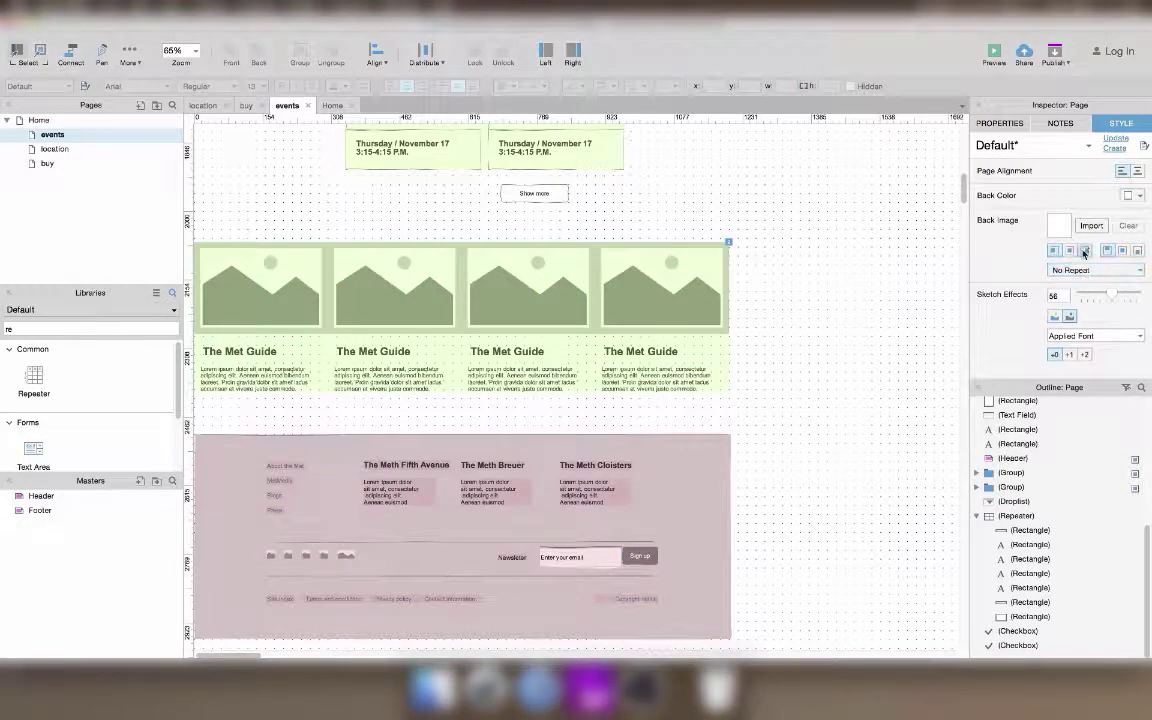
left_click(1089, 336)
scroll(1050, 350, "down", 5)
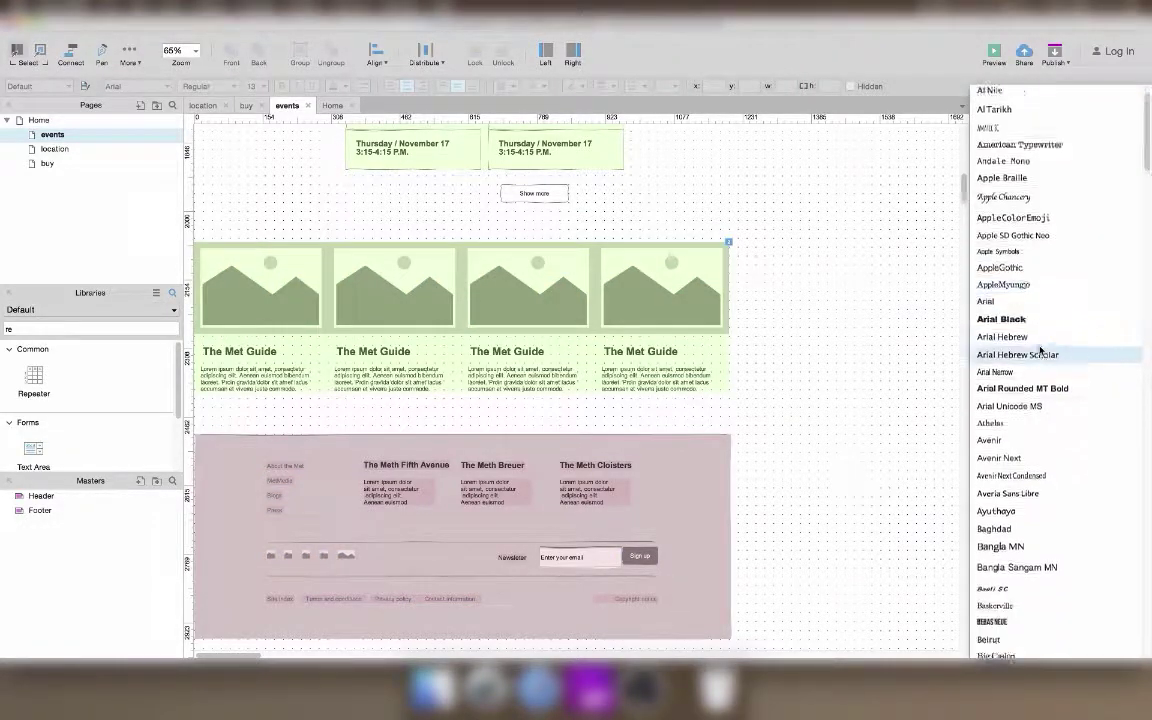
left_click(1010, 563)
scroll(849, 296, "up", 15)
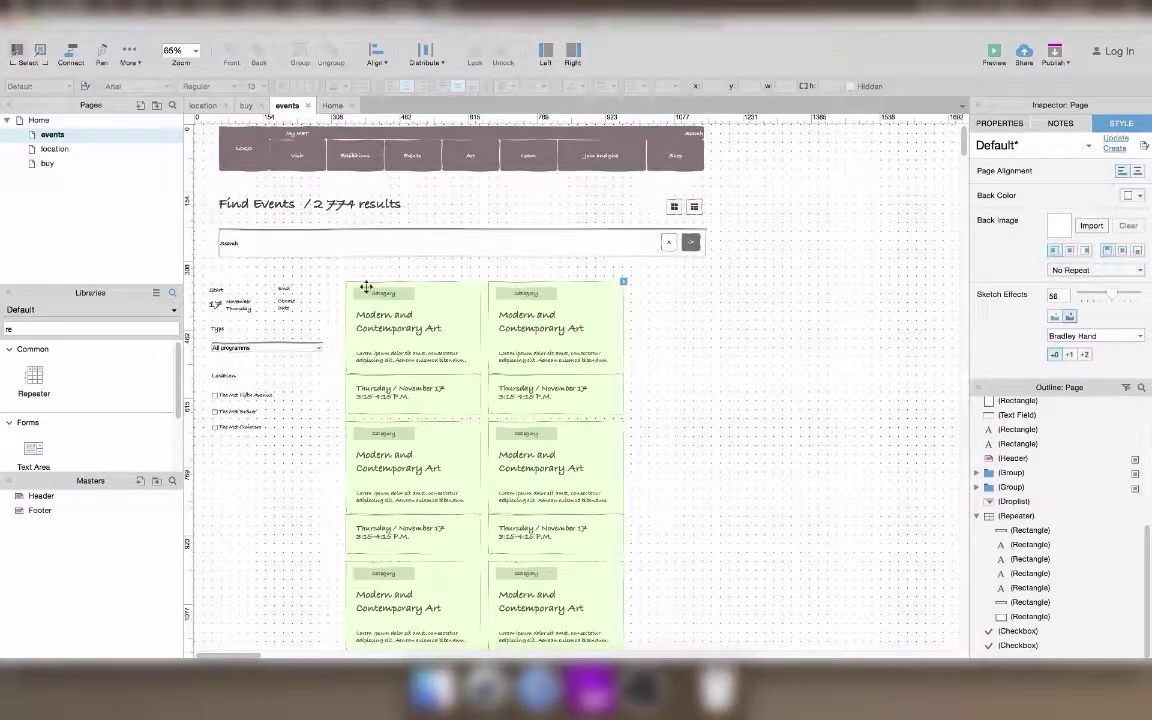
Step: Look over the finished Home page and return to the events page
left_click(73, 149)
double_click(40, 121)
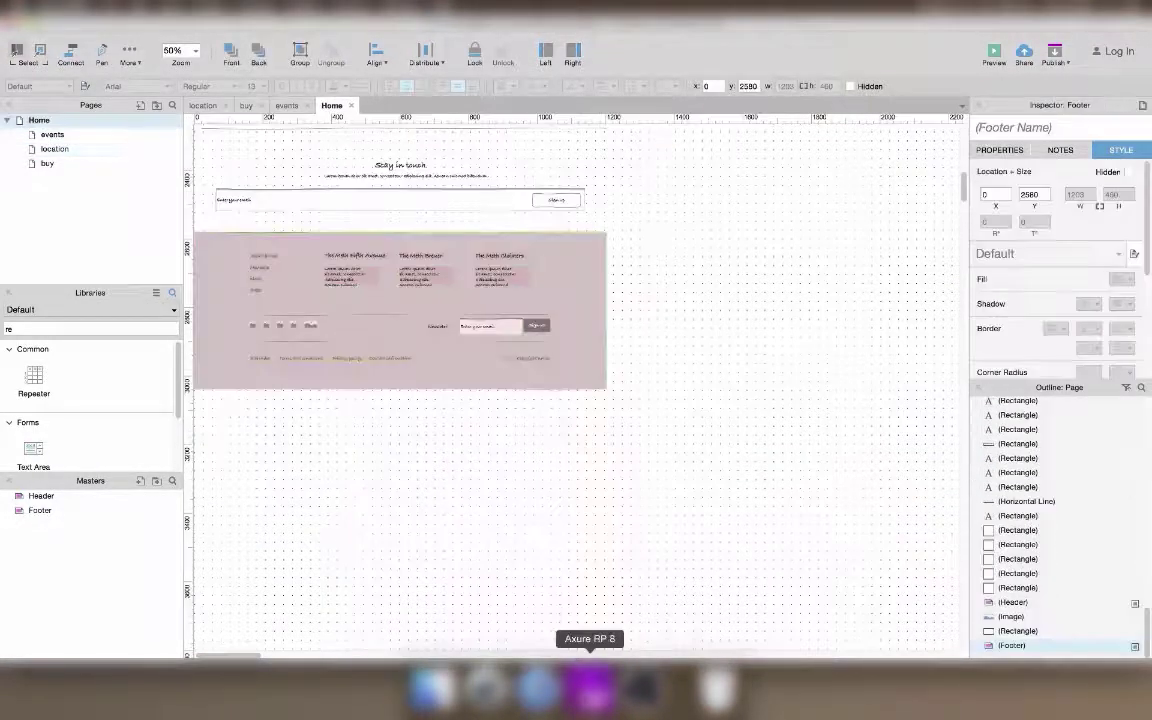
scroll(206, 243, "up", 15)
double_click(69, 139)
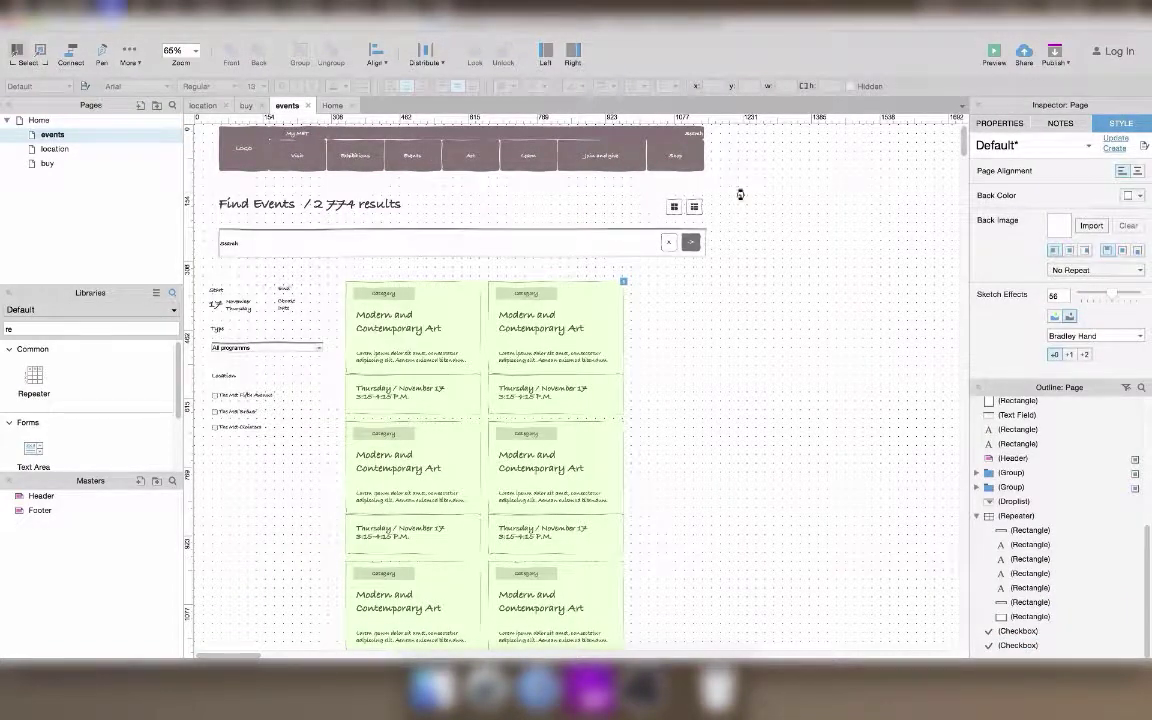
Step: Preview the events page in a widened browser window, check it from header to footer and return to the editor
left_click(995, 49)
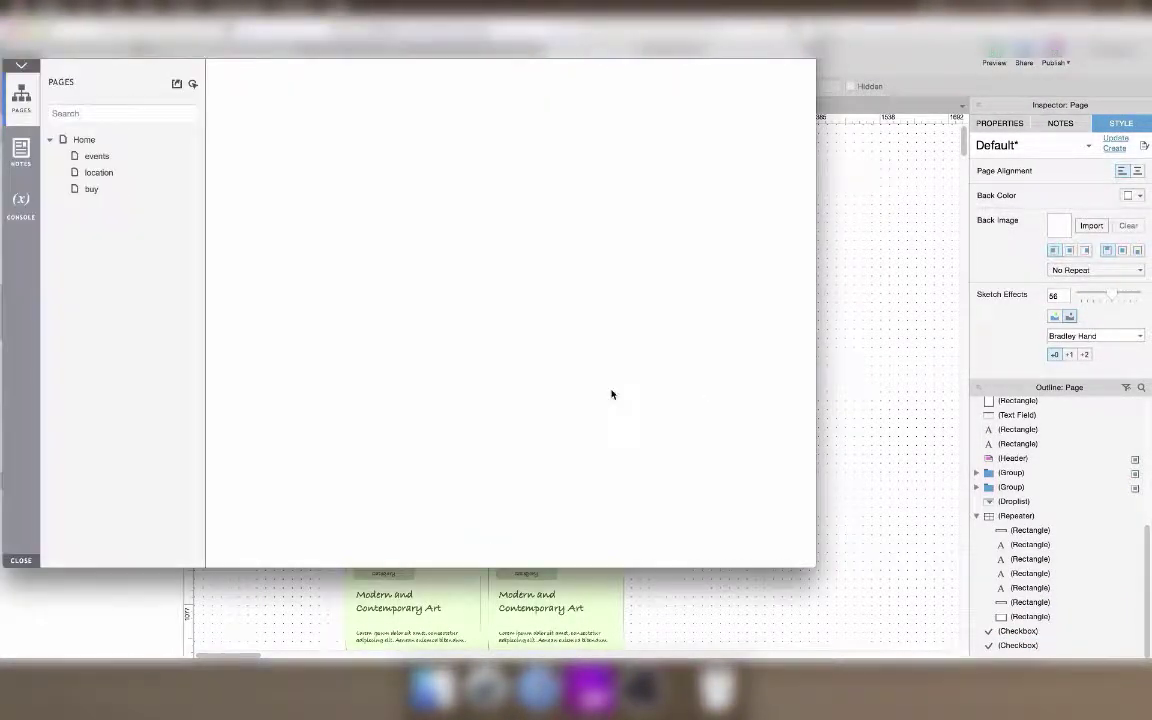
left_click_drag(818, 374, 1022, 374)
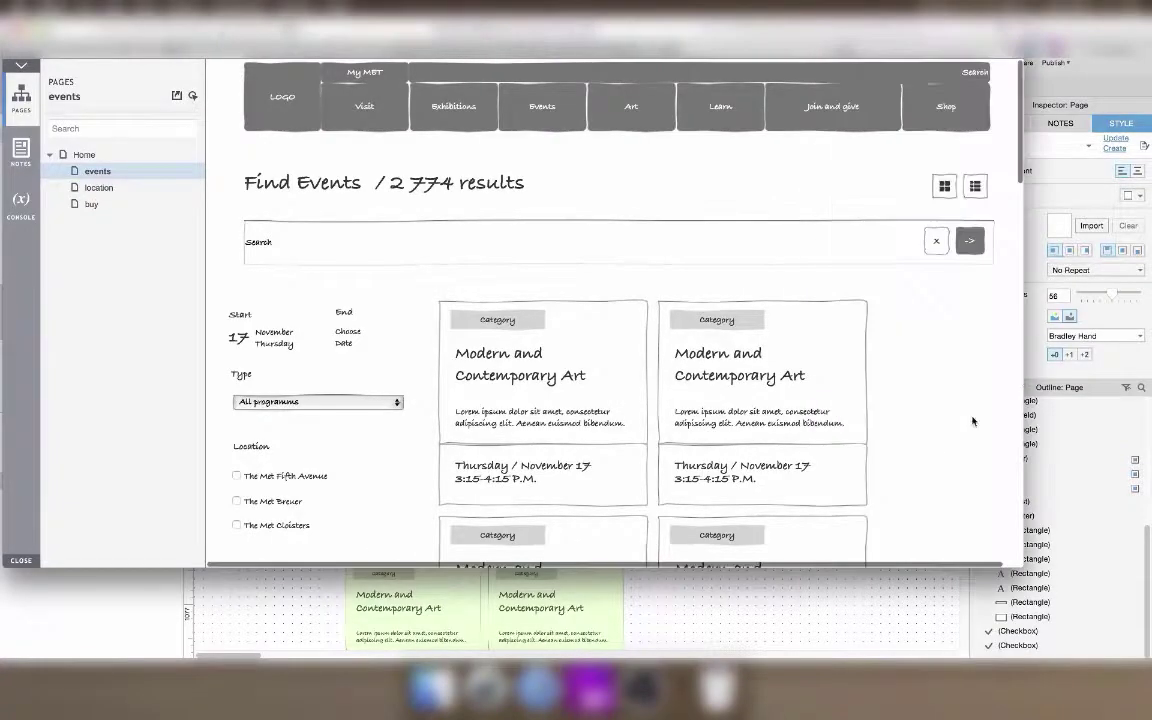
scroll(933, 453, "down", 15)
scroll(935, 452, "down", 5)
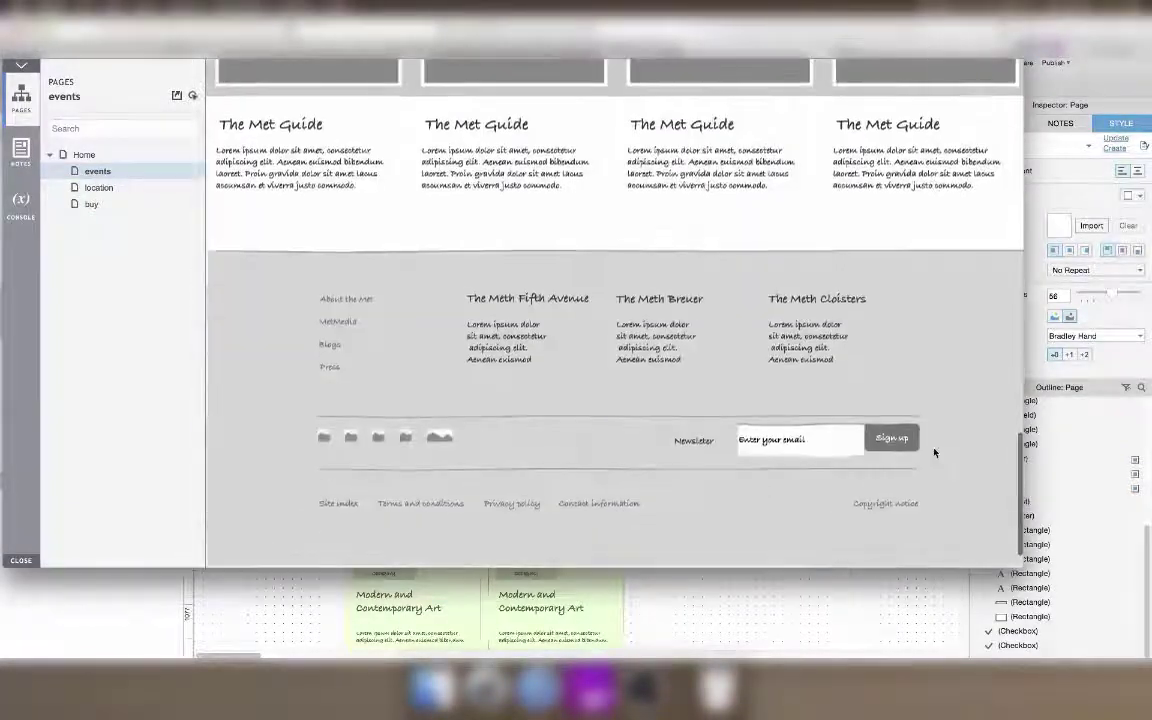
scroll(933, 327, "up", 15)
left_click(926, 625)
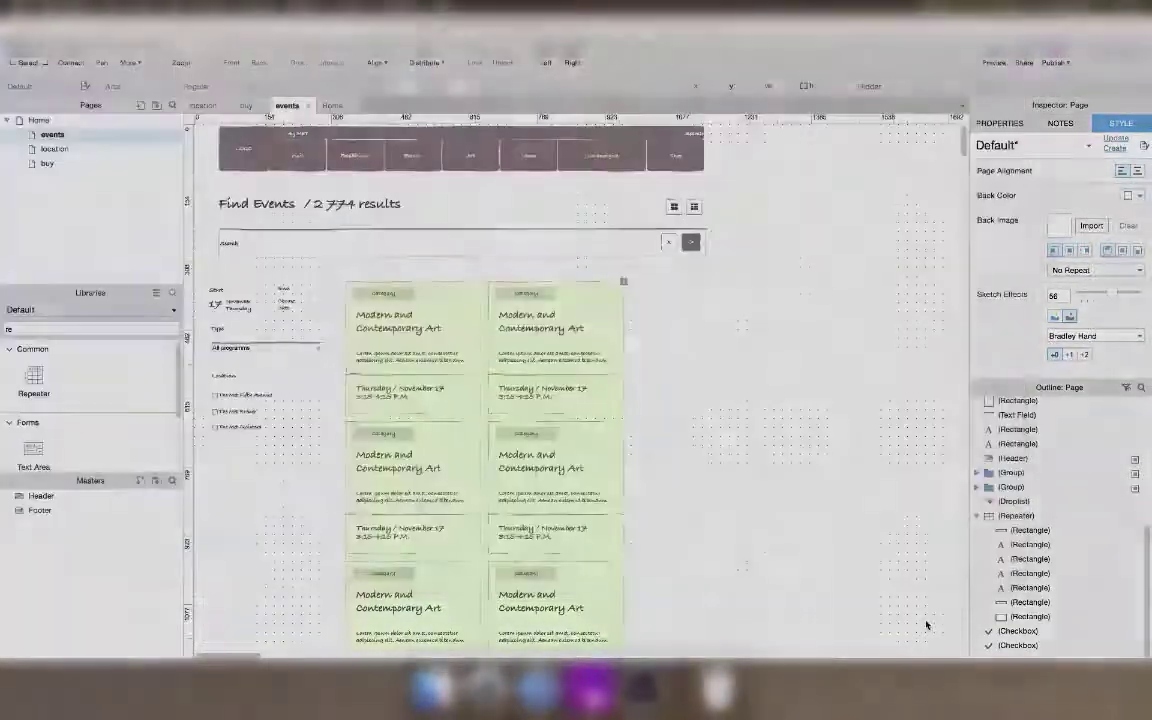